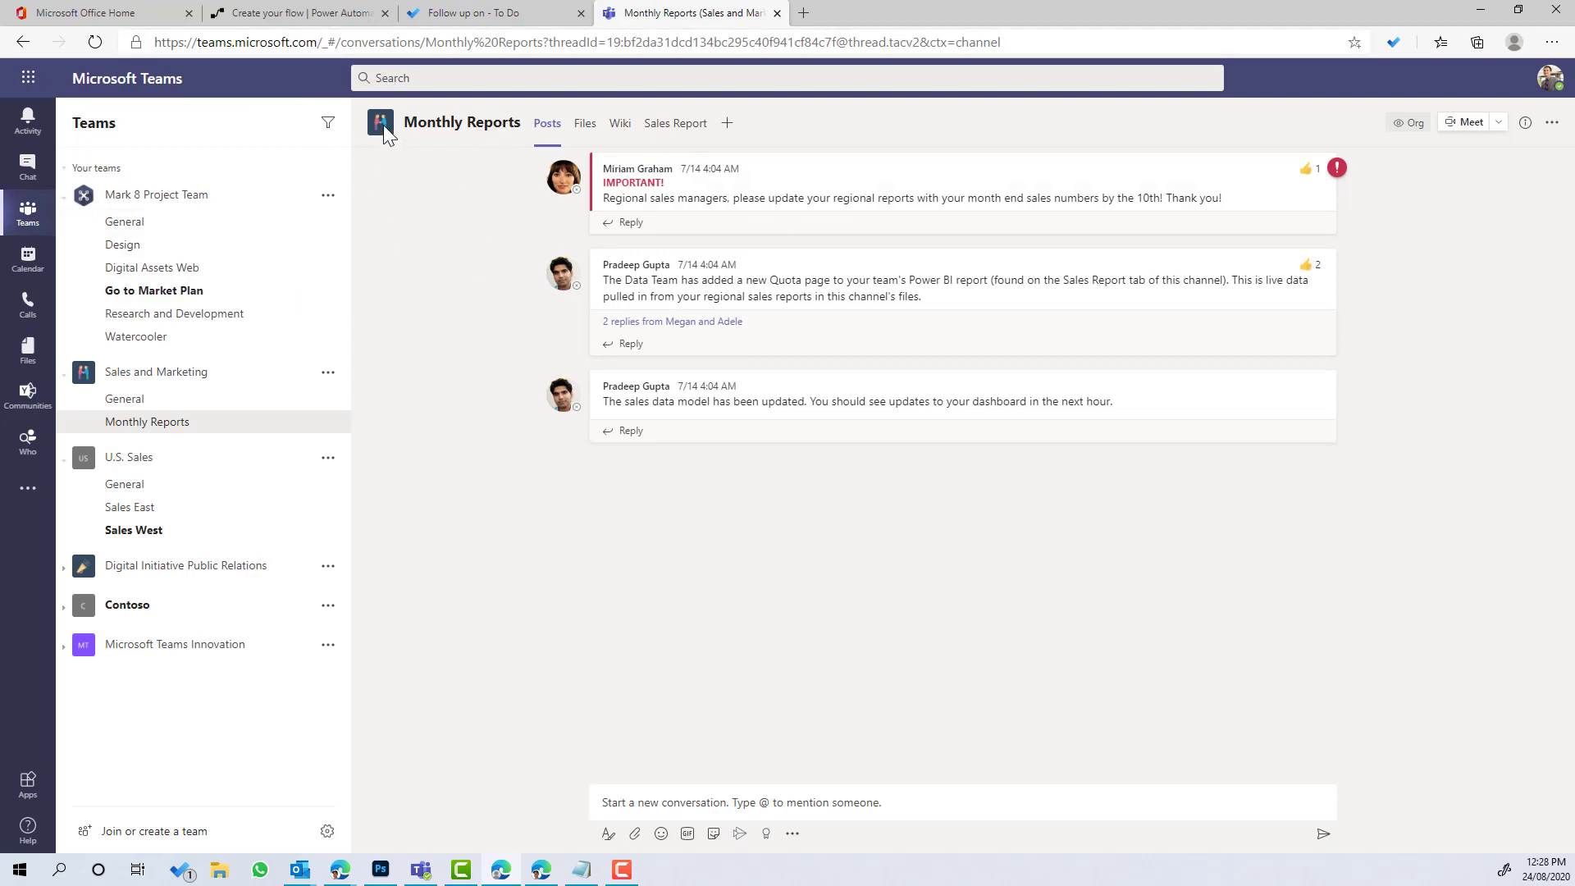
Step: Switch to Power Automate and create an instant flow triggered by the Microsoft Teams option For a selected message
left_click(266, 12)
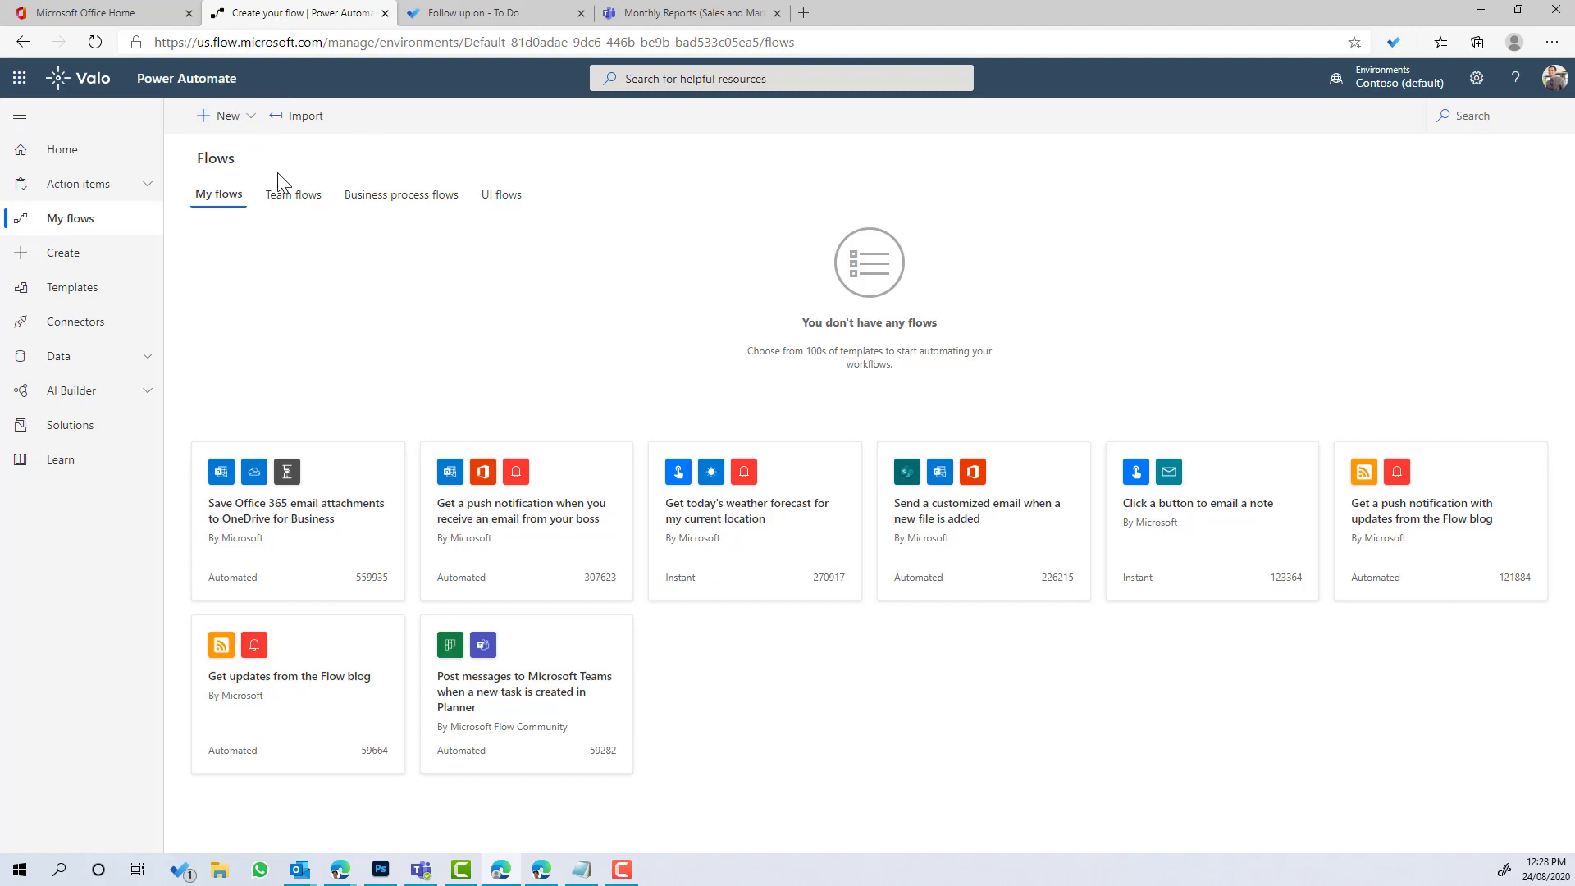
left_click(53, 254)
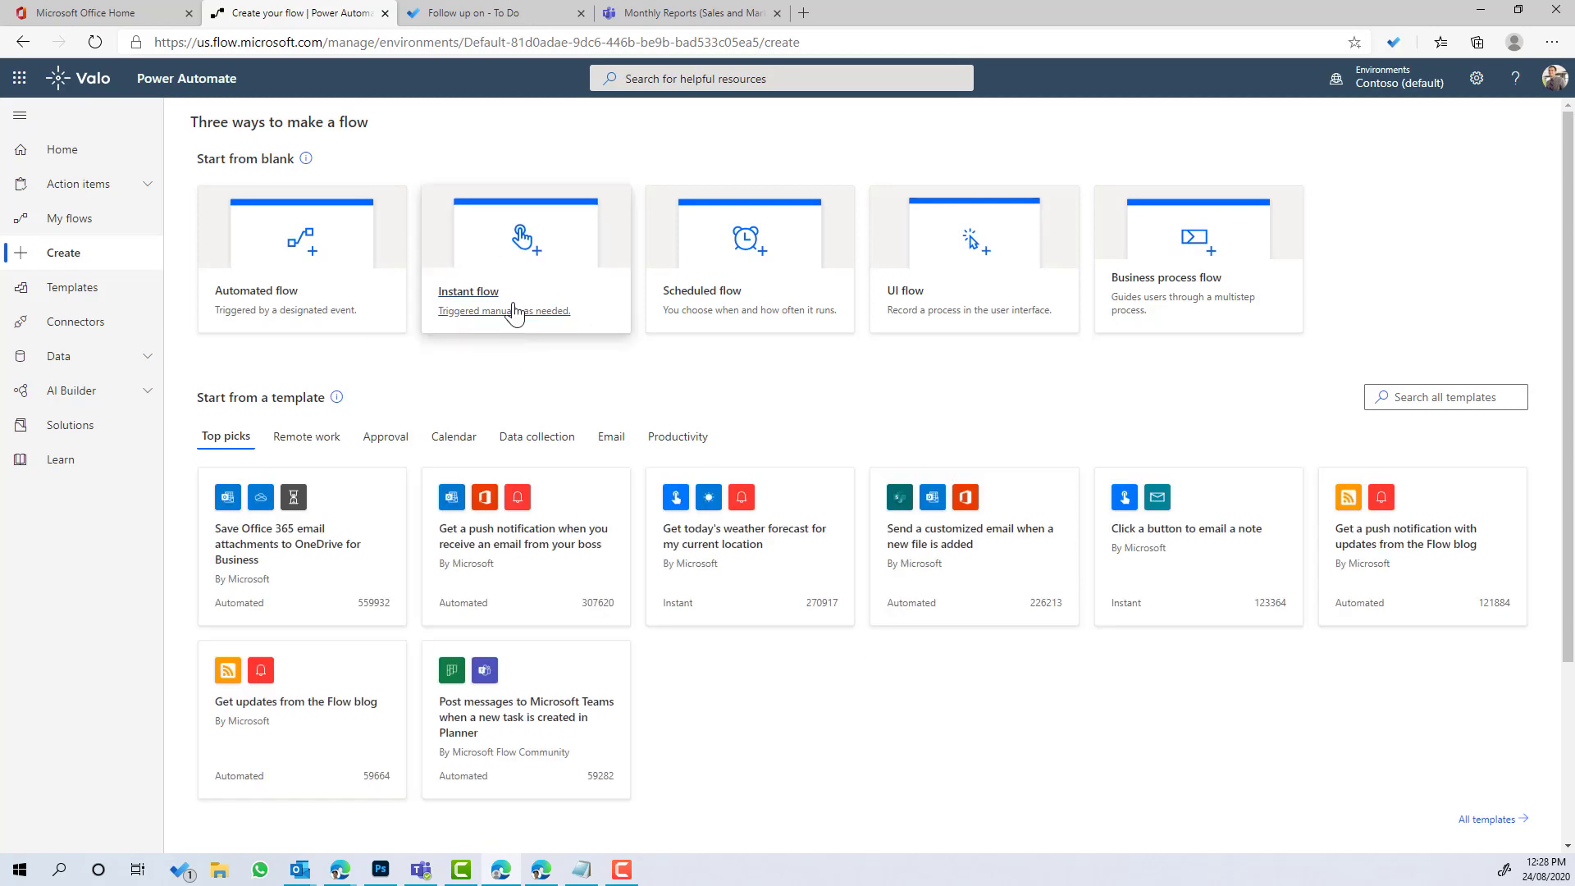
left_click(480, 300)
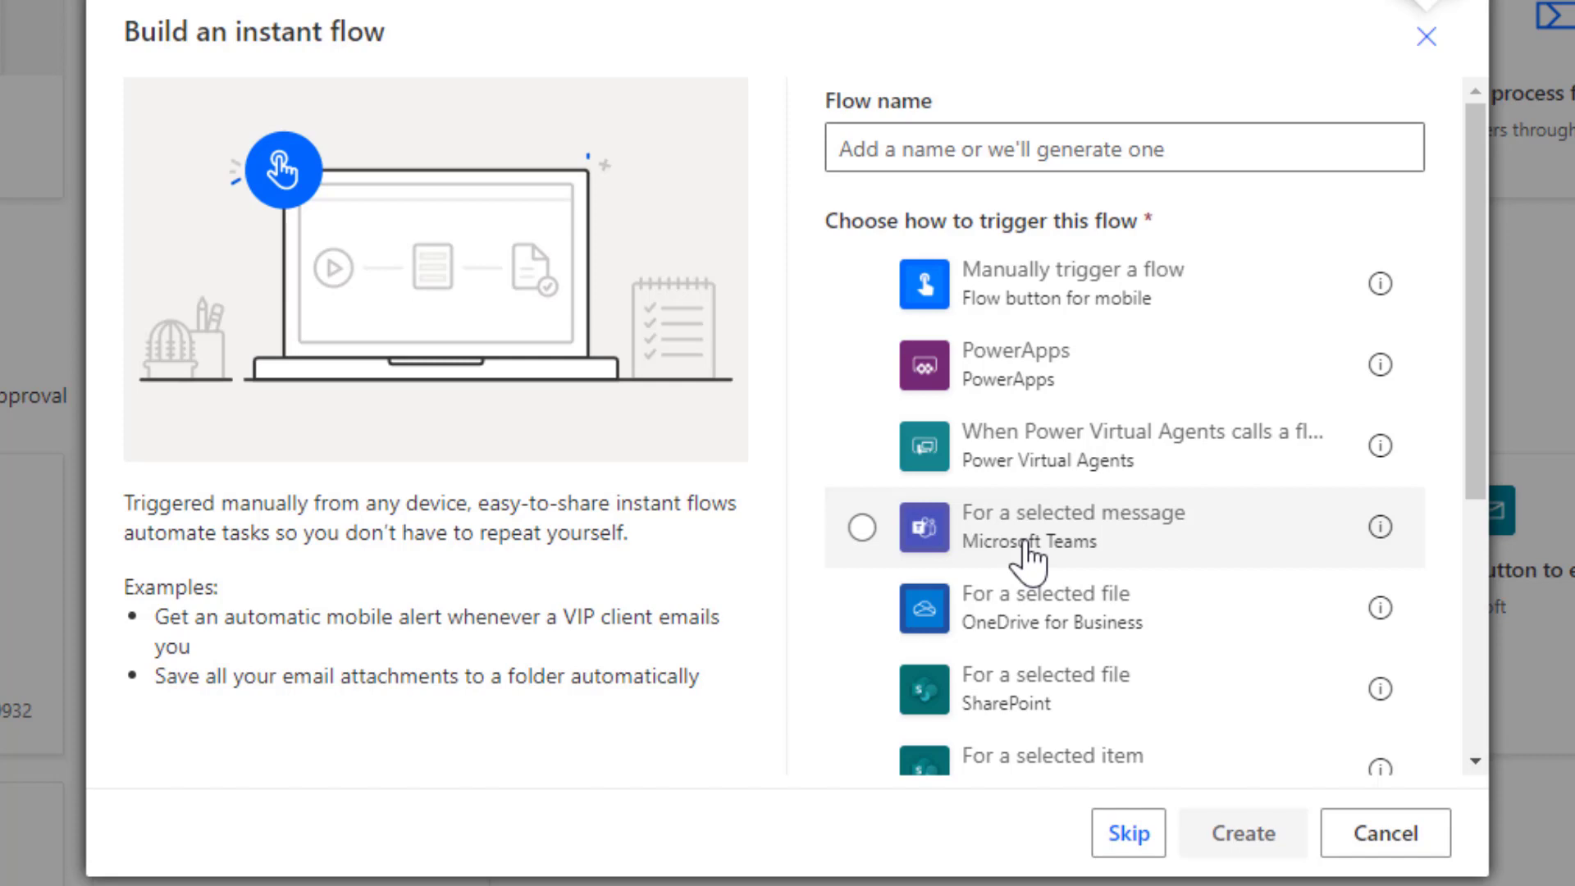
left_click(1030, 558)
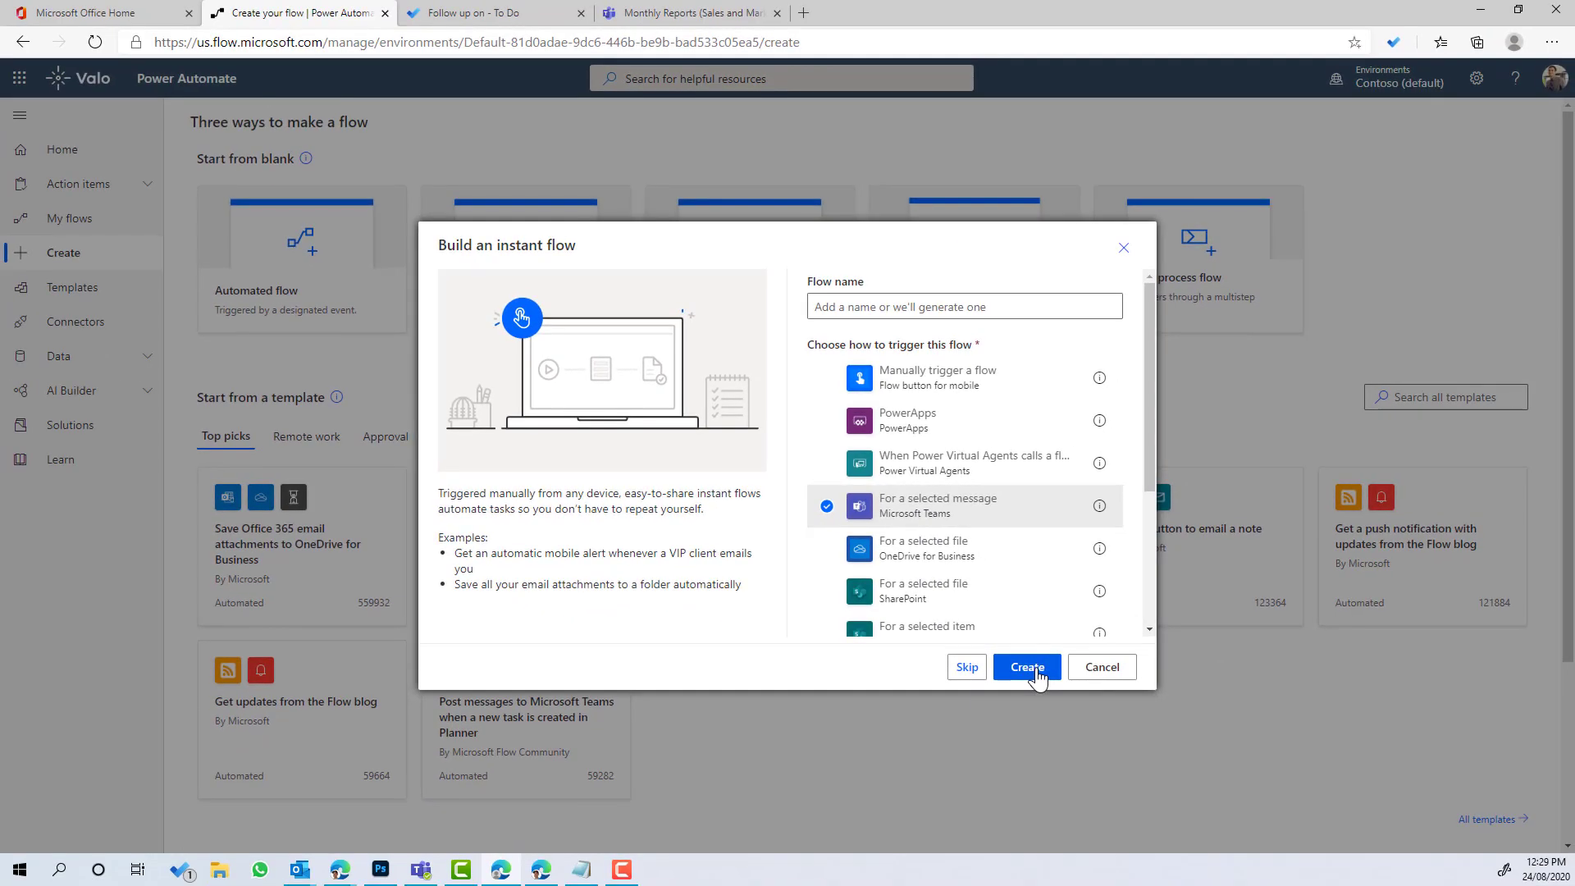
left_click(1029, 667)
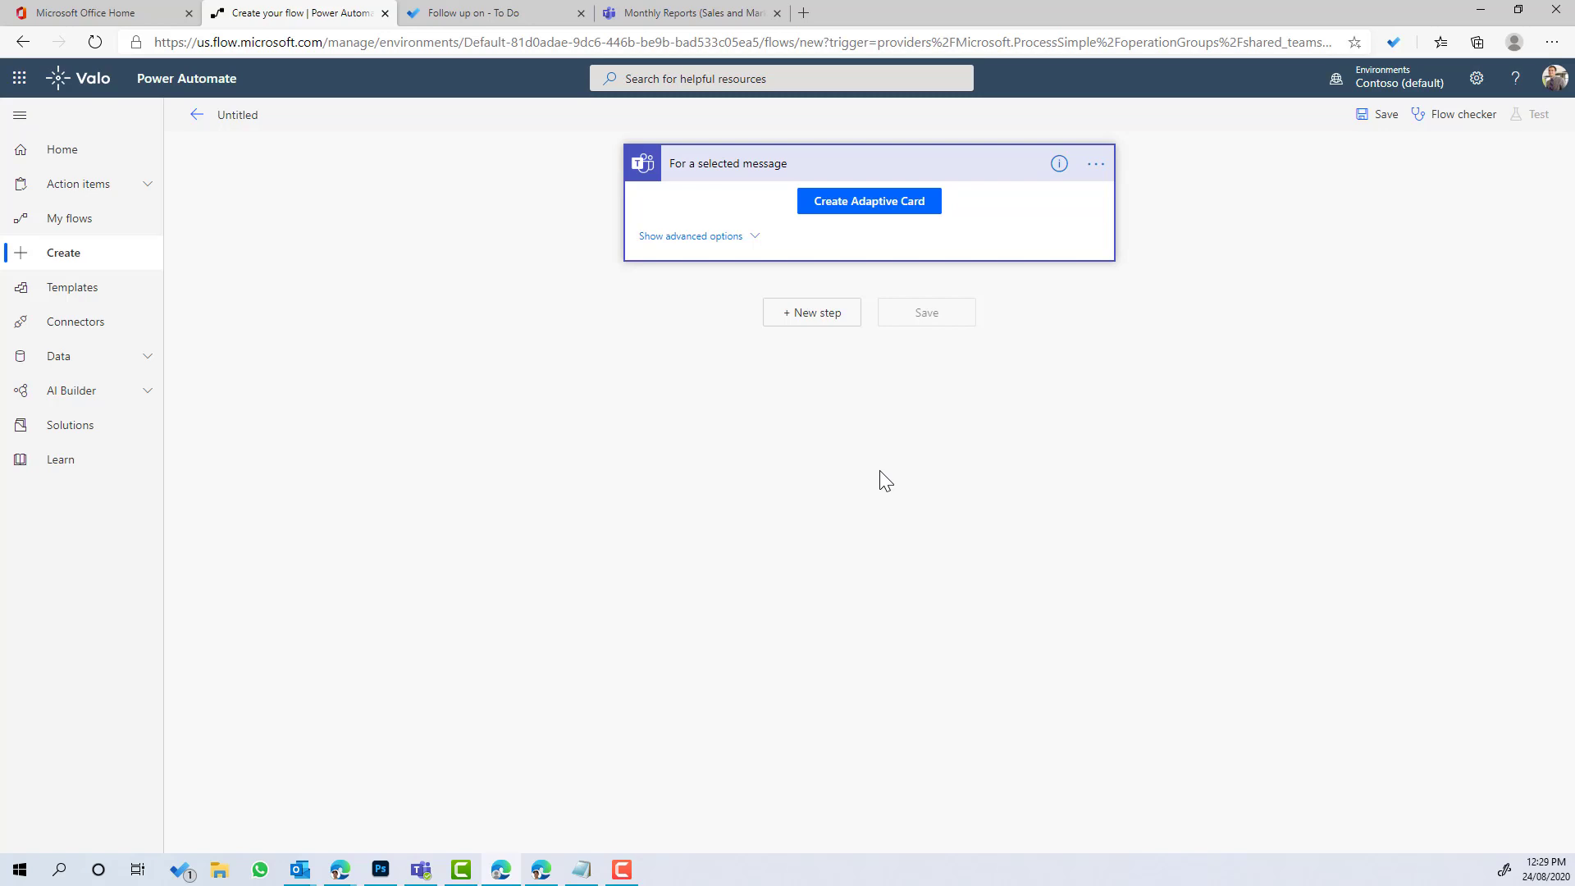
Step: Add the Microsoft To-Do (Business) action Add a to-do (V2) after the trigger, with the subject DefaultToDo
left_click(812, 316)
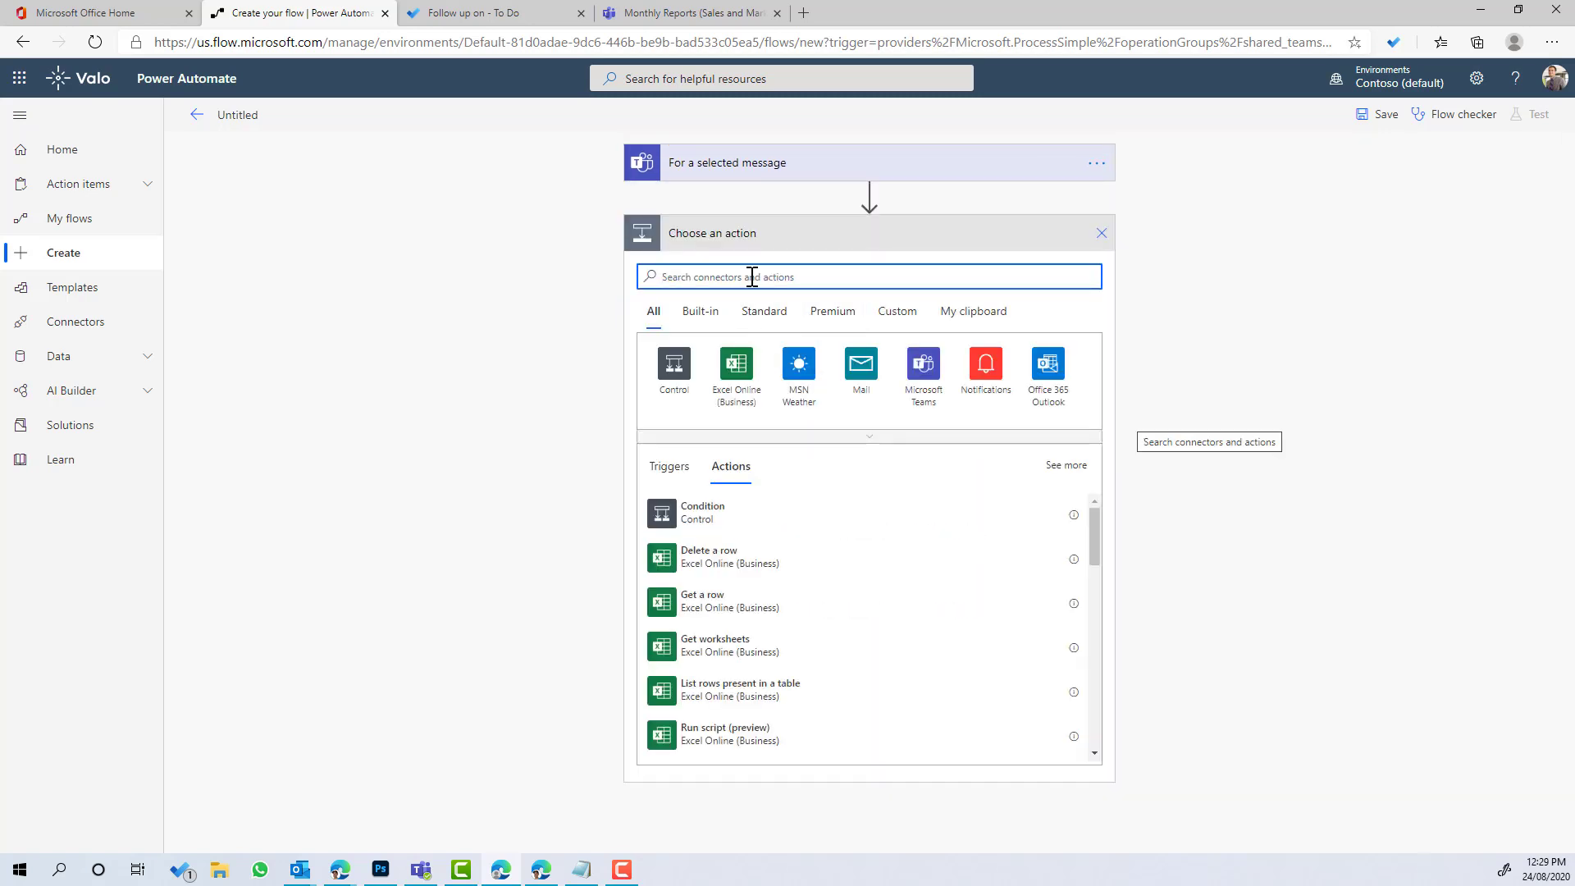
type("todo")
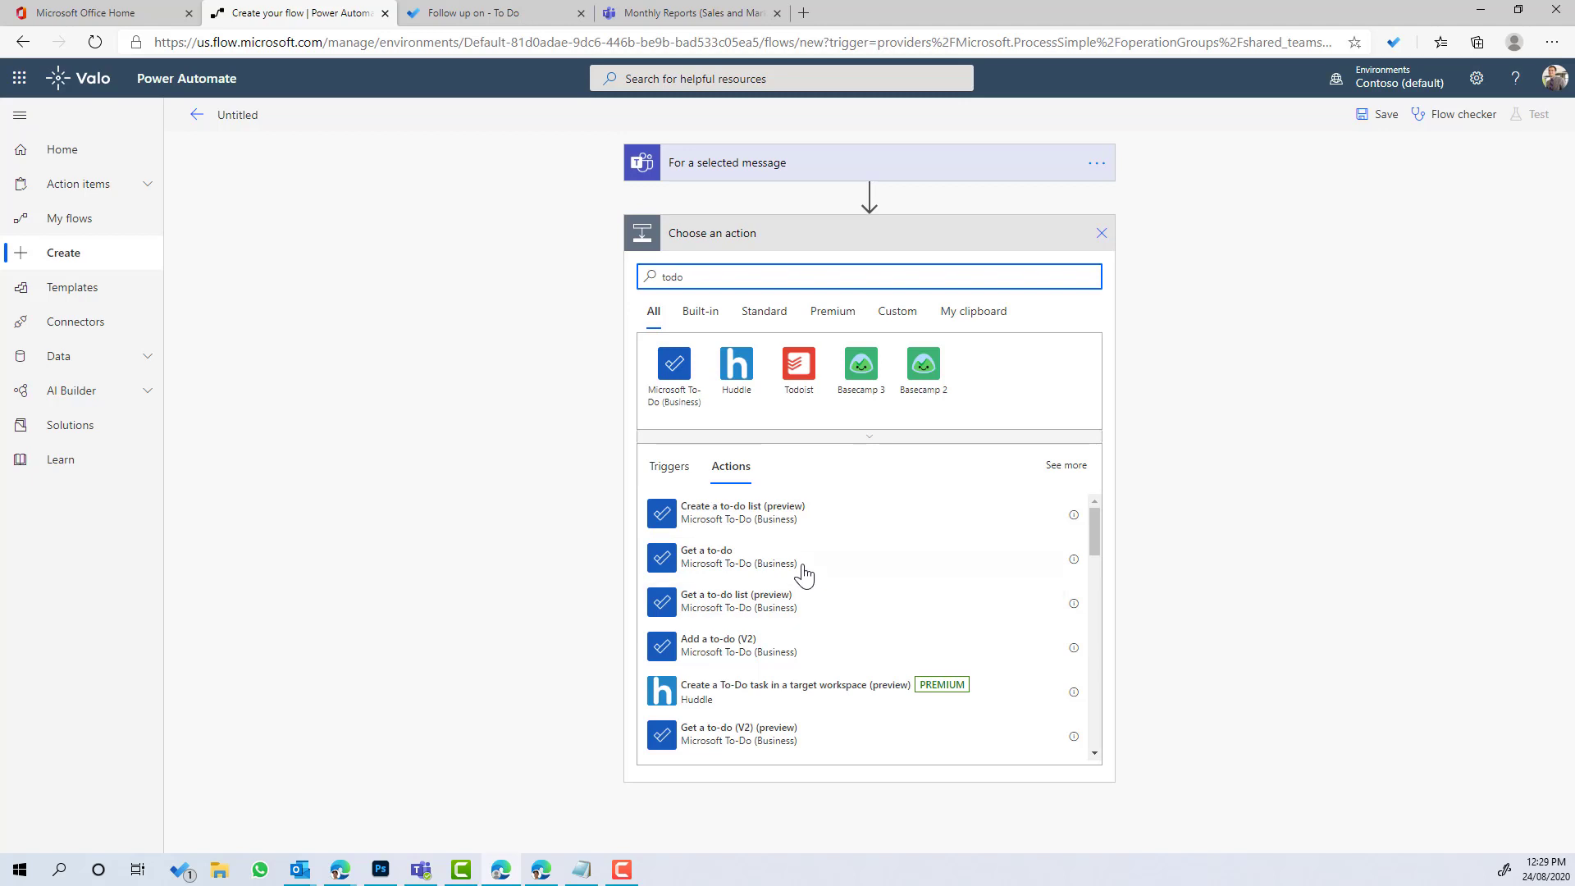
scroll(828, 566, "down", 1)
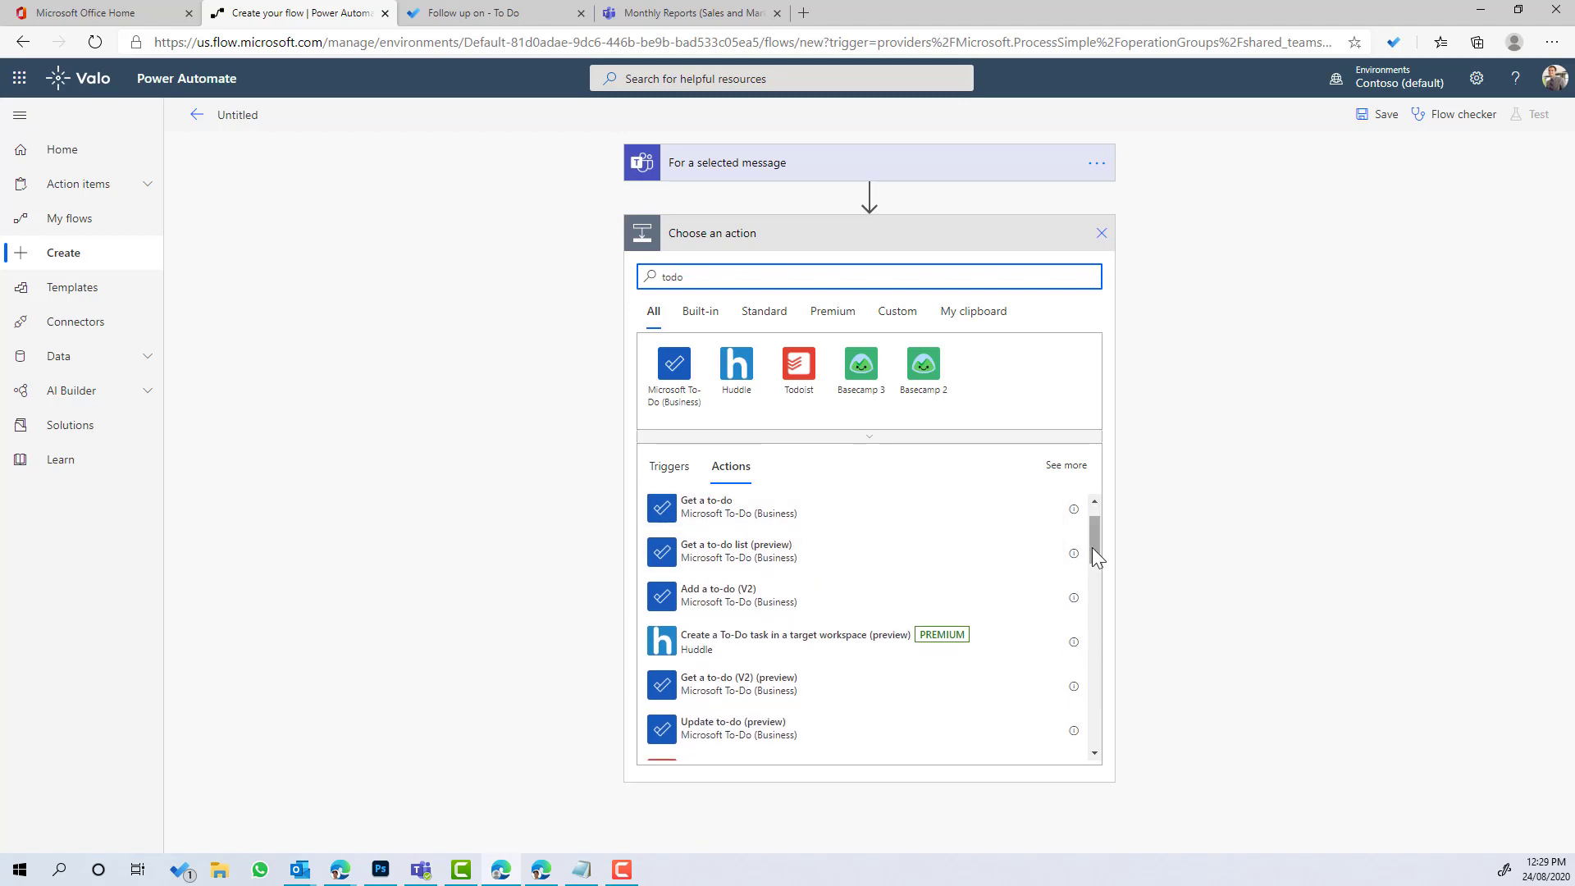
left_click_drag(1092, 545, 1100, 532)
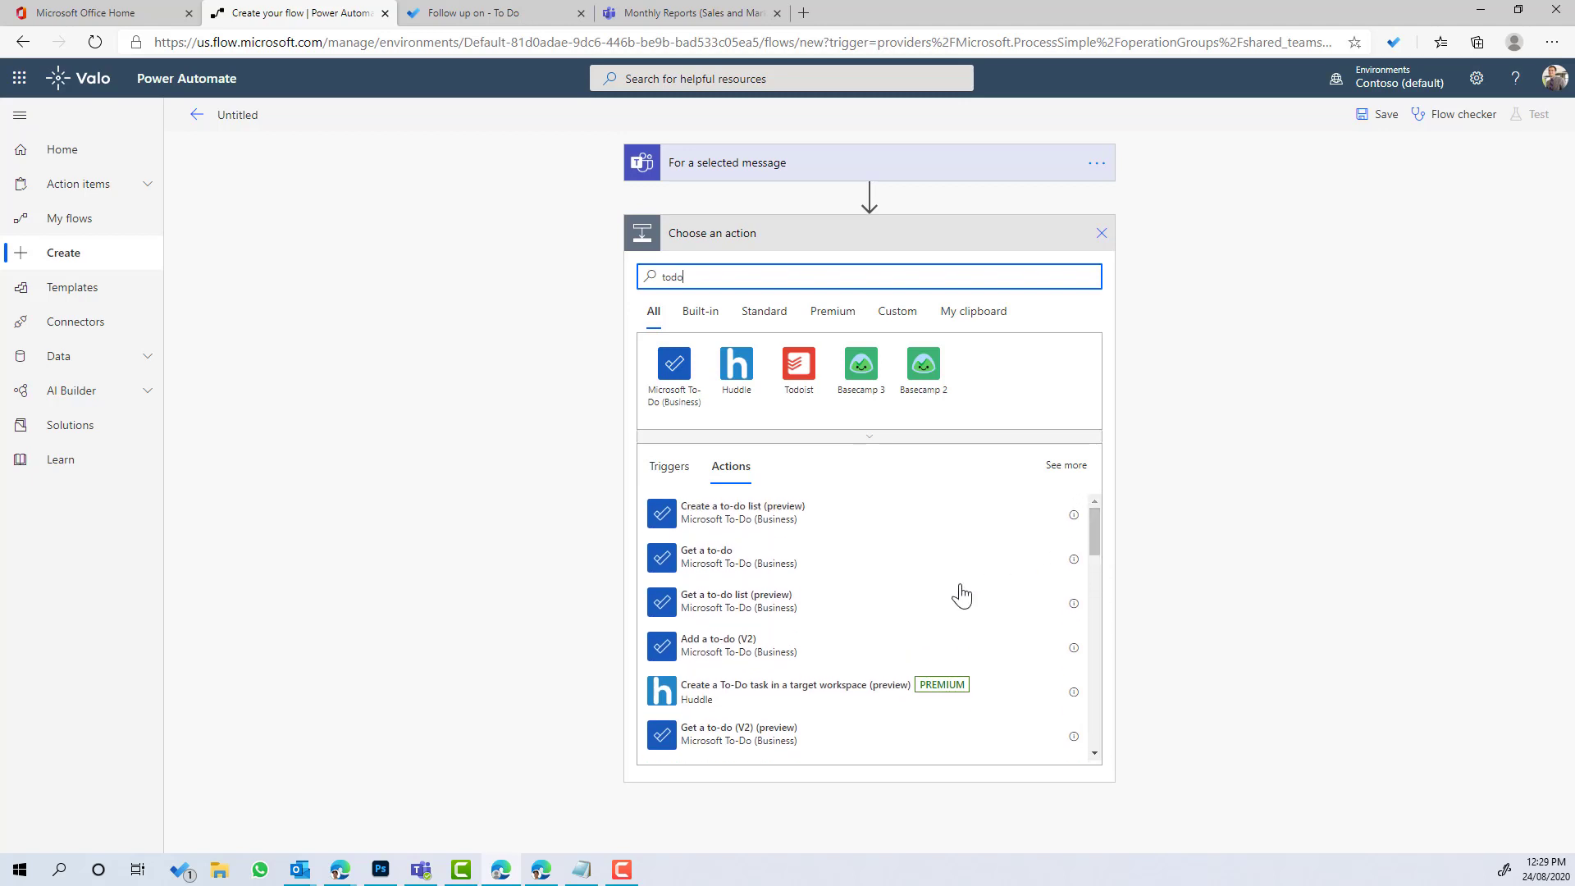
left_click(713, 658)
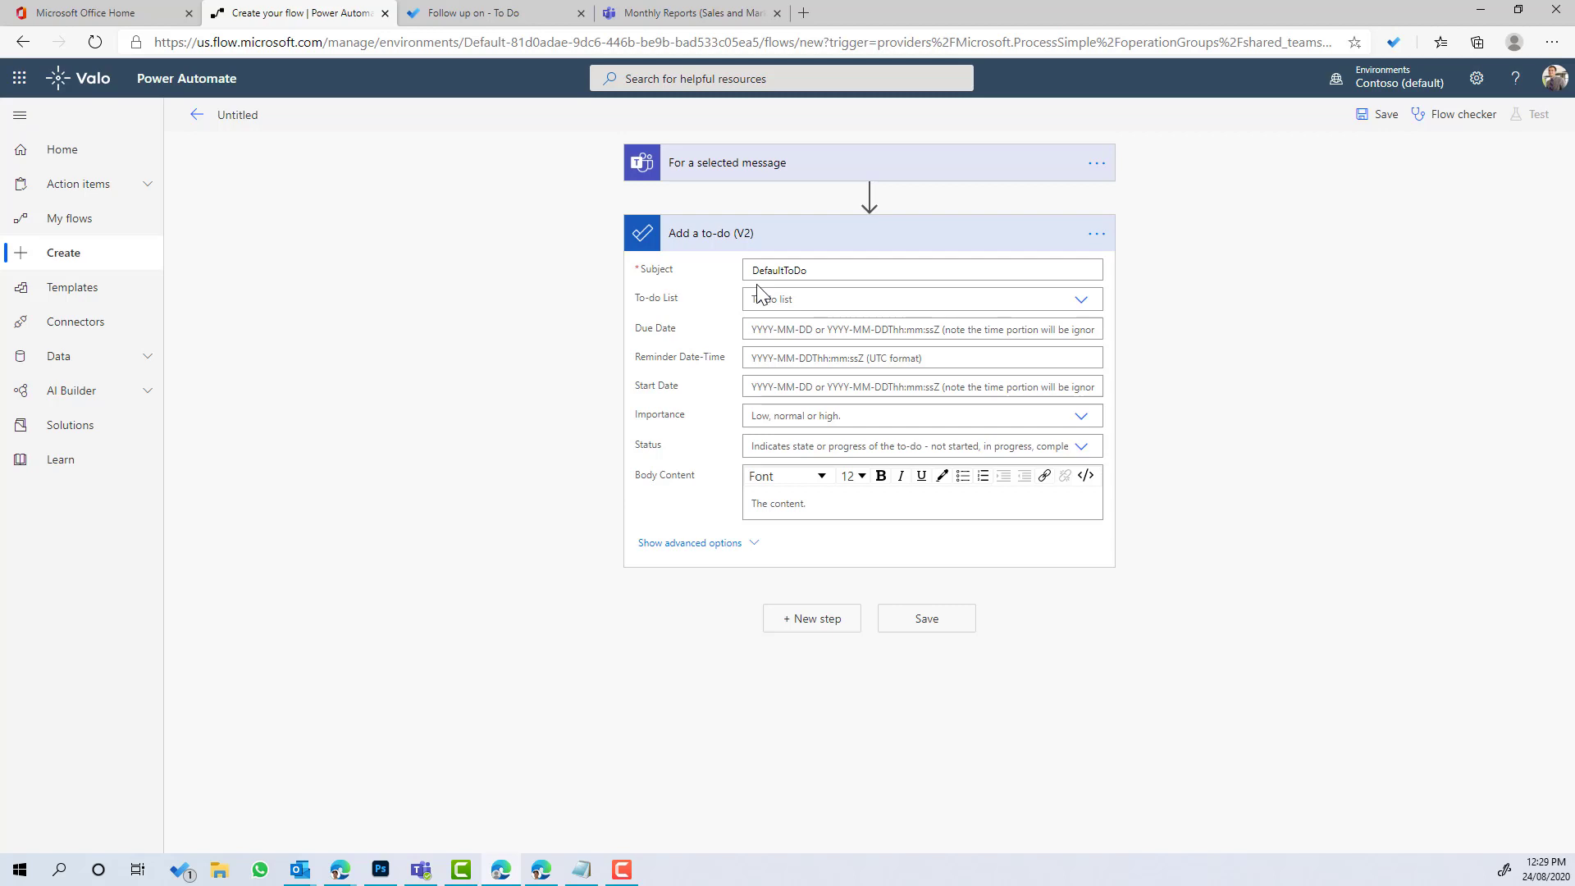
Step: Set the to-do action's list to Follow up on, its importance to Normal and its status to NotStarted
left_click(800, 305)
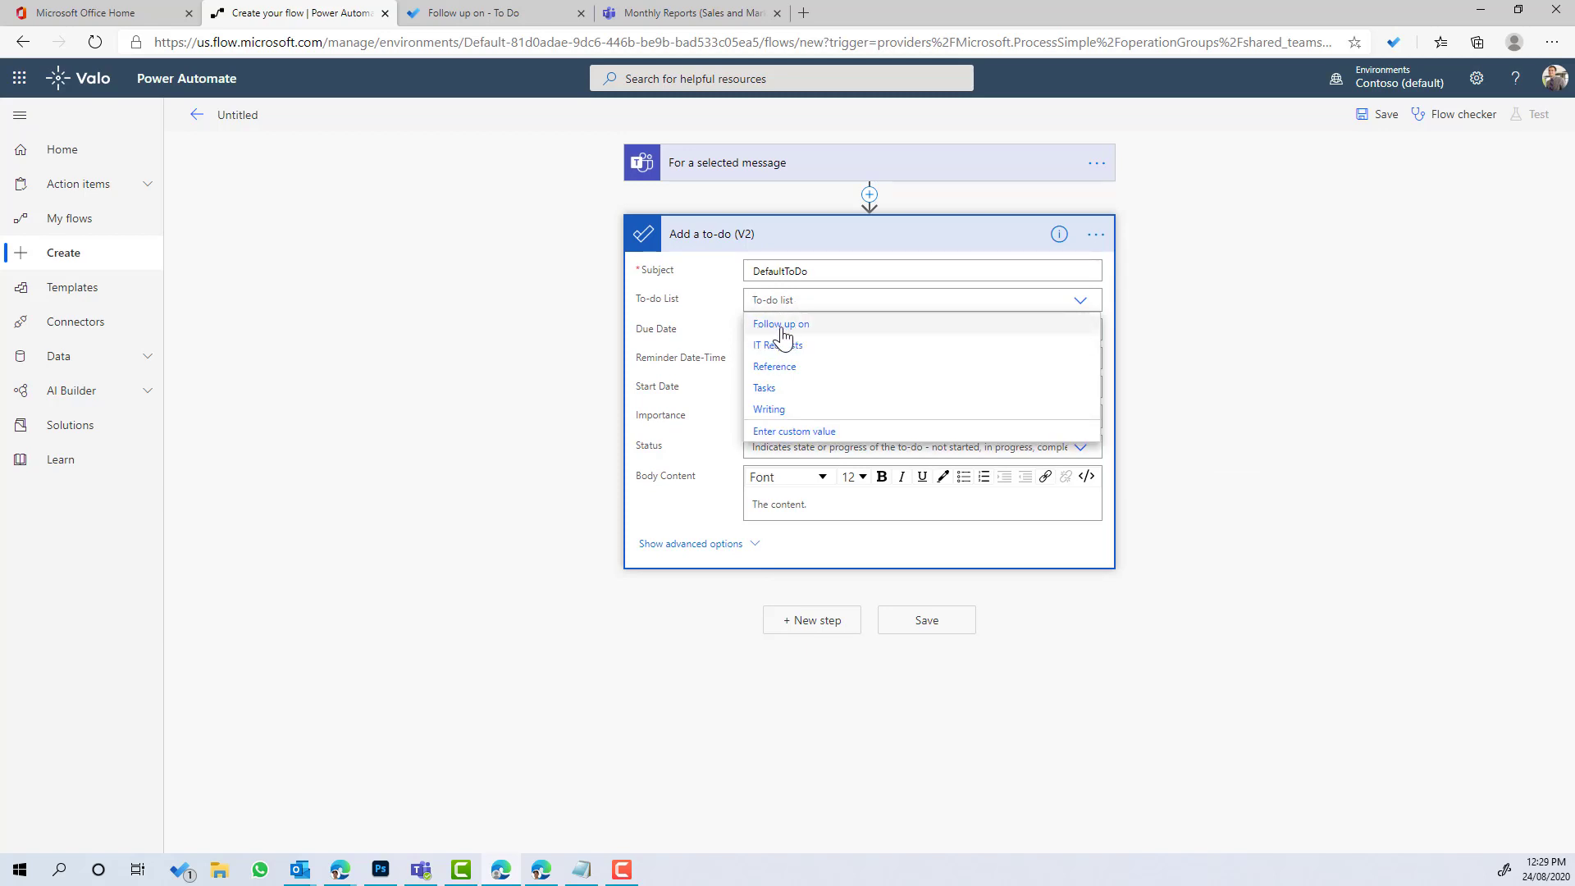
left_click(771, 328)
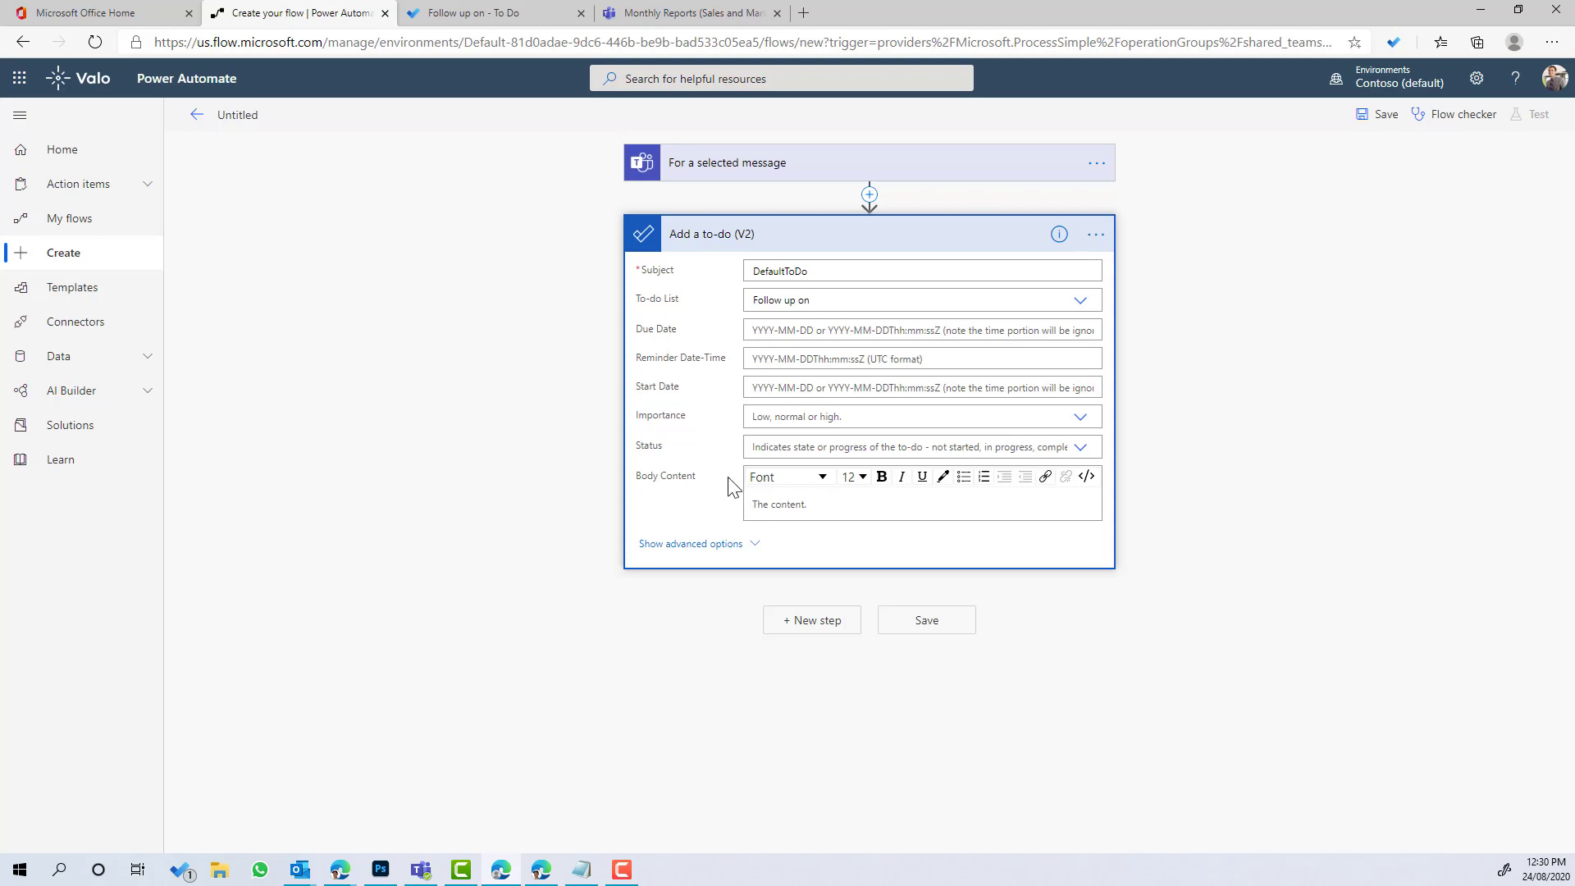
left_click(771, 416)
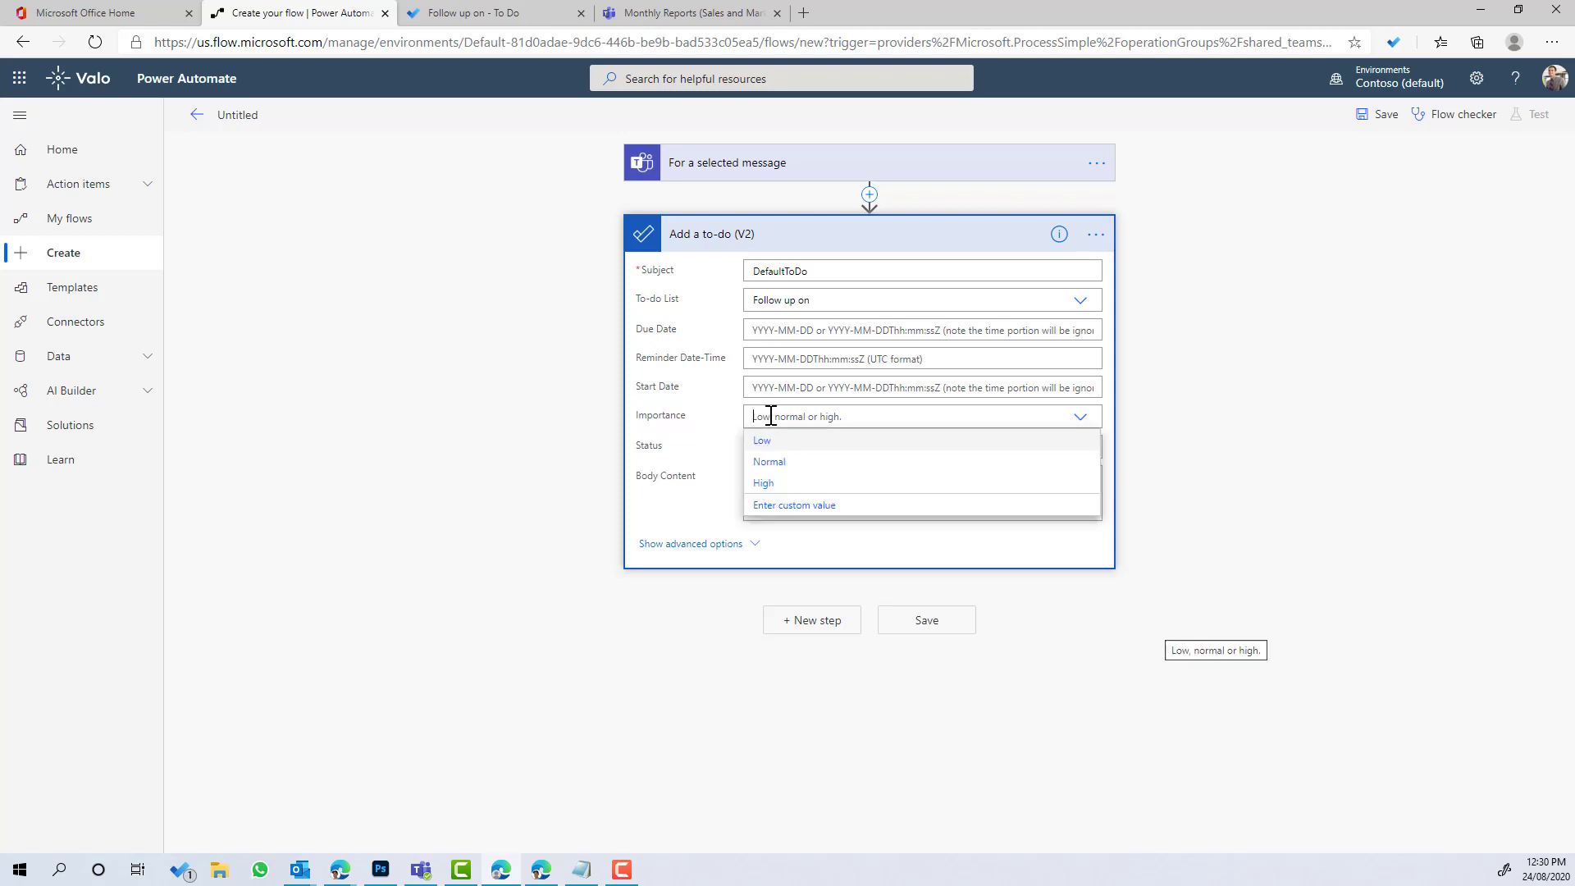
left_click(785, 464)
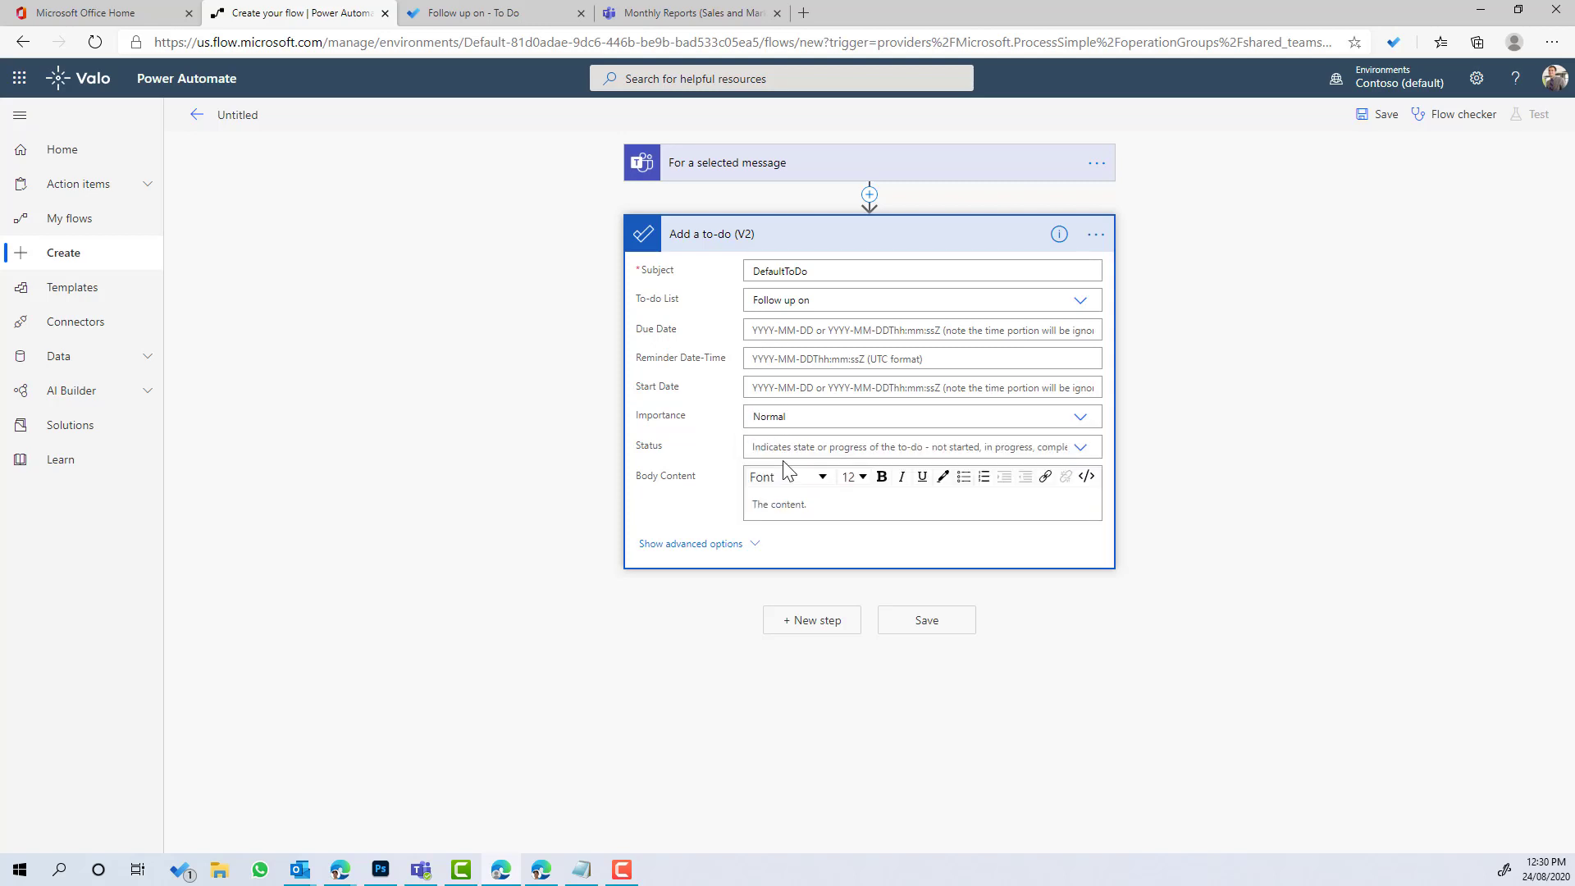
left_click(793, 447)
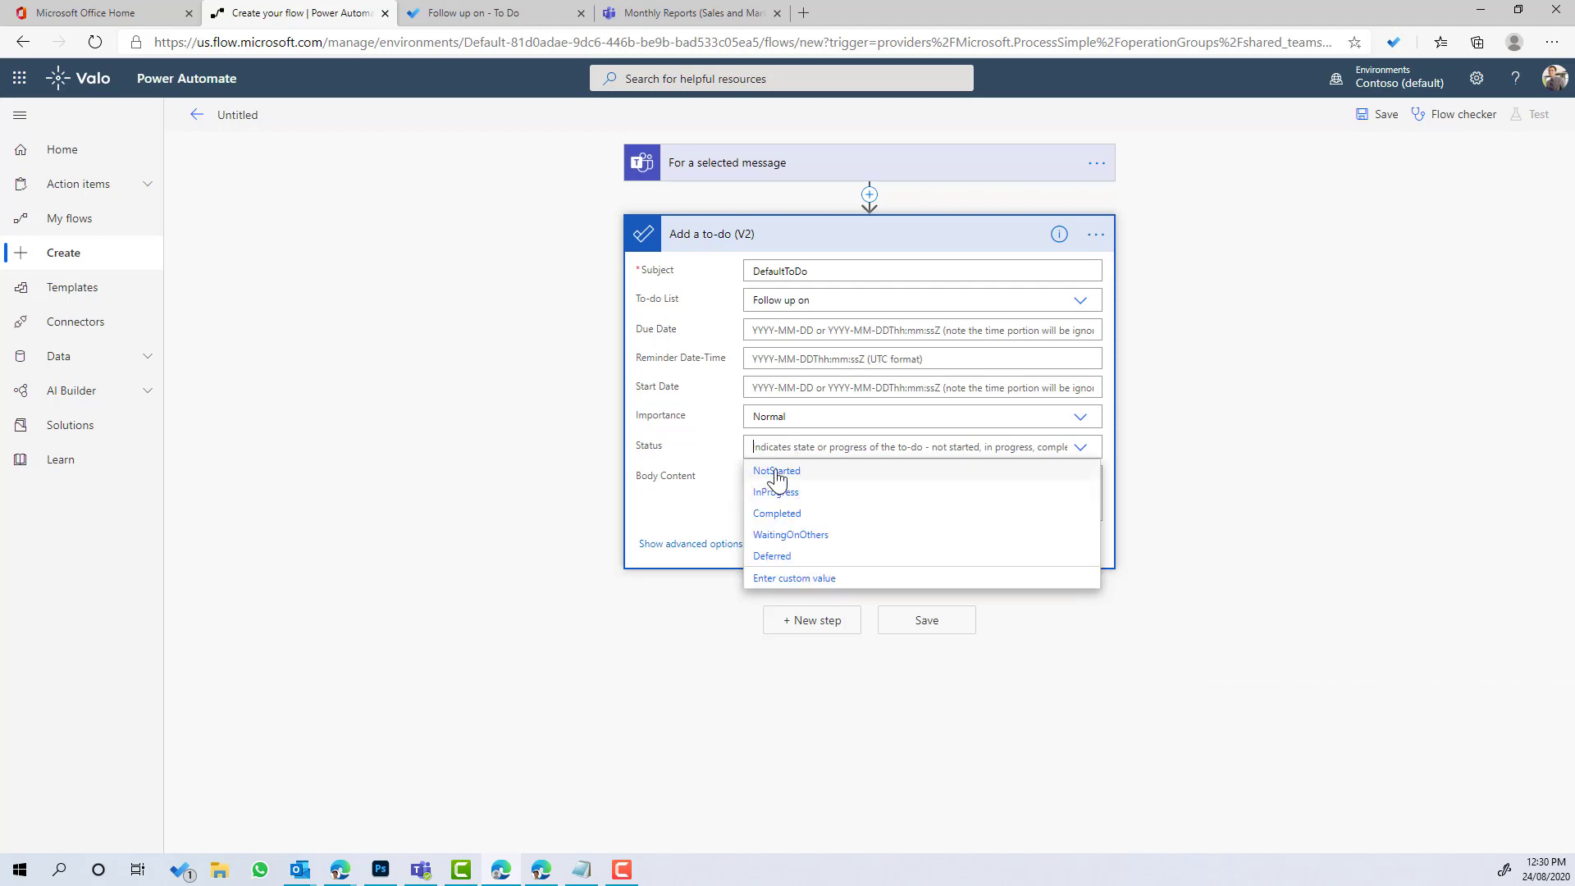
left_click(775, 470)
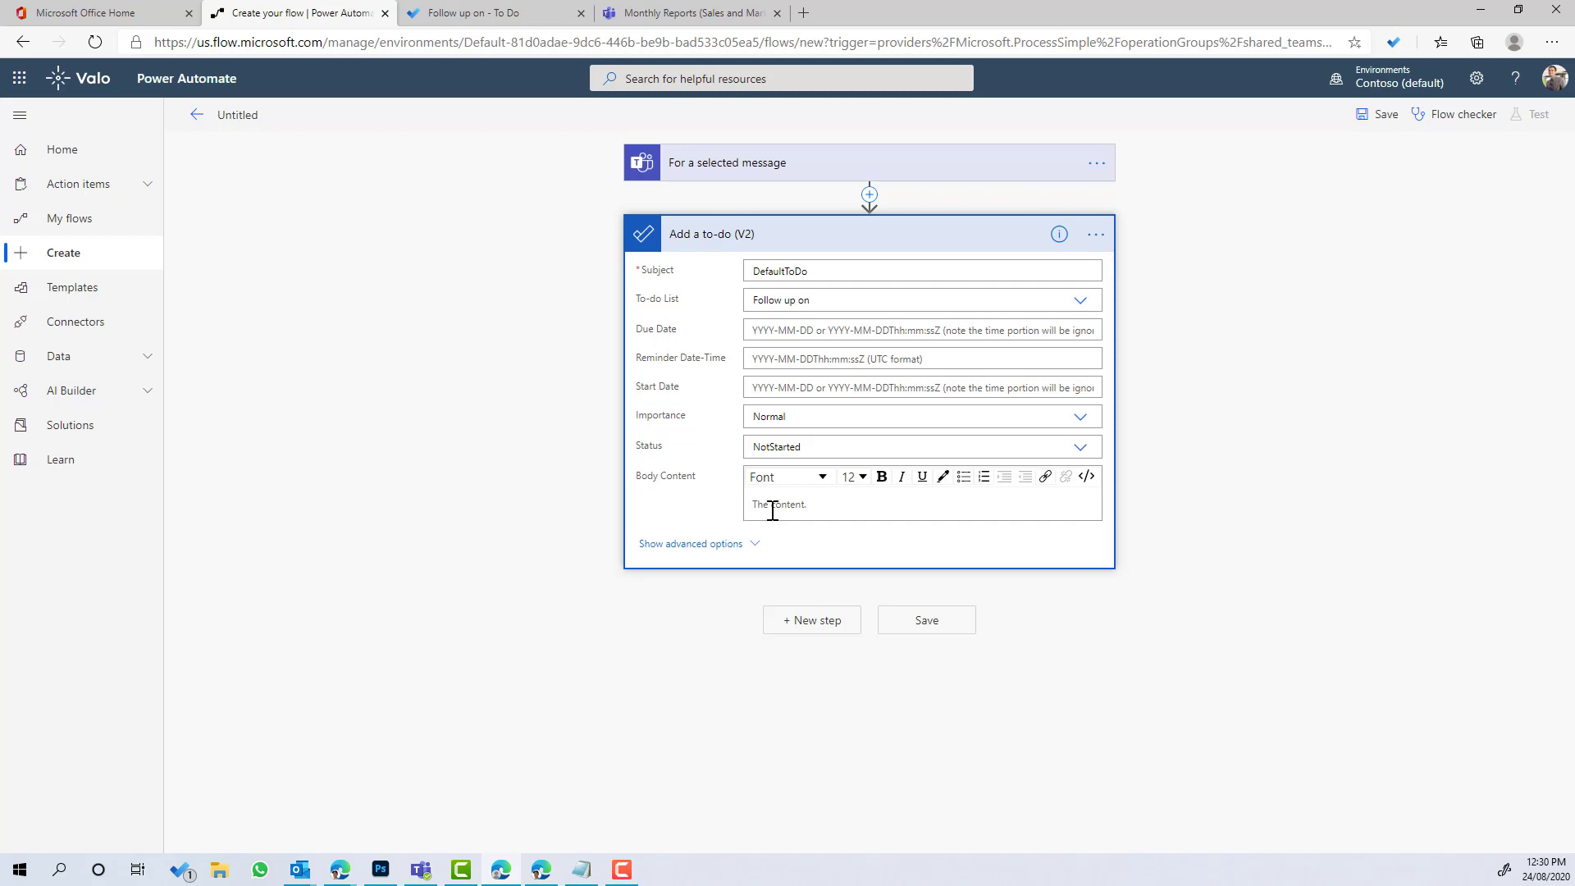
Step: Rename the flow as Create a ToDo from Teams
left_click(249, 114)
key("ctrl+a")
type("Create a Tod")
key("BackSpace")
type("Do from Teams")
left_click(608, 210)
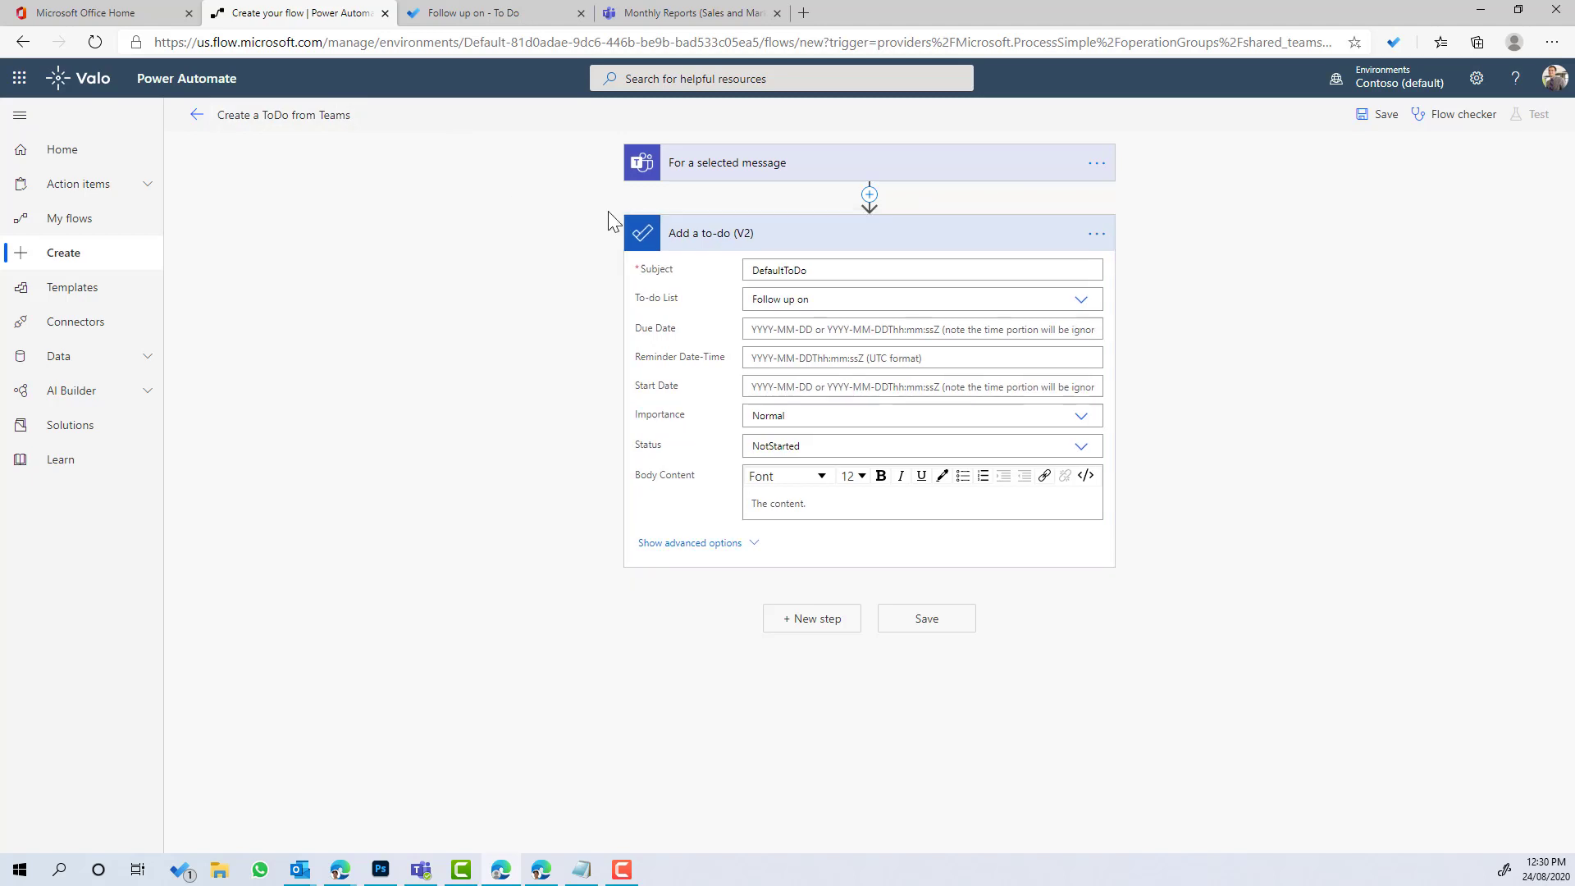
Step: Open the adaptive card designer of the message trigger and delete the name, email and phone number input fields from the card
left_click(773, 173)
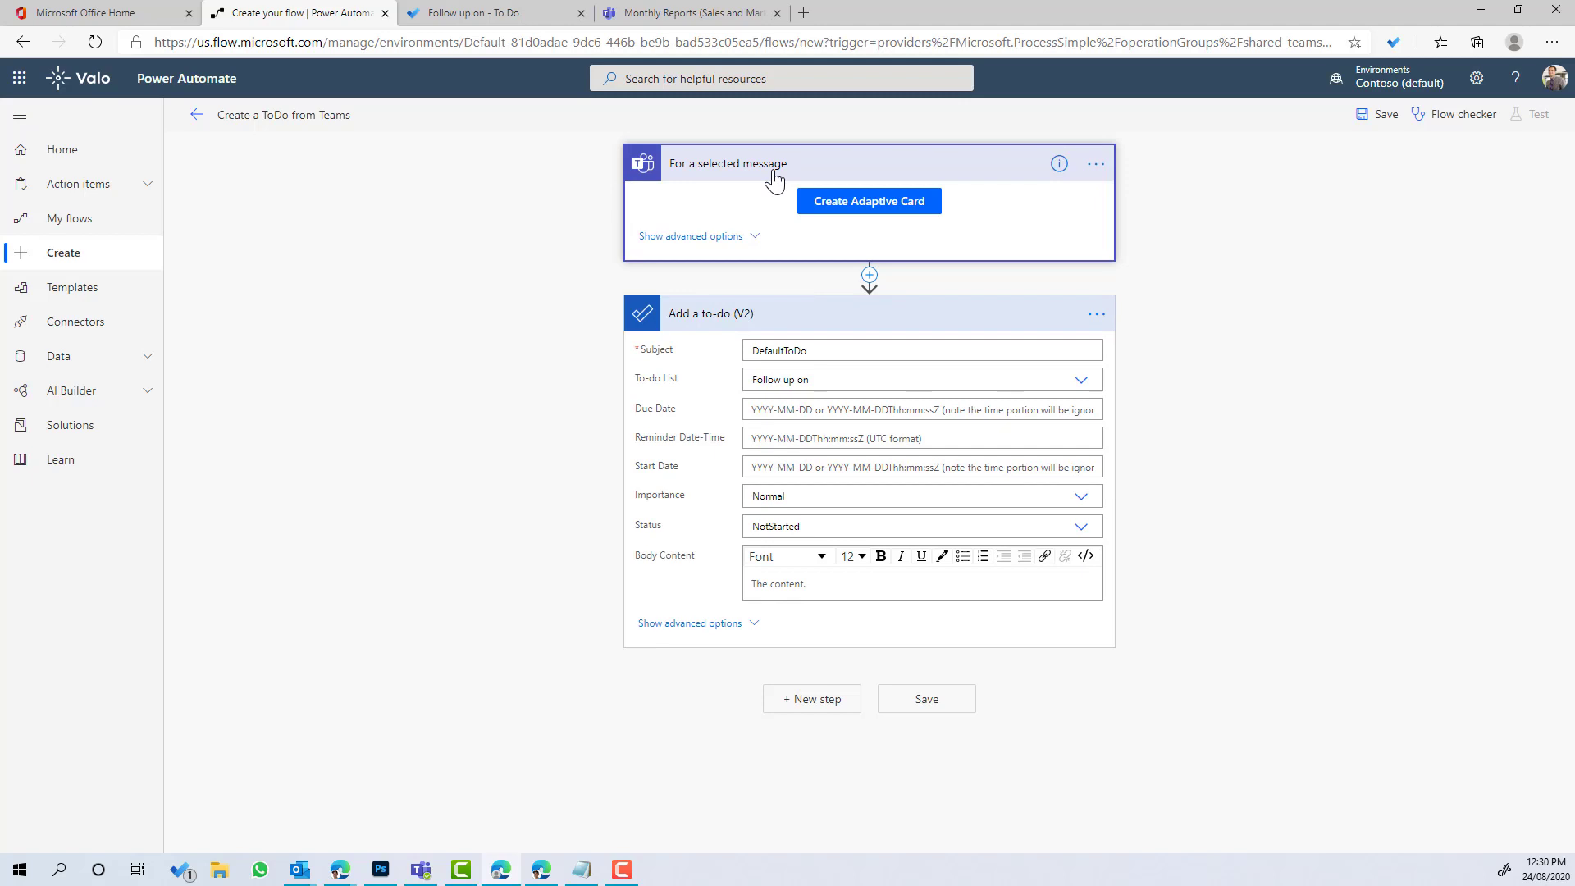
left_click(818, 212)
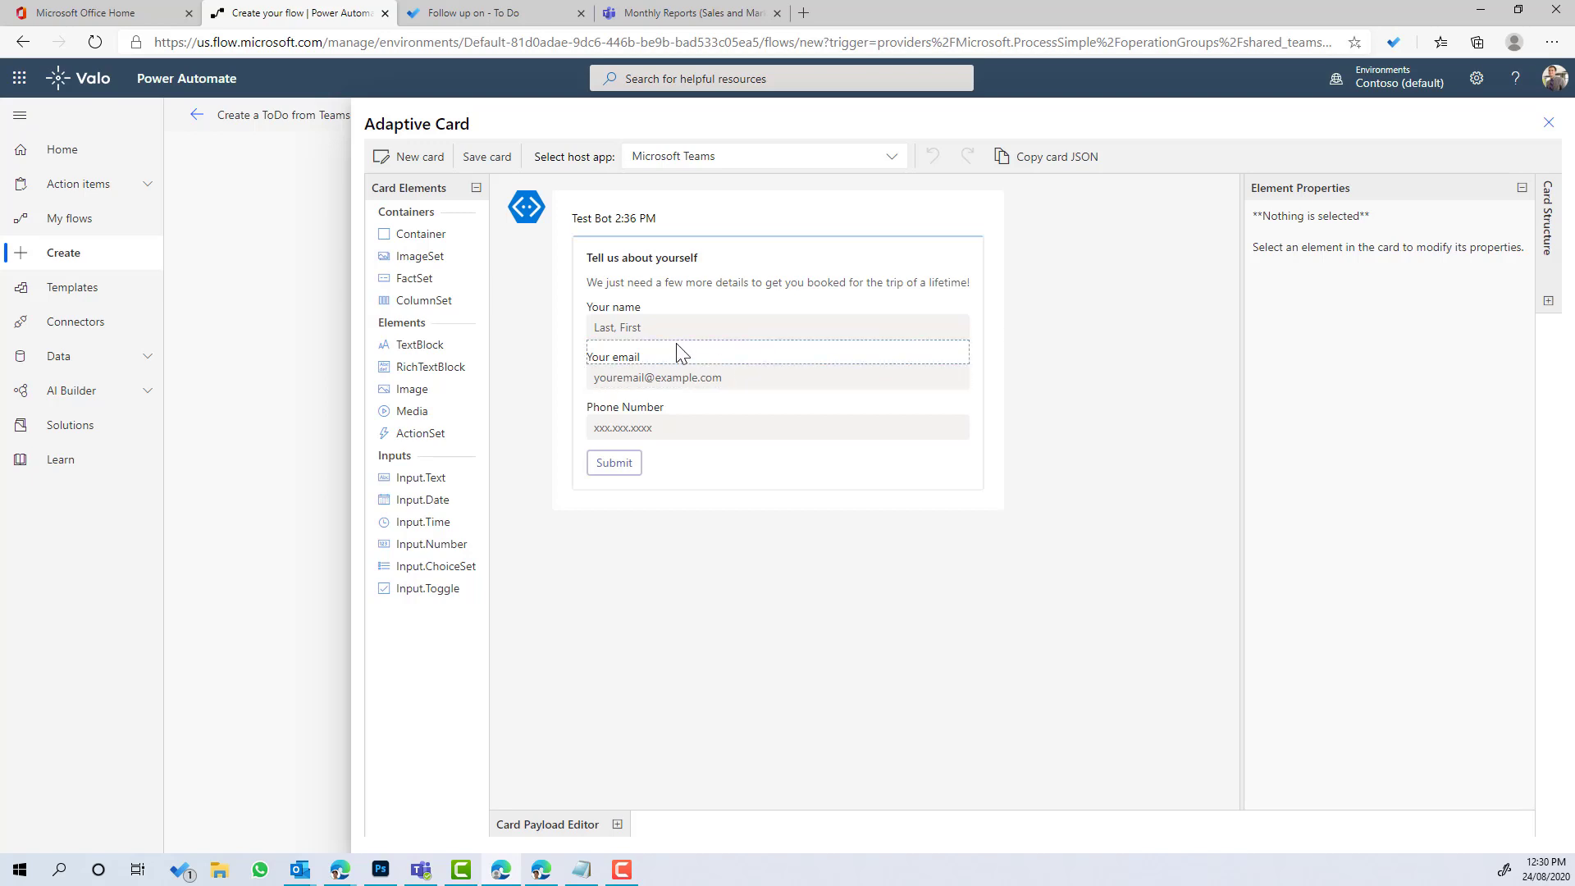
left_click(708, 319)
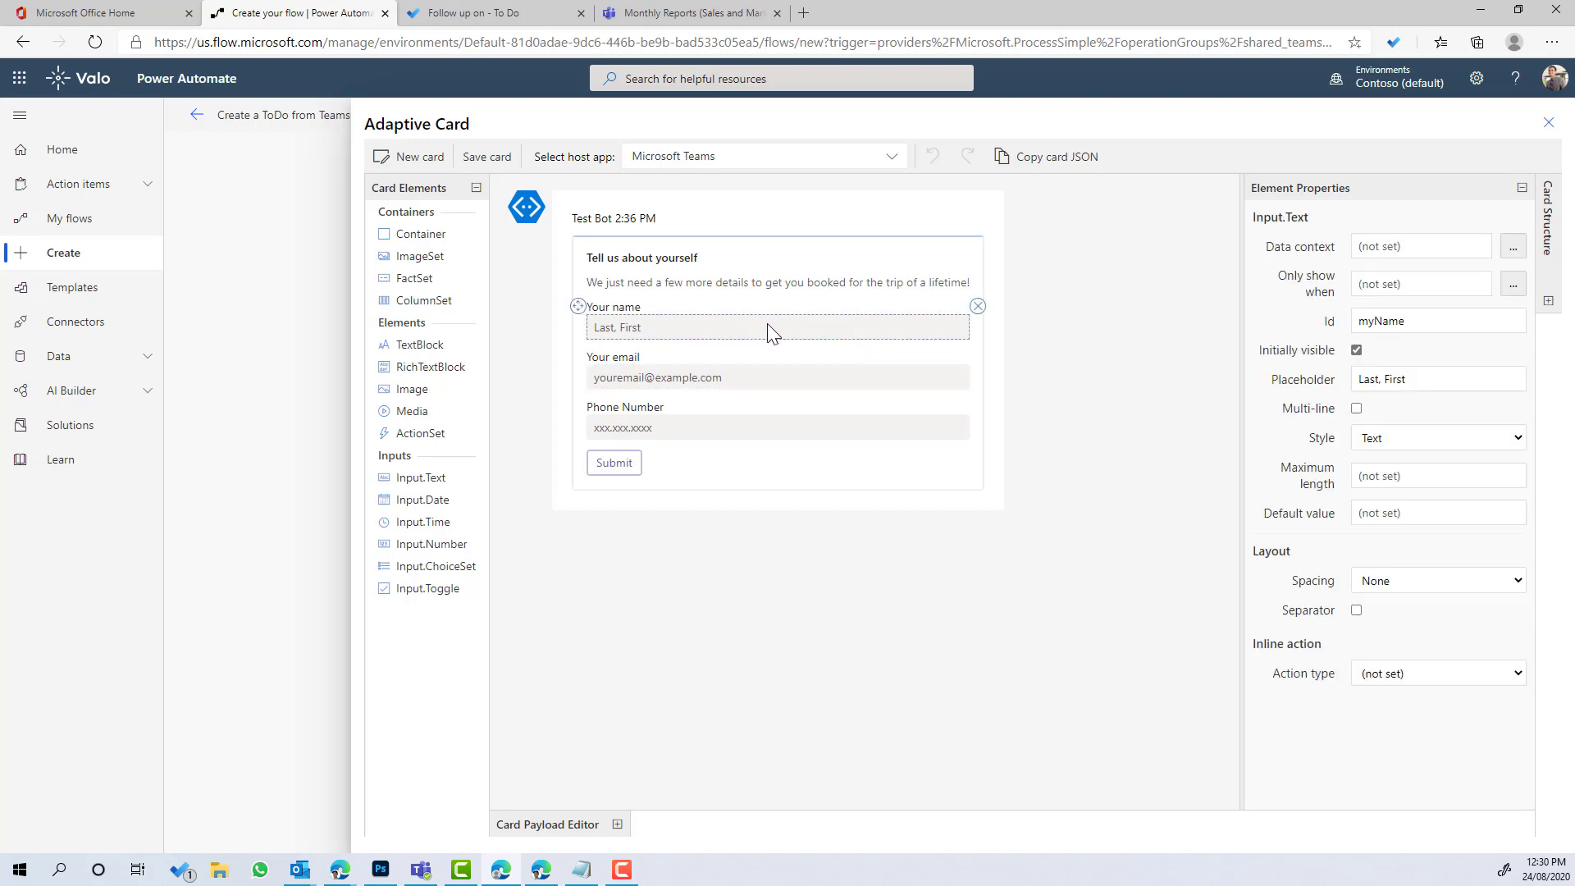
left_click(978, 320)
left_click(920, 334)
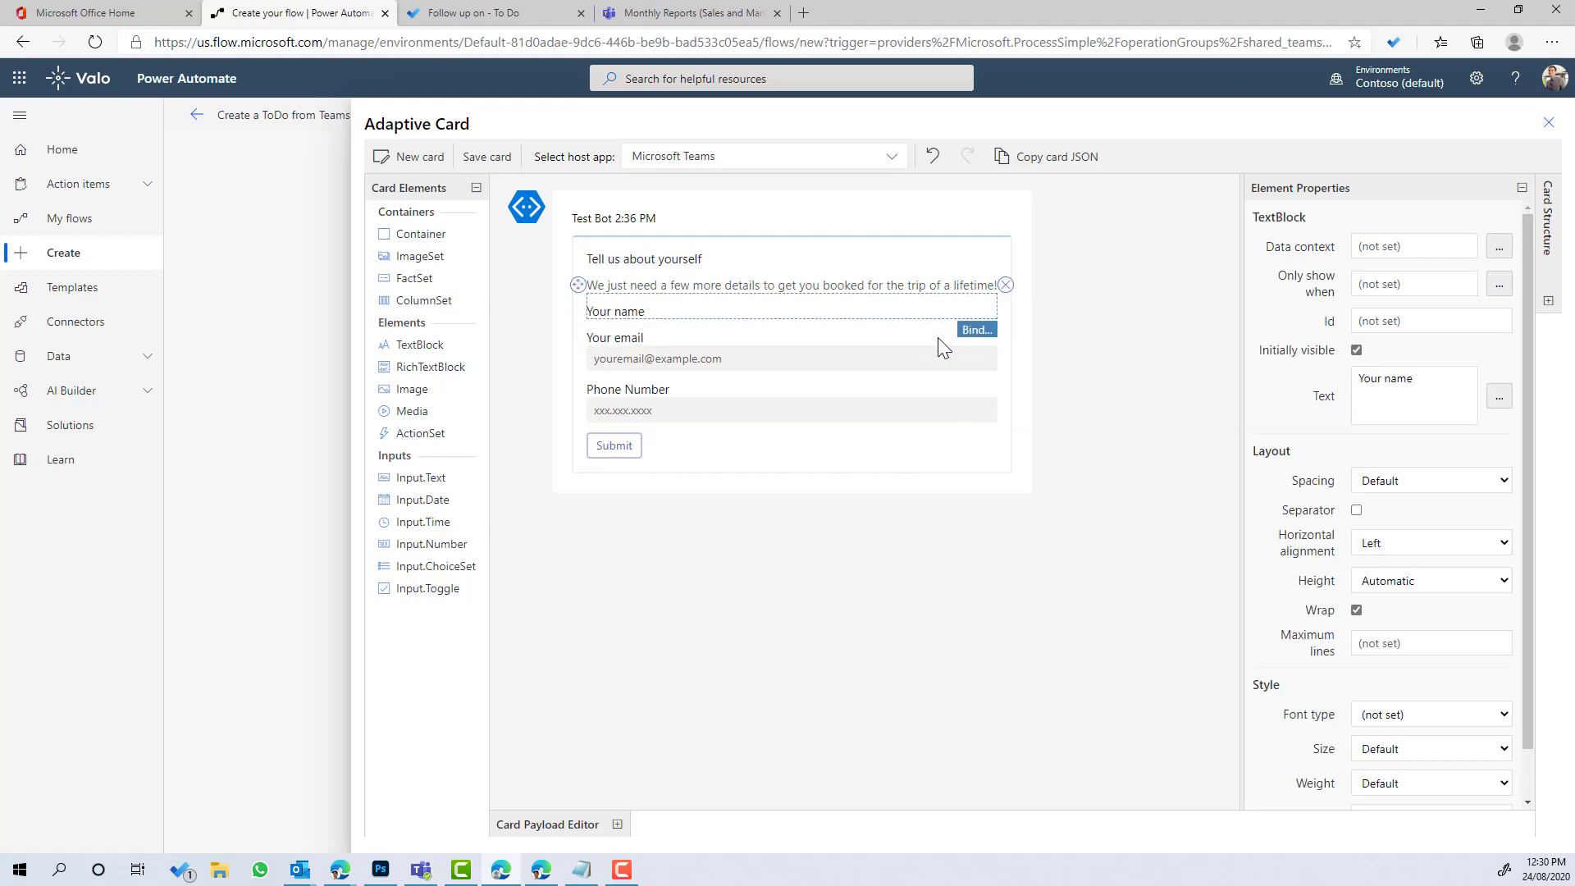
left_click(923, 365)
left_click(1006, 337)
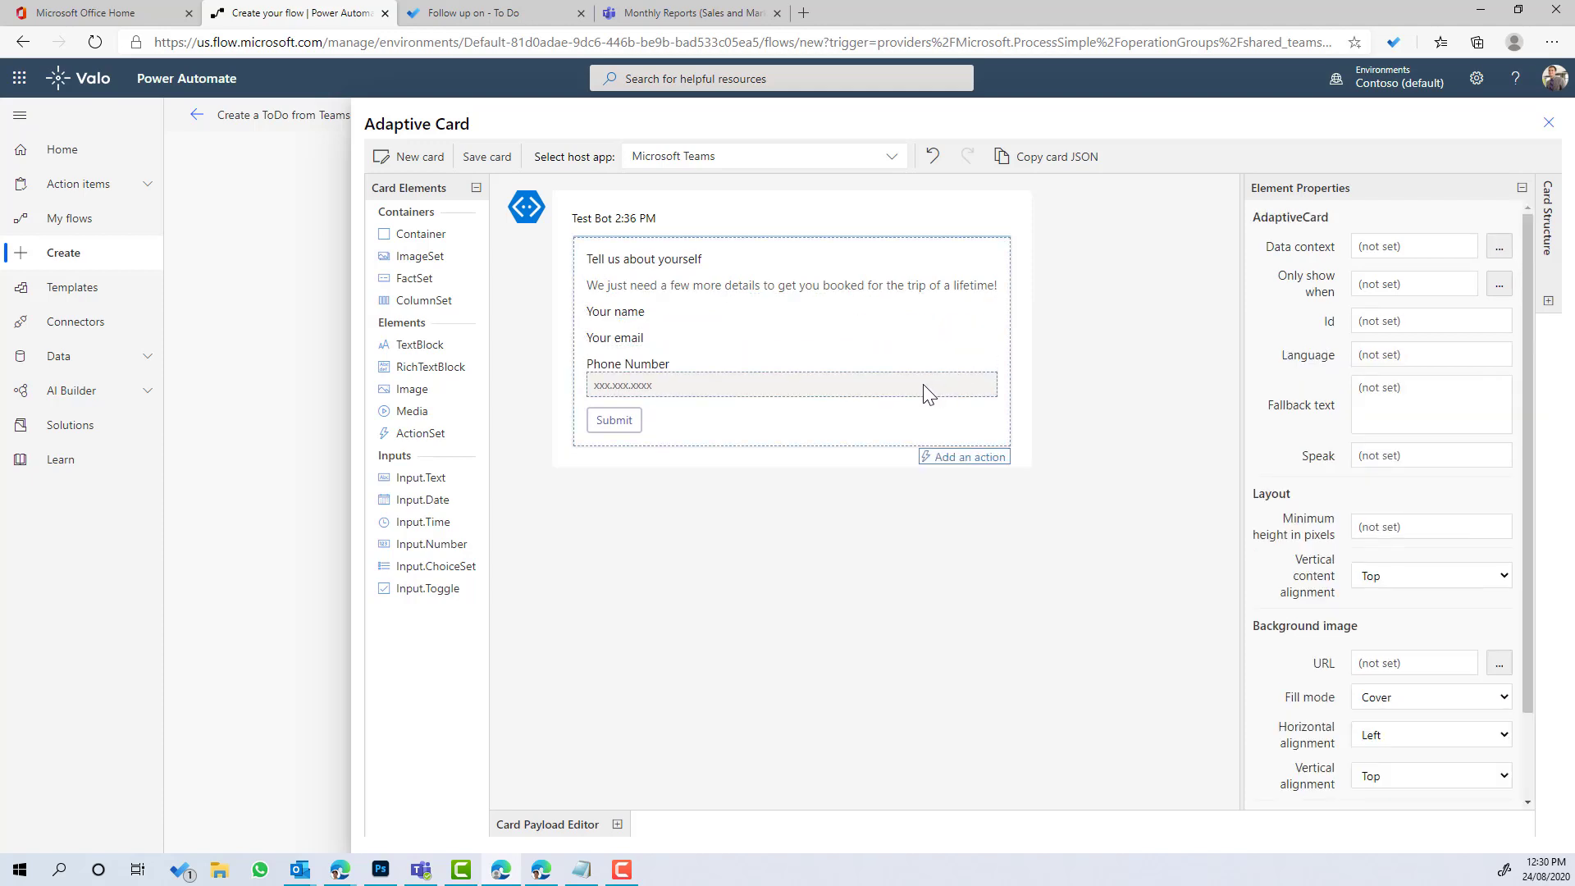
left_click(980, 385)
left_click(1005, 363)
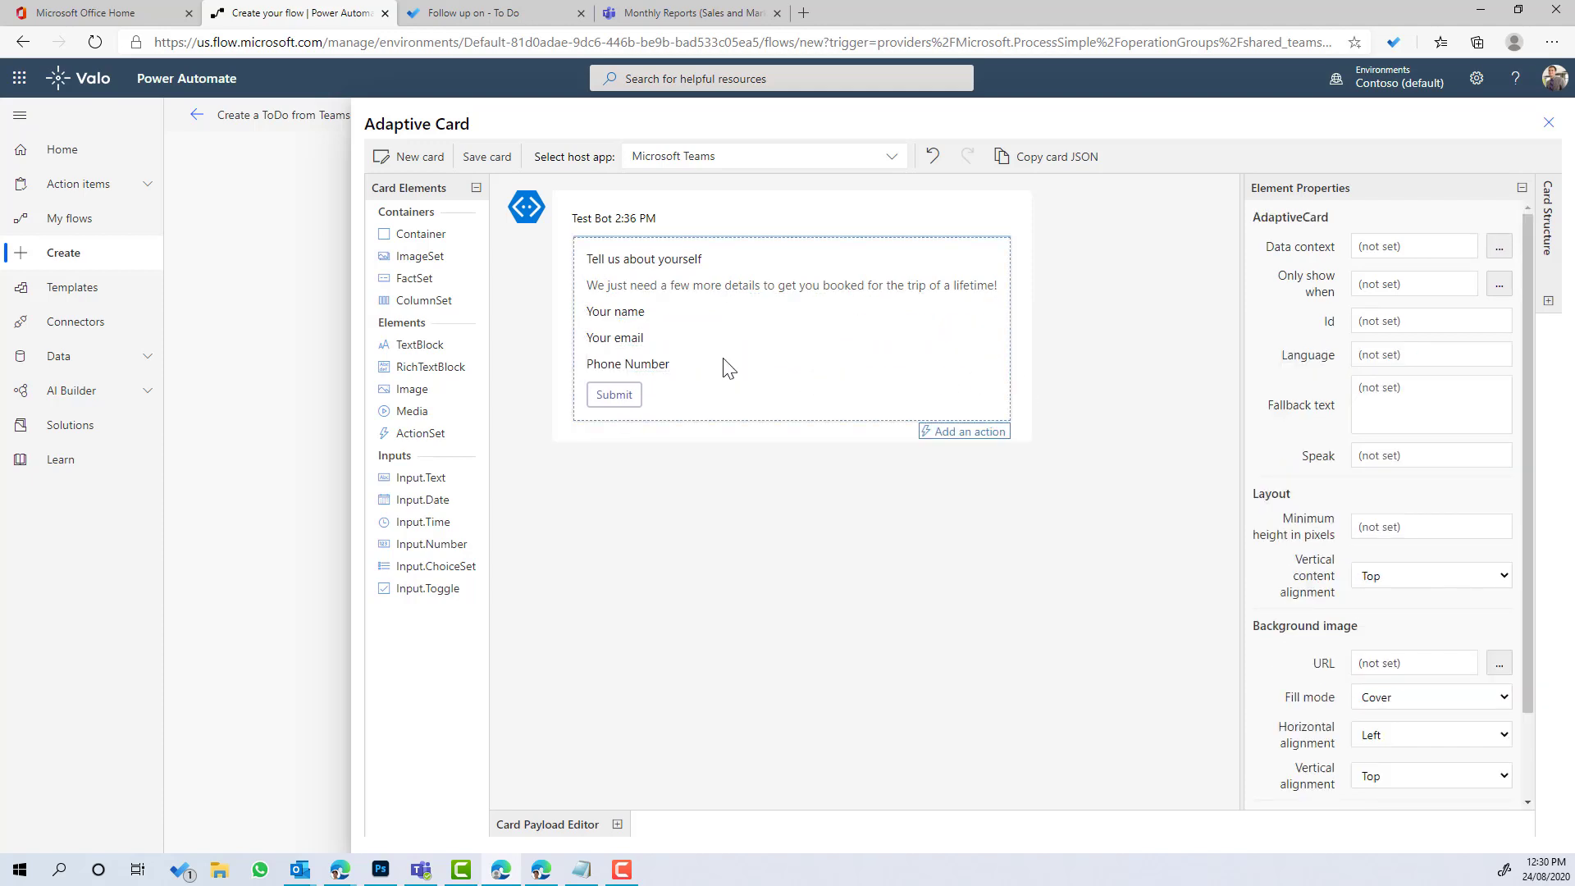
Step: Delete the name, email and phone labels, the heading and the description from the card, keeping only the Submit button
left_click(968, 316)
left_click(1006, 289)
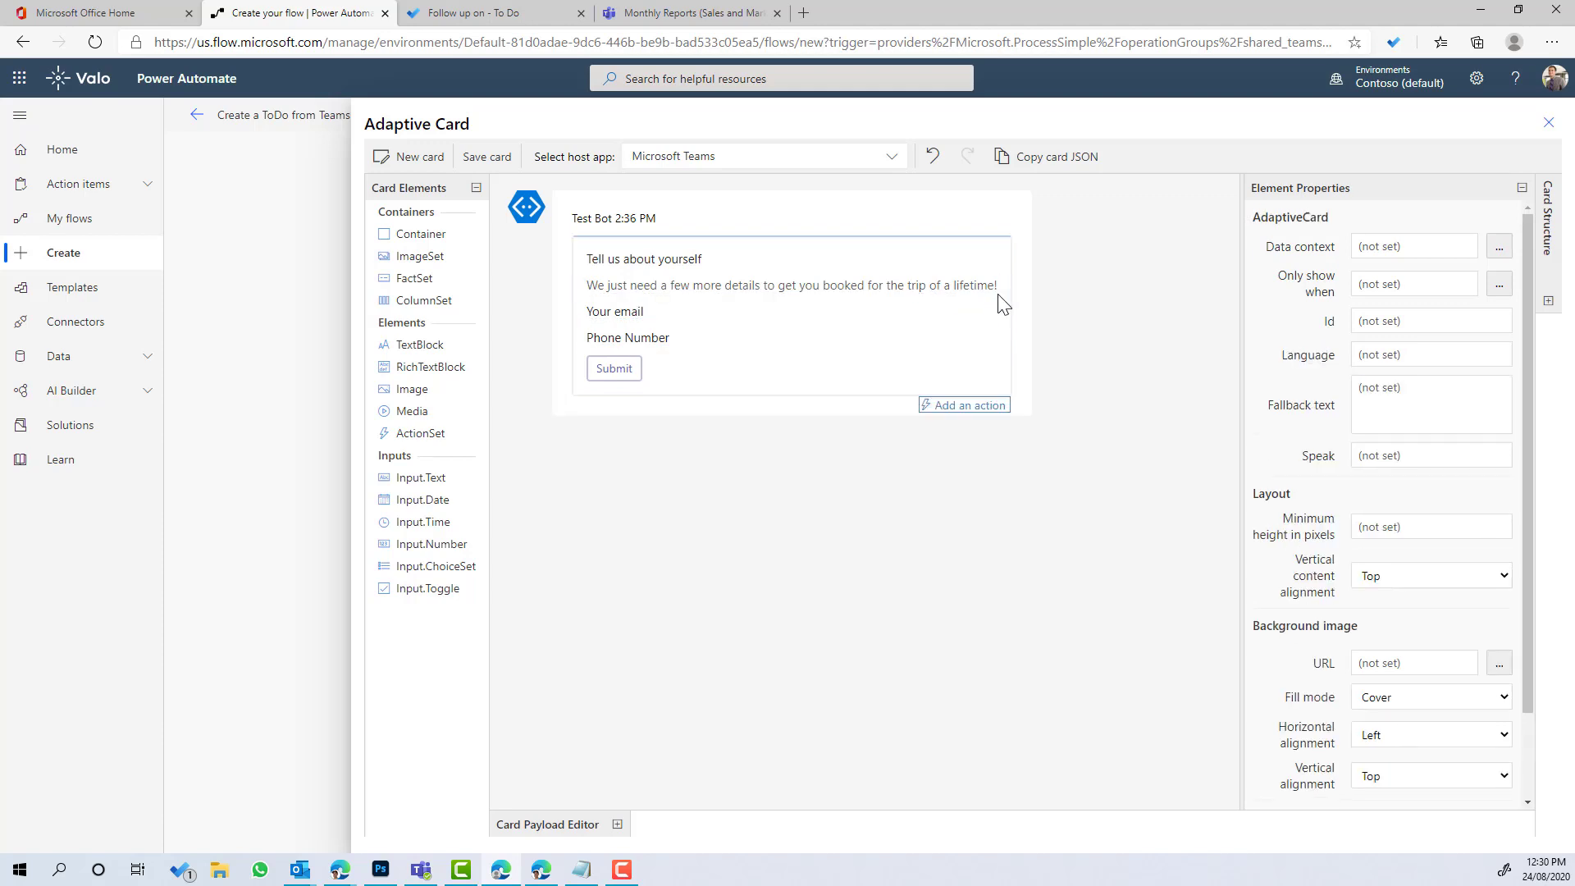
left_click(987, 318)
left_click(1006, 285)
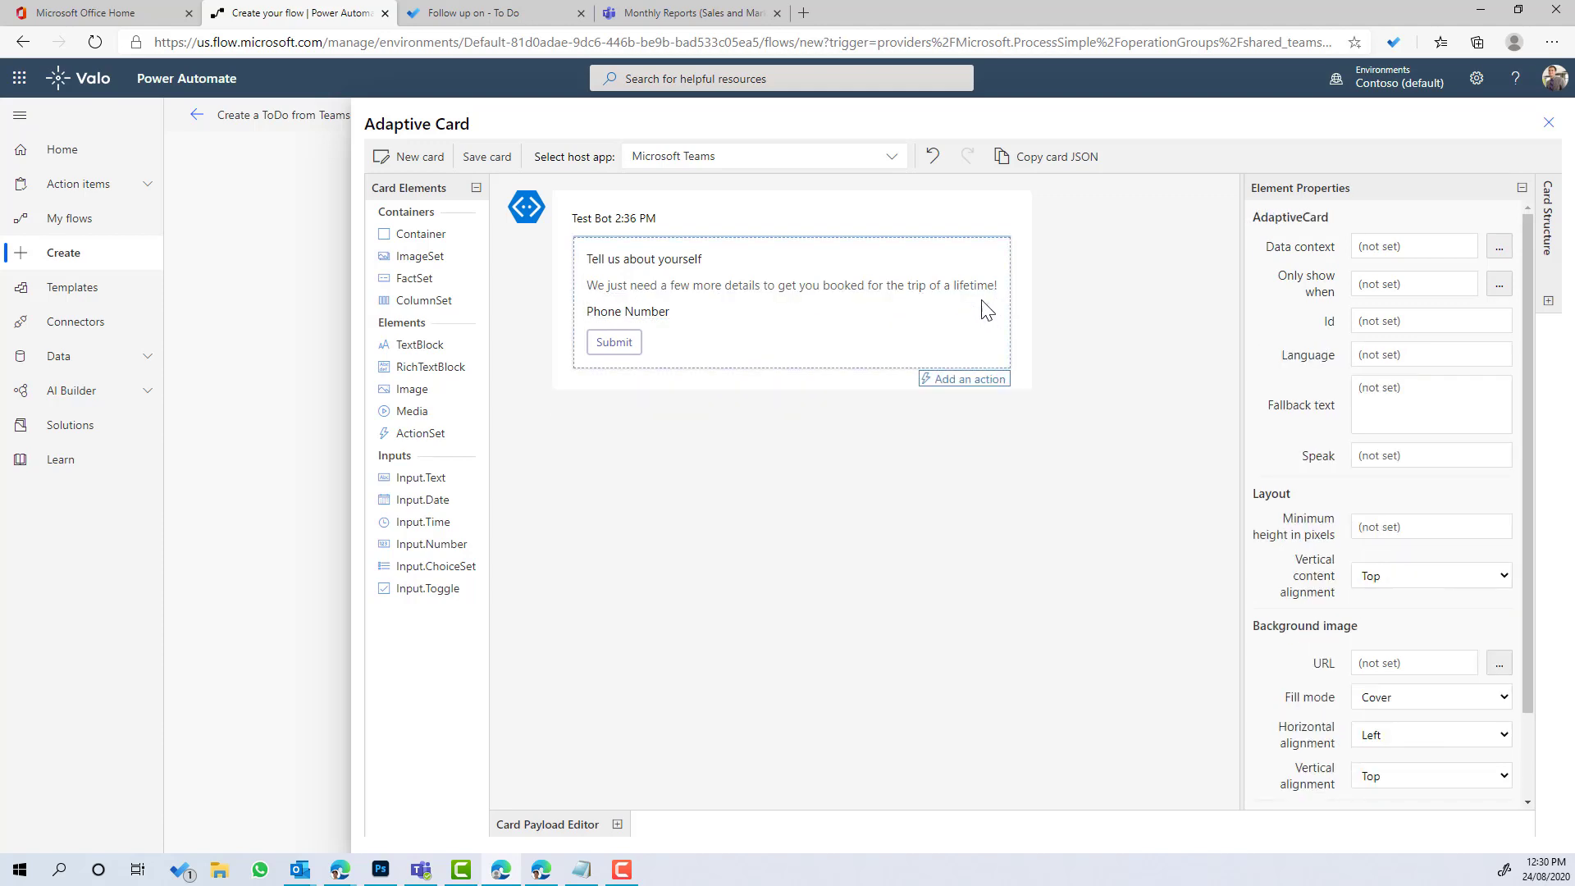
left_click(977, 317)
left_click(1006, 285)
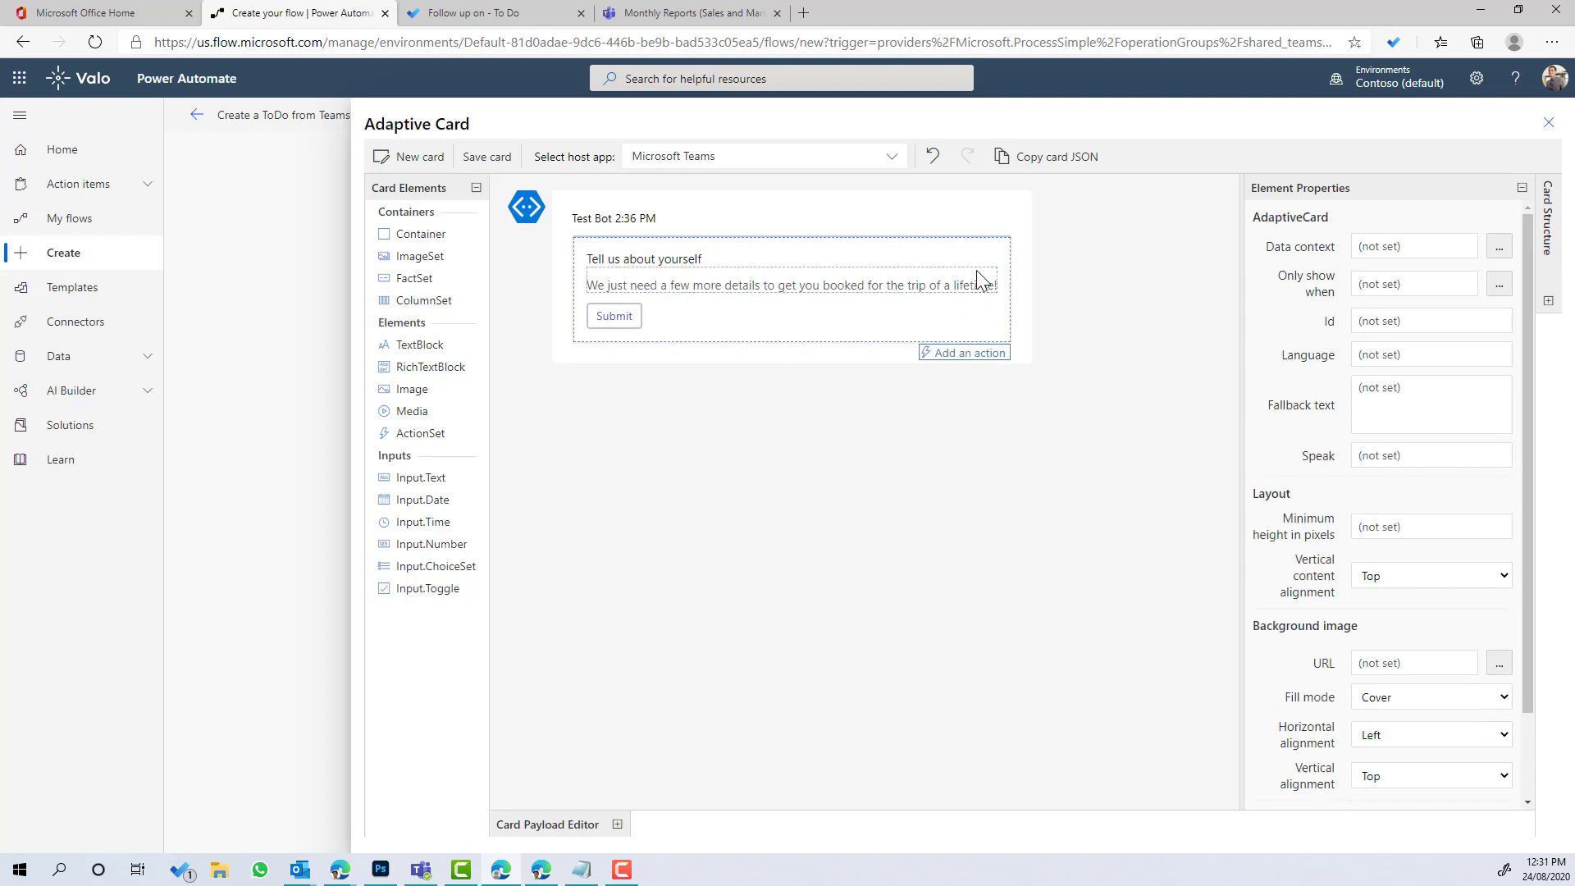
left_click(976, 259)
left_click(1005, 243)
left_click(956, 263)
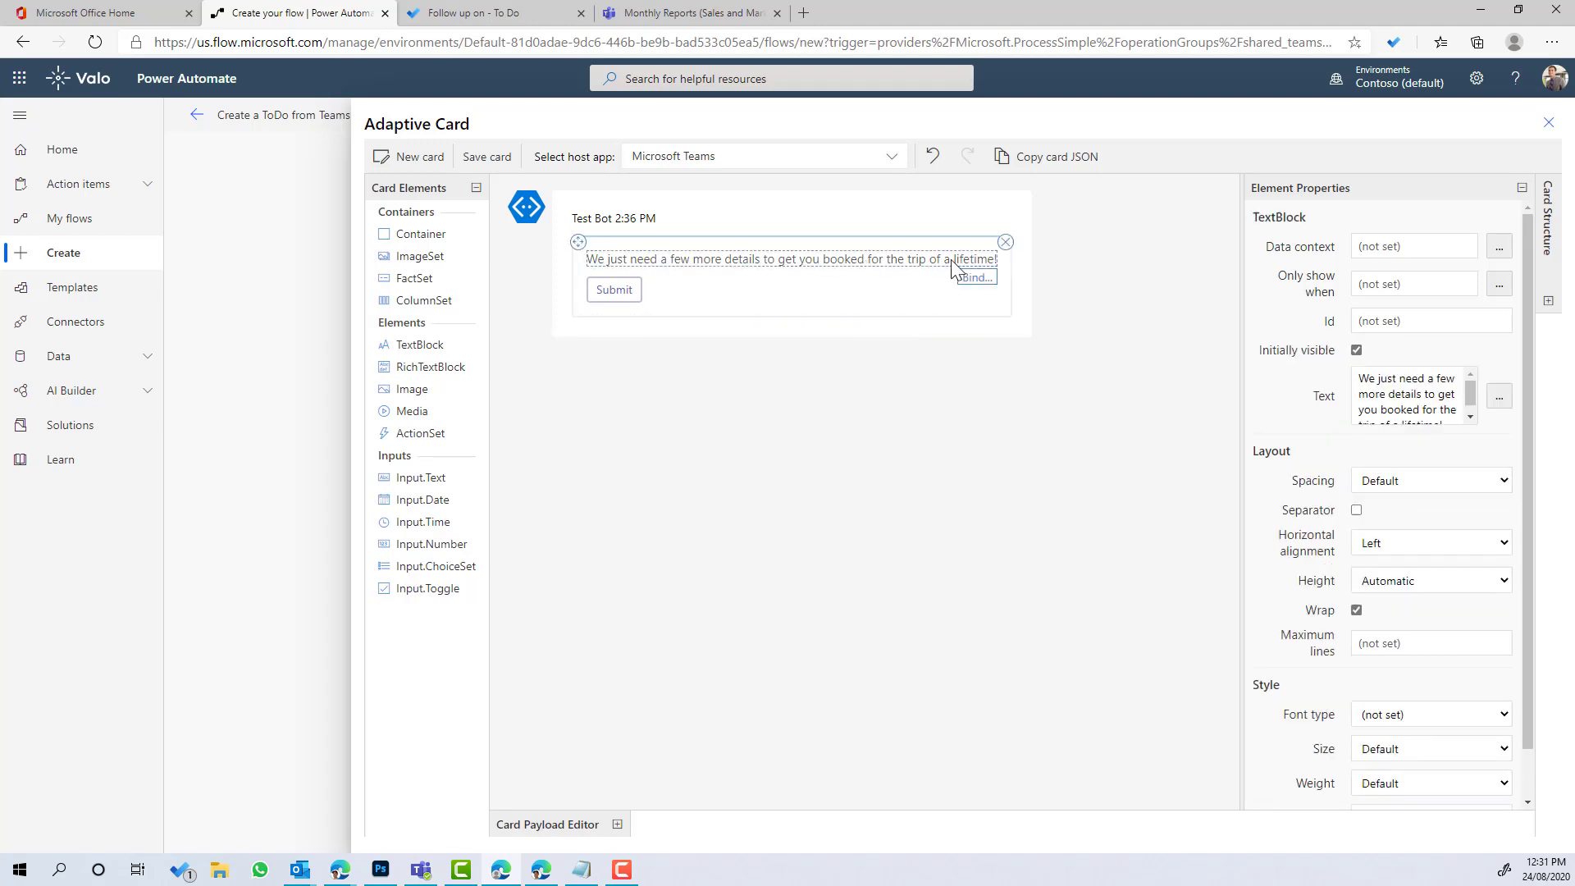
left_click(1006, 243)
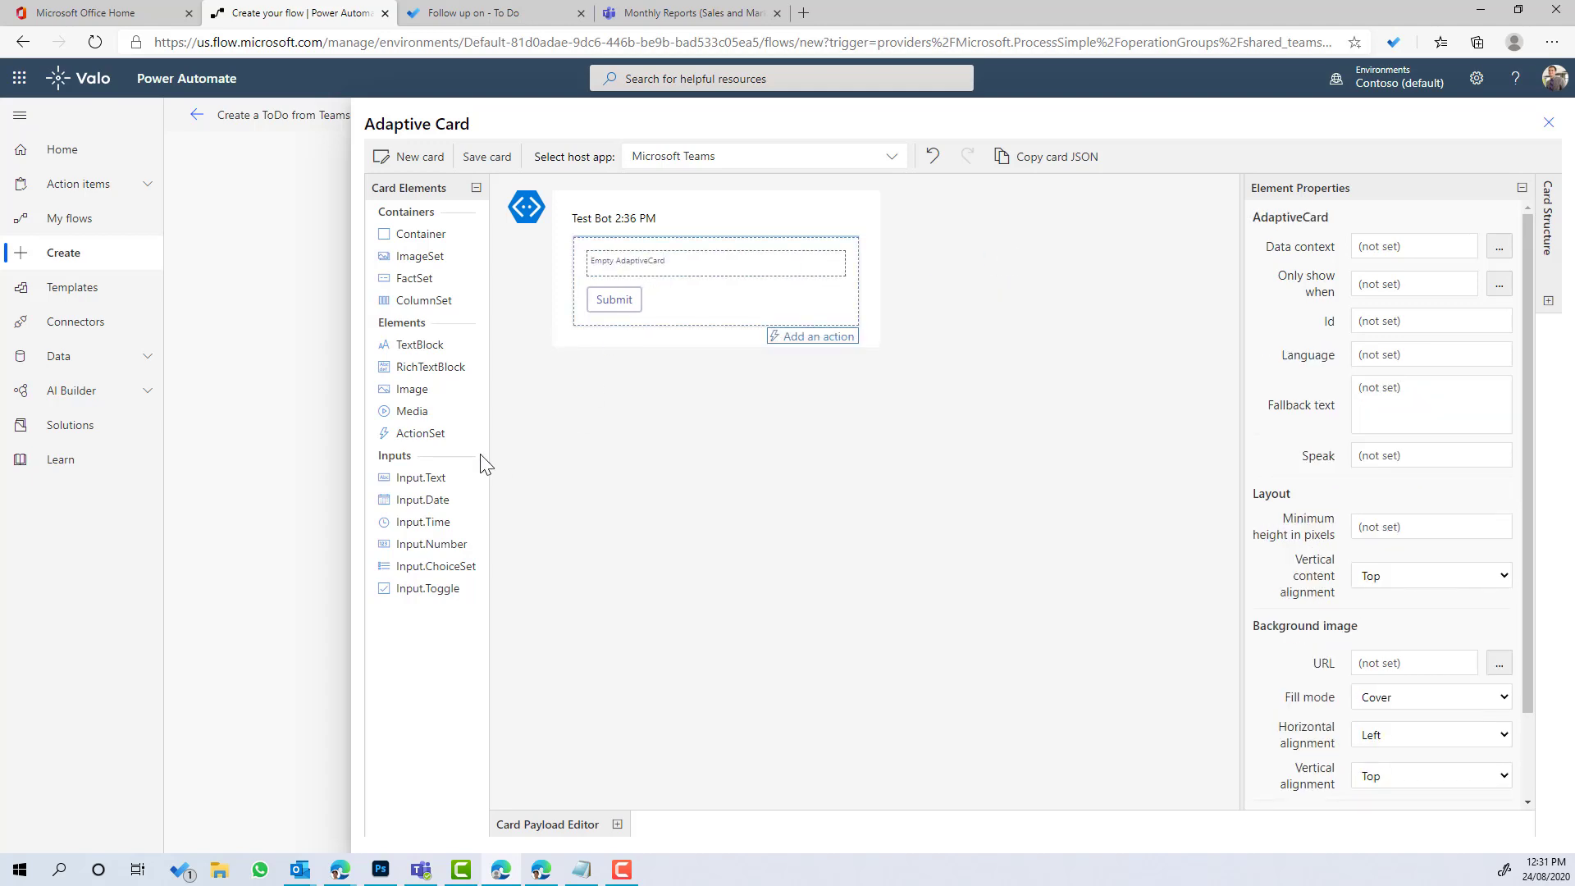
Step: Add a TextBlock to the empty card above Submit and set its text to Create a ToDo
left_click_drag(395, 345, 636, 273)
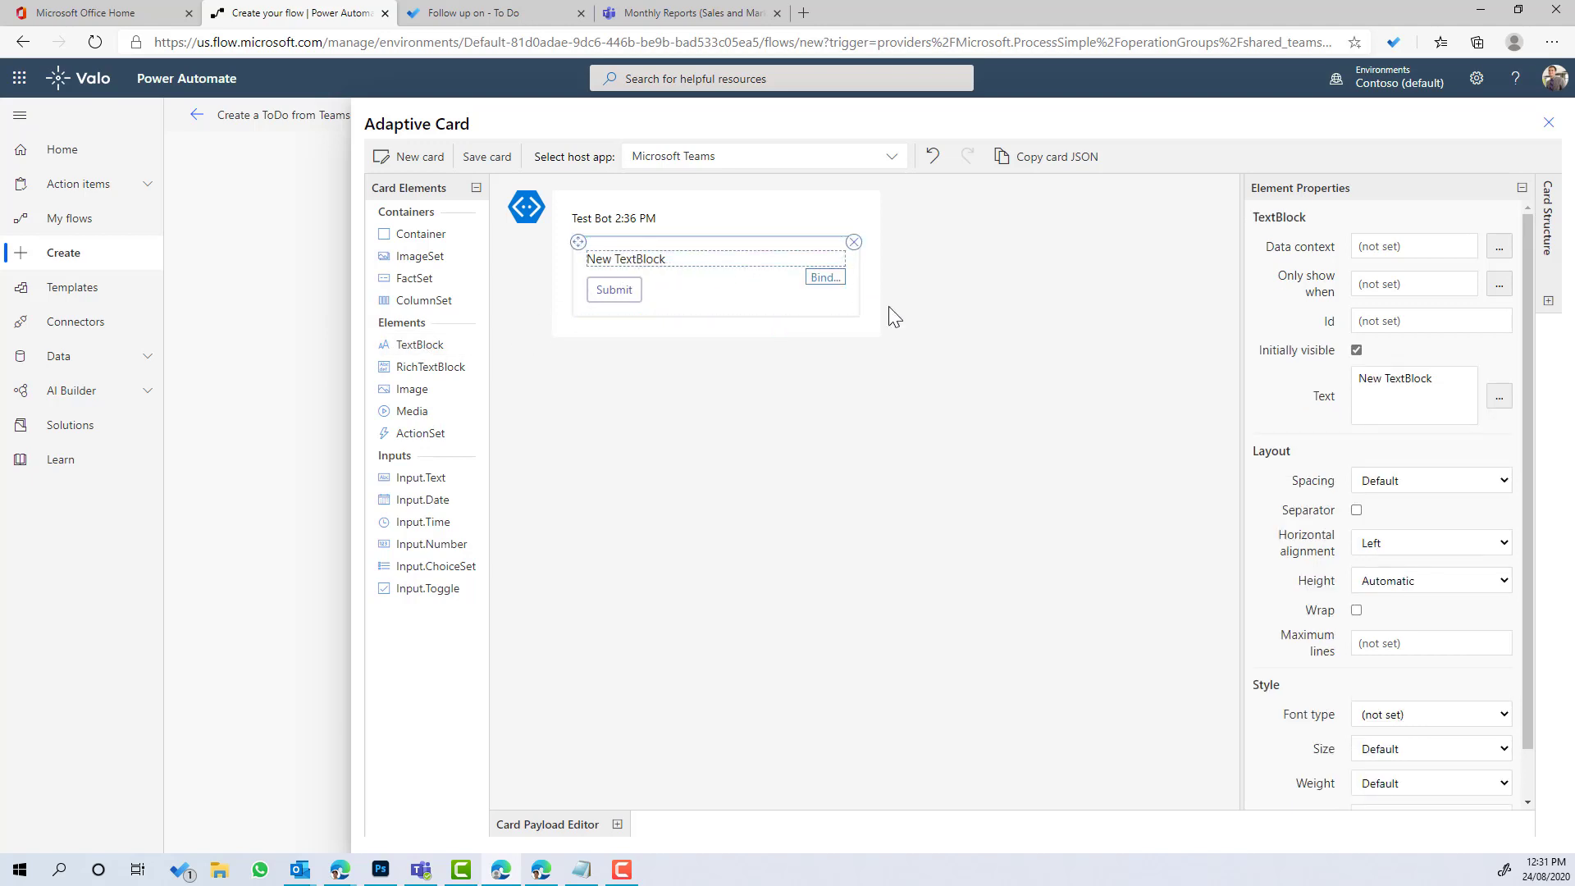
left_click(1432, 382)
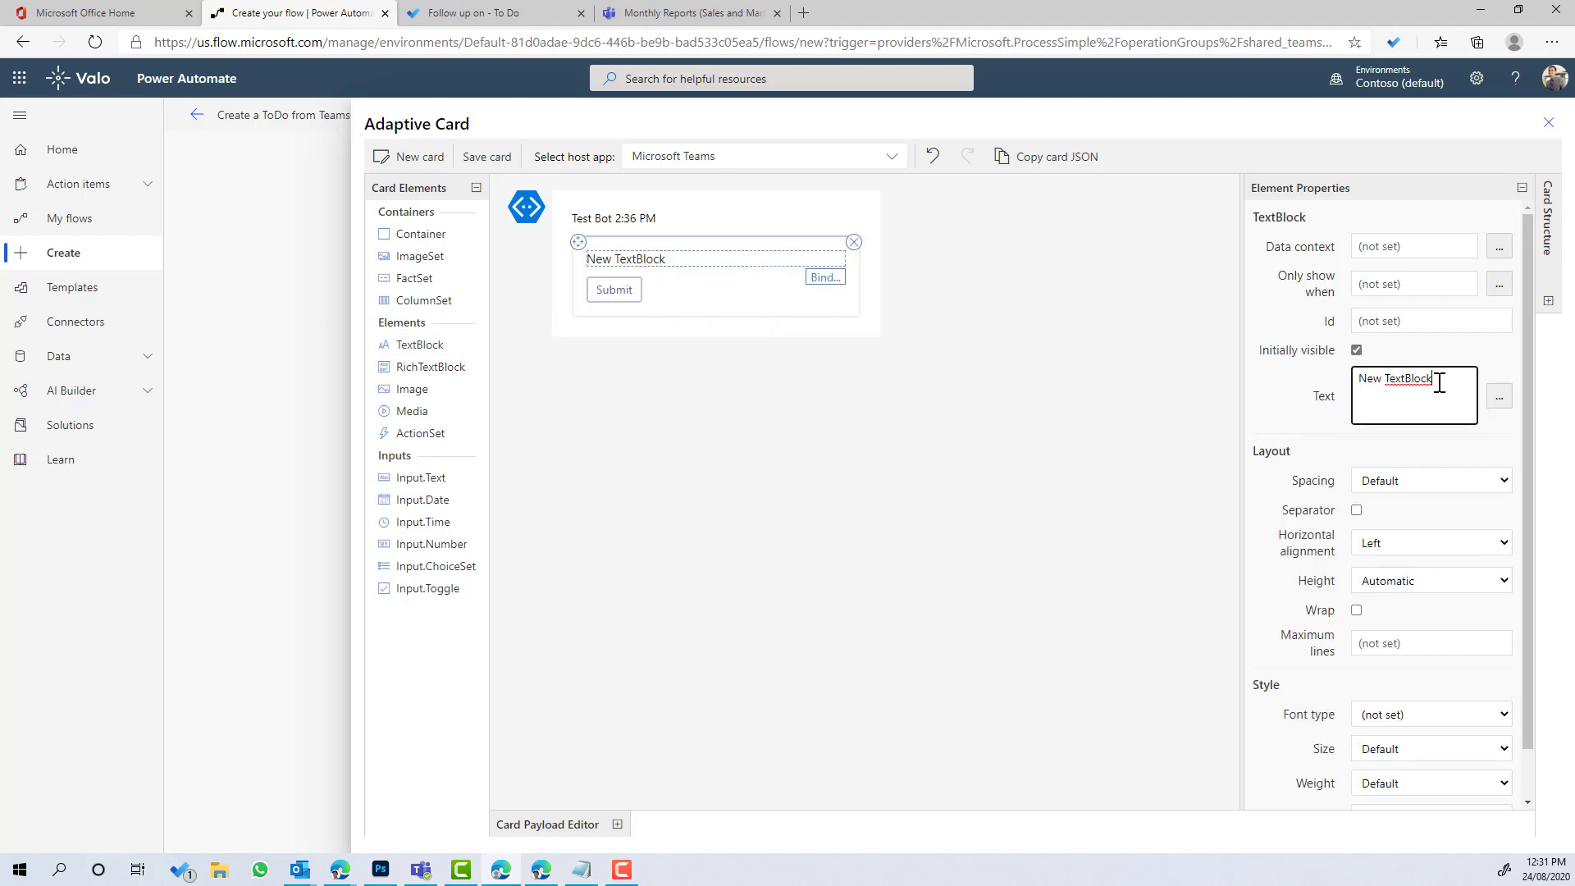
left_click_drag(1443, 381, 1316, 375)
type("Create ")
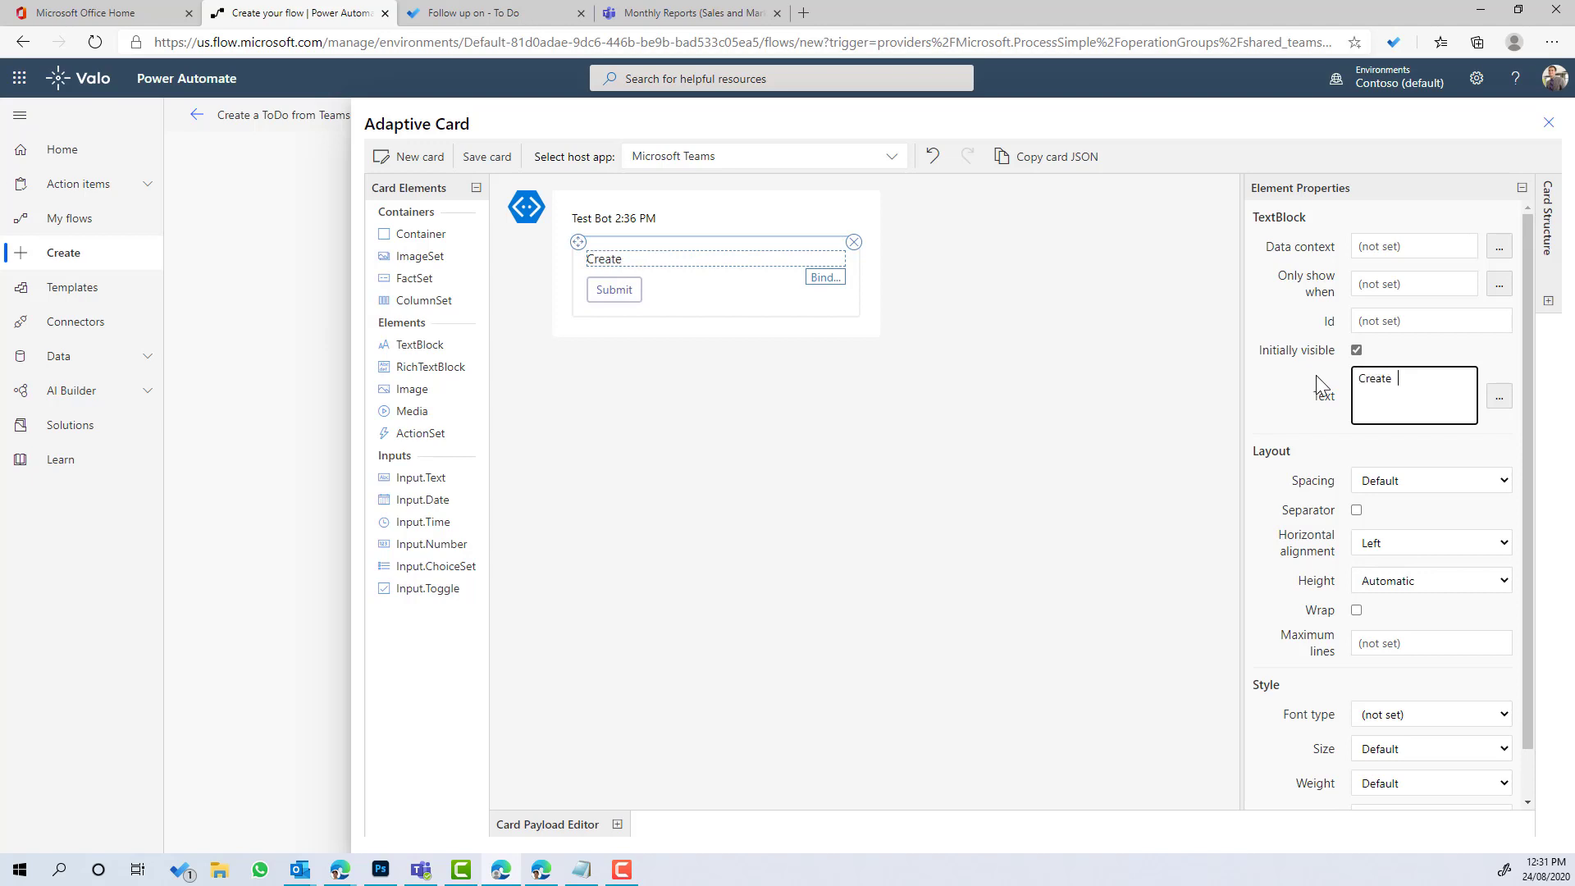
type("a ToDo")
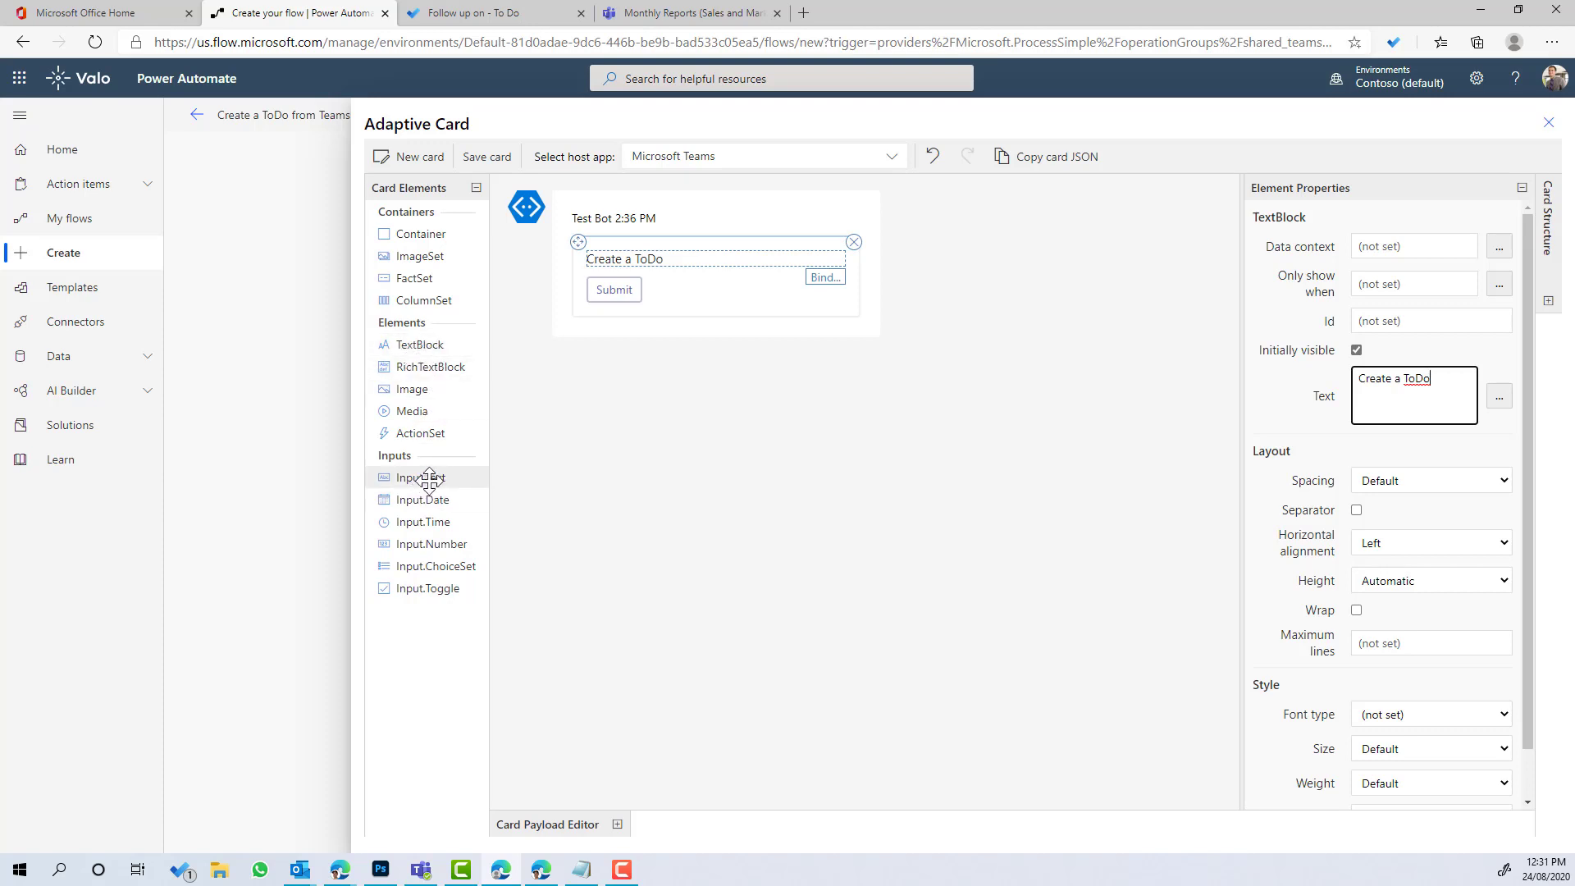
Step: Add a text input below the Create a ToDo heading and a TextBlock above the input reading Enter the Subject
left_click_drag(667, 378, 681, 297)
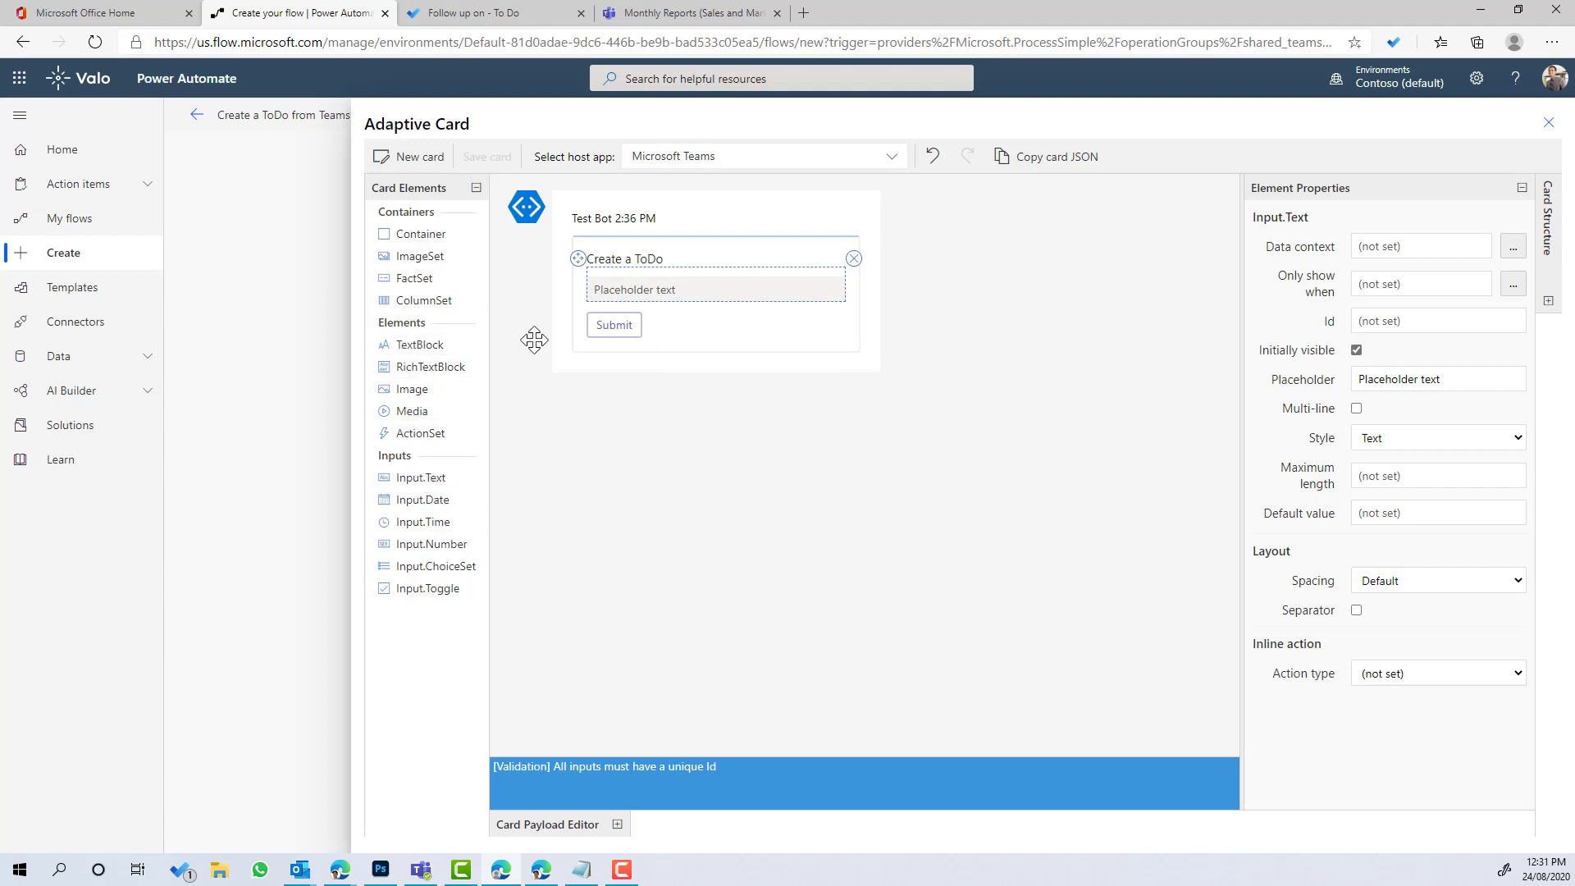
left_click_drag(534, 340, 630, 285)
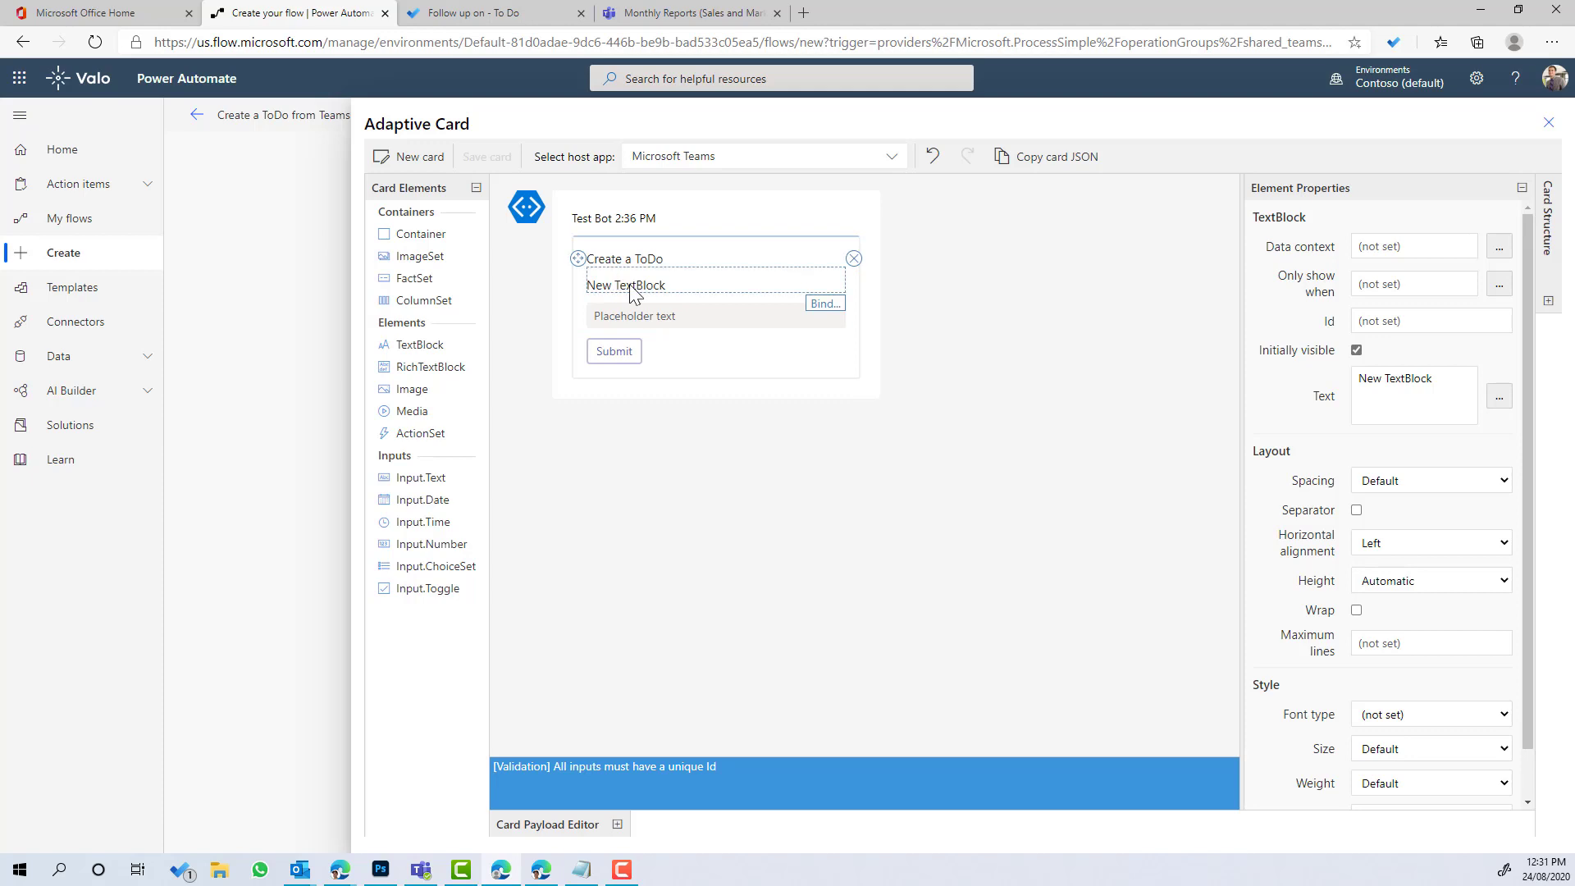
left_click(1449, 402)
key("ctrl+a")
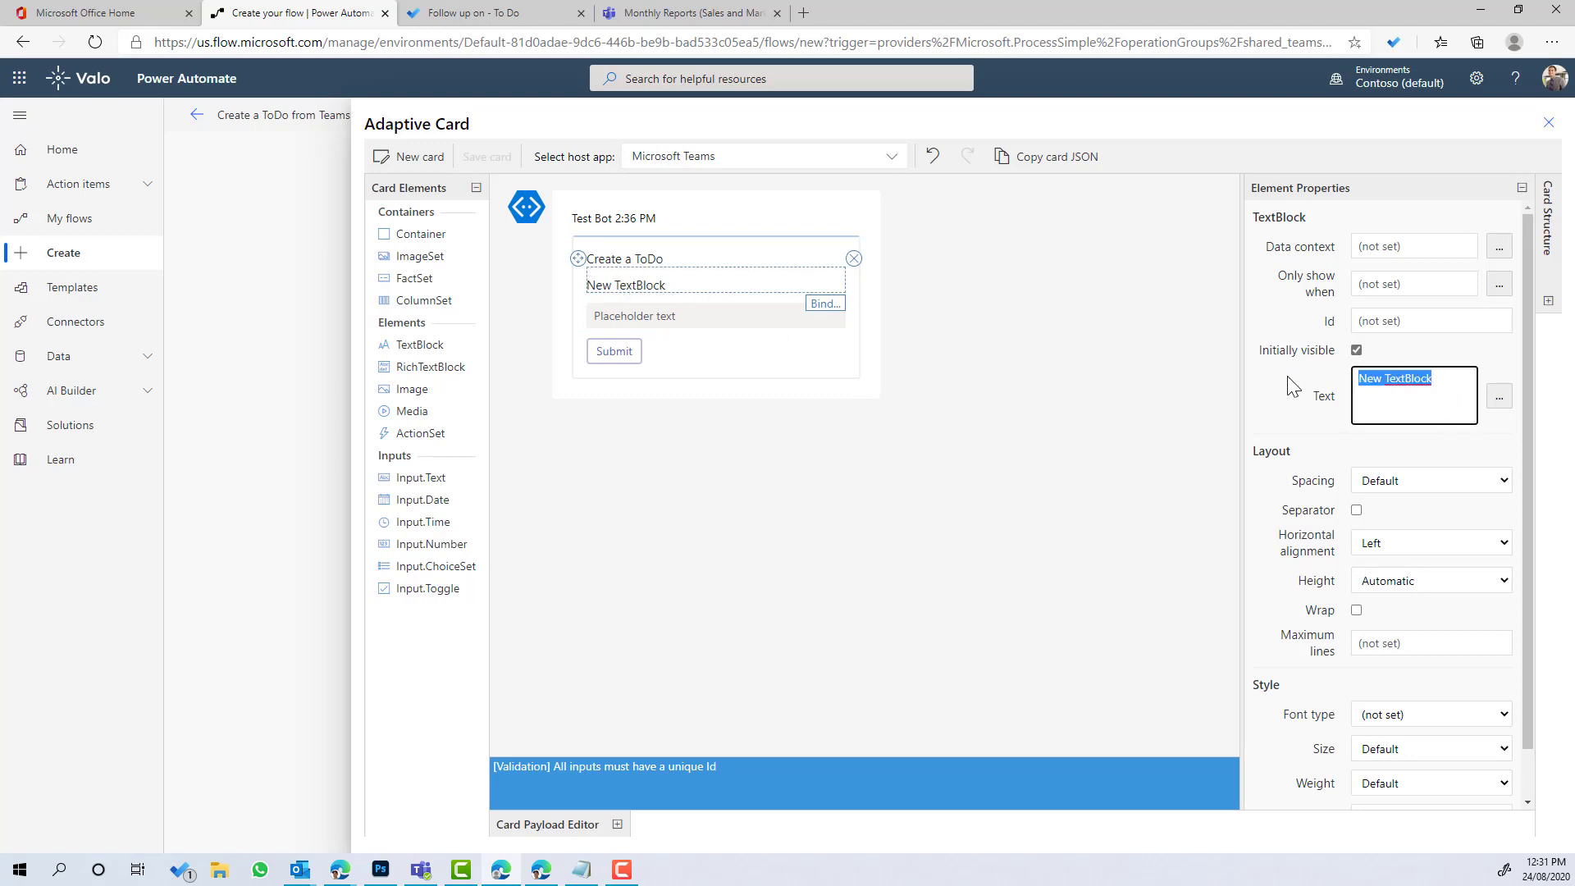
type("Enter the Ti")
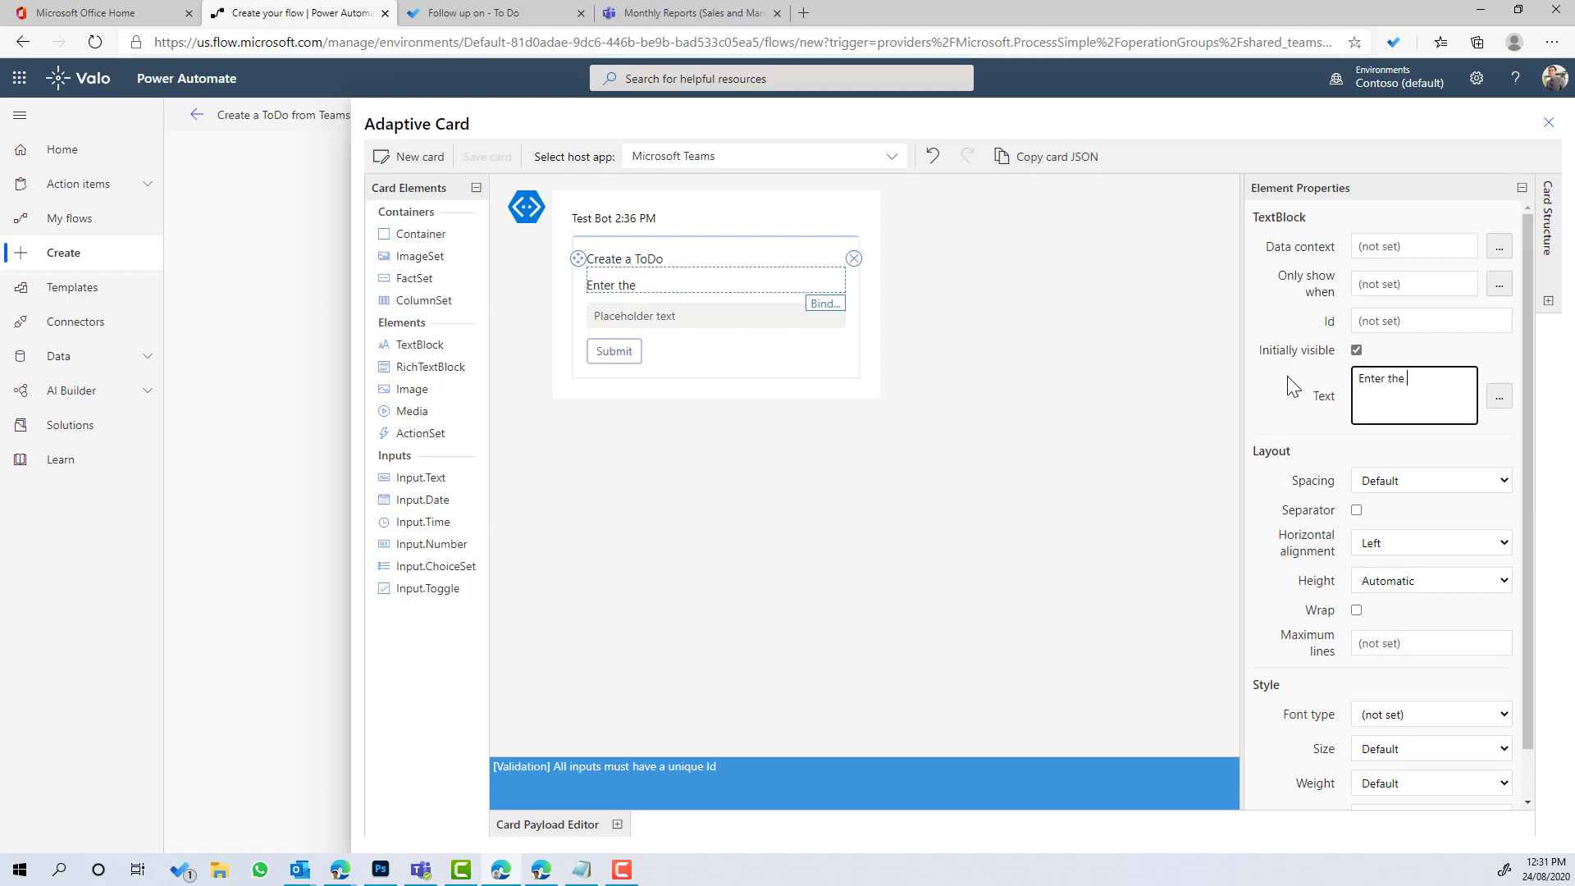
key("BackSpace")
key("BackSpace")
type("Subject")
Step: Set the Id of the text input under Enter the Subject to txtSubject
left_click(712, 313)
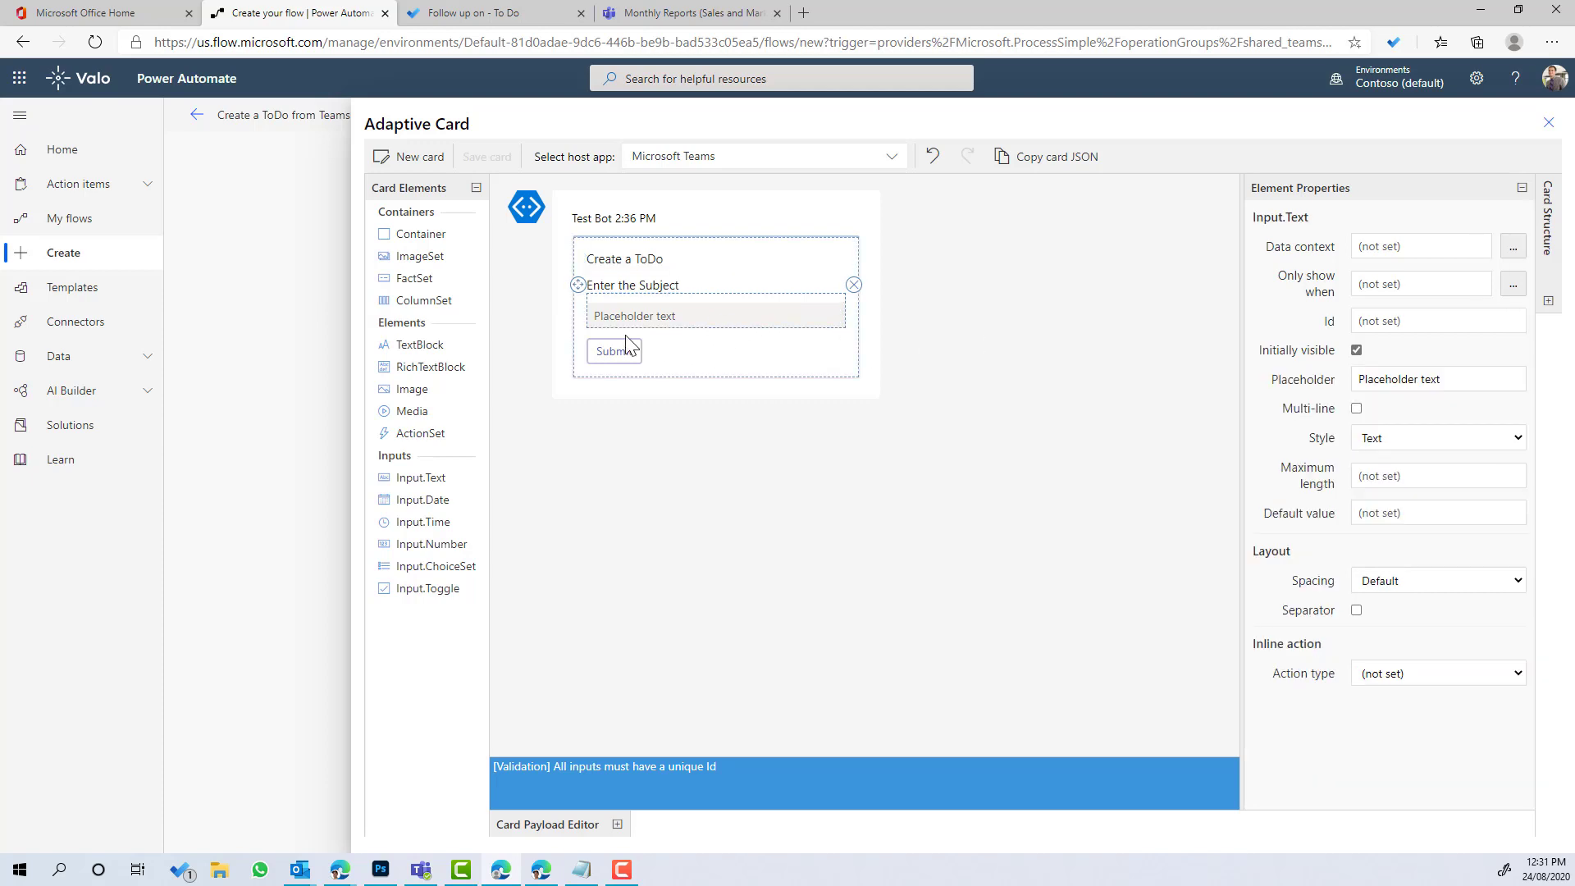
left_click(1411, 323)
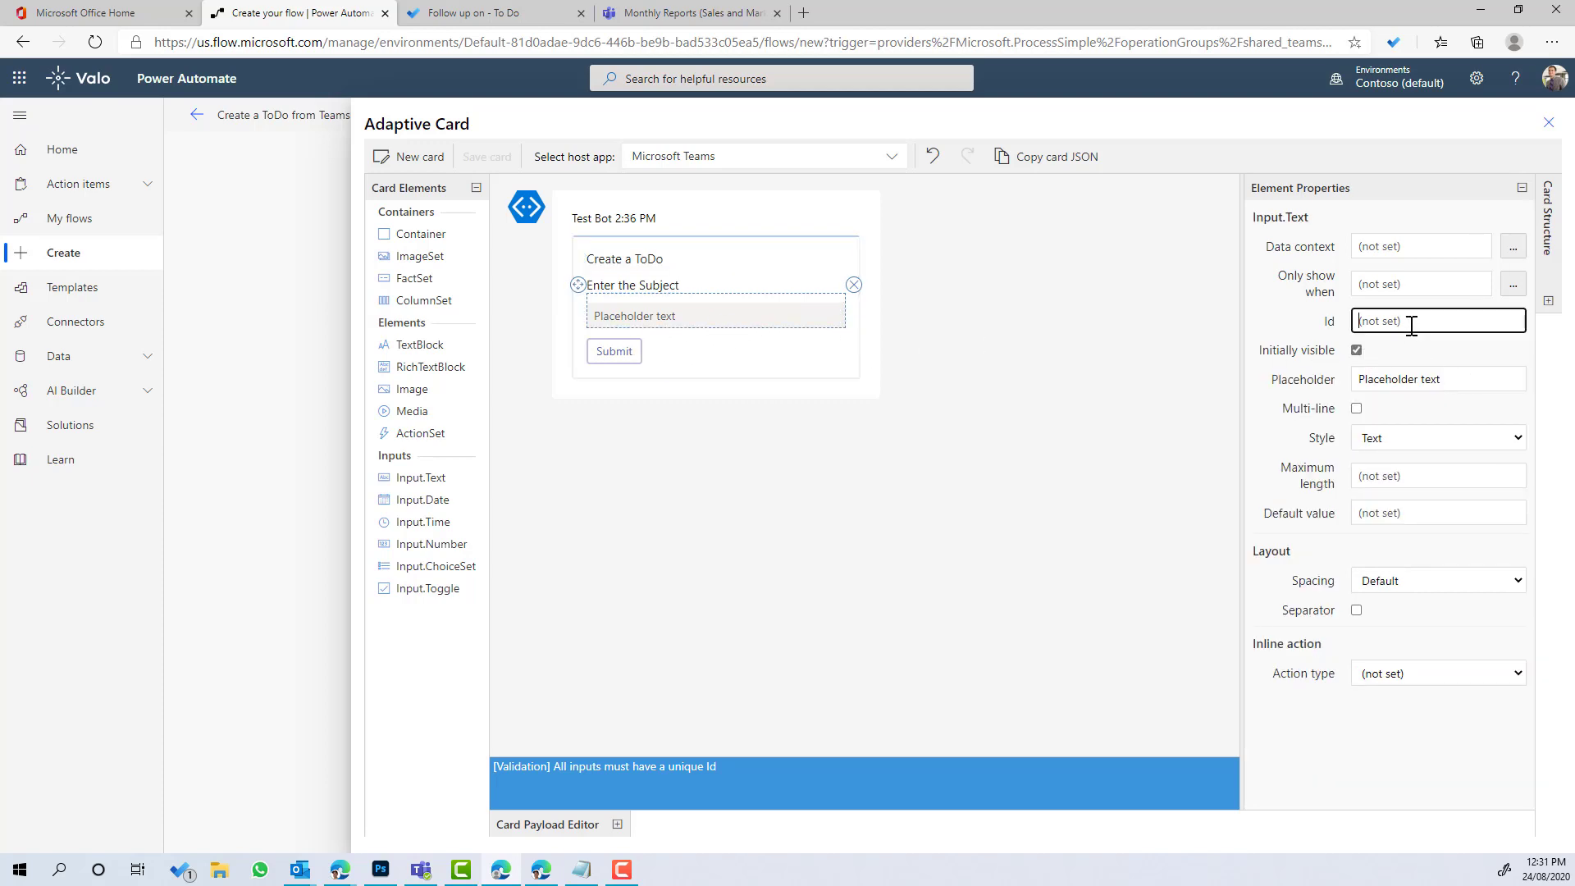
type("txtTitl")
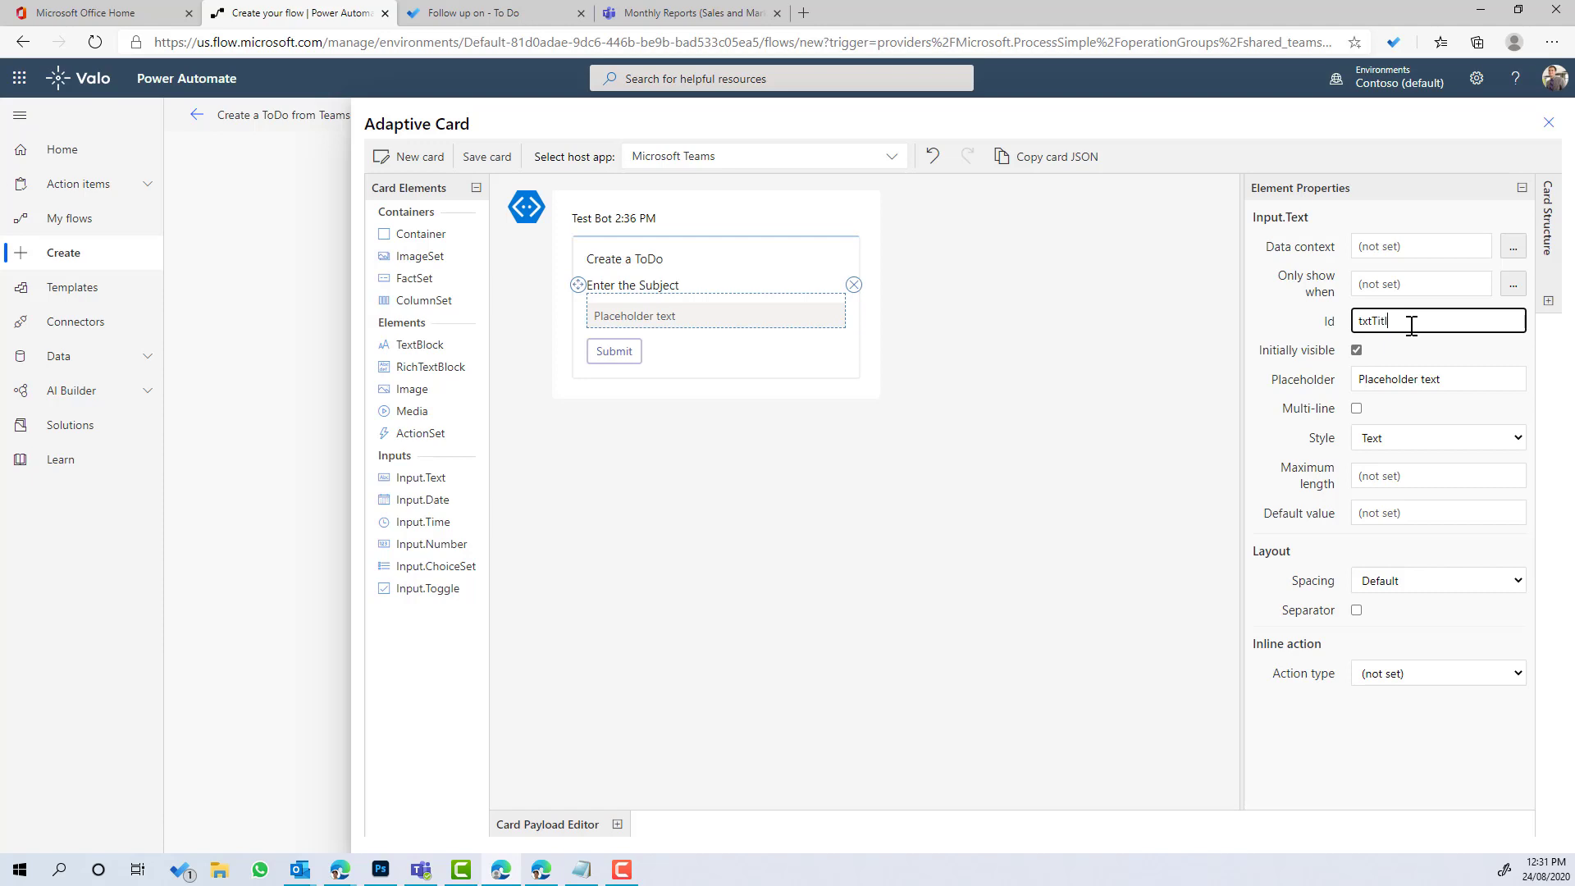
key("BackSpace")
key("BackSpace")
key("BackSpace")
type("Subjec")
left_click(896, 349)
left_click(673, 348)
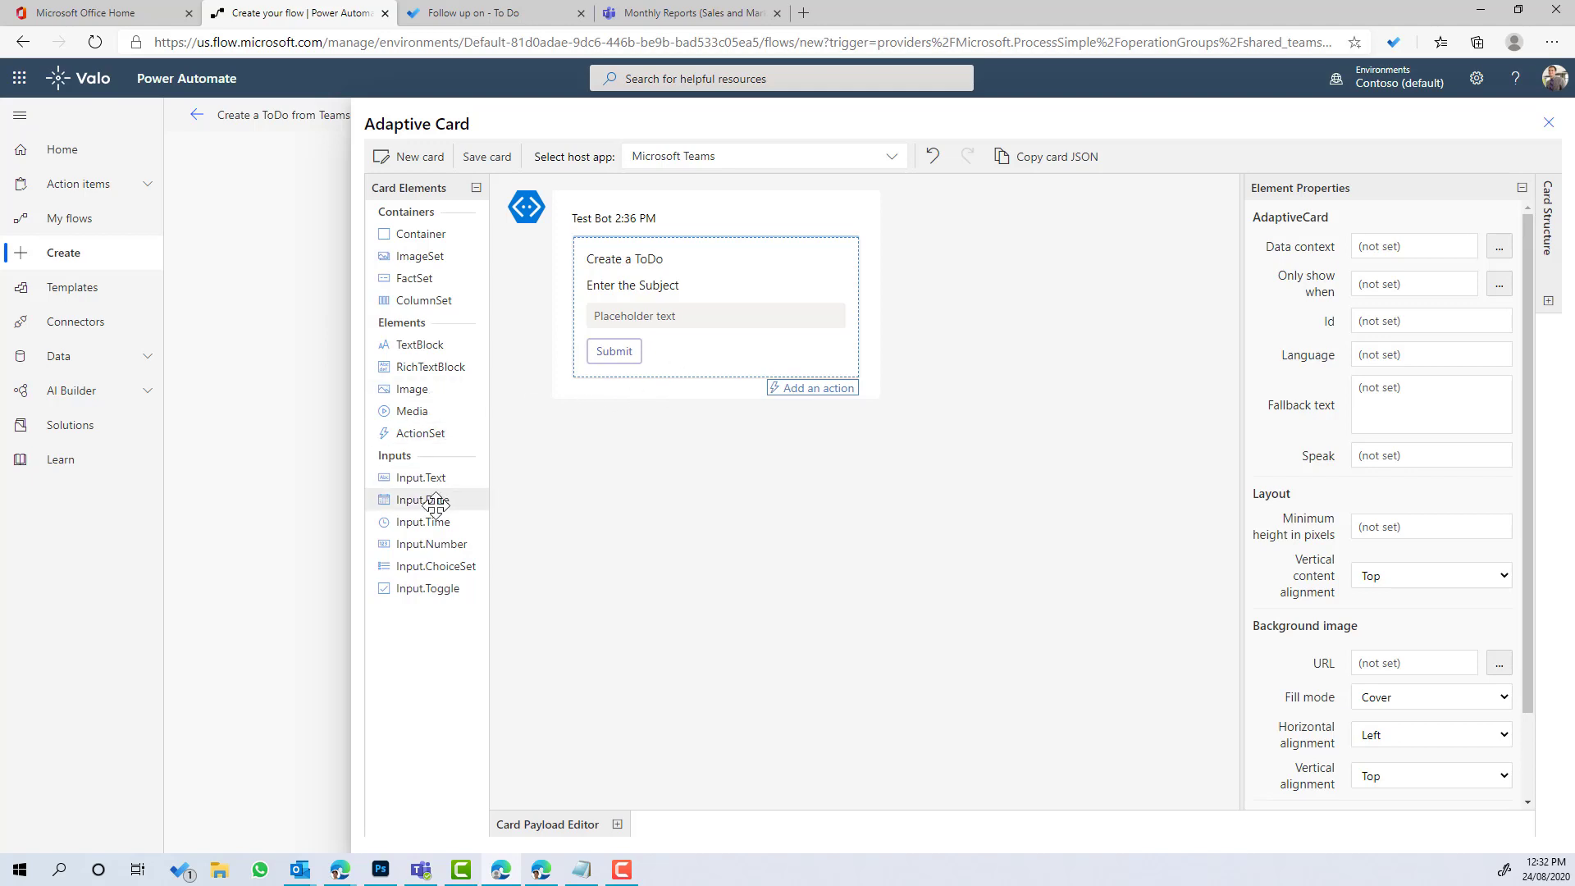
Step: Add a date input between the subject input and Submit, with a new TextBlock directly above it
left_click_drag(666, 389, 666, 353)
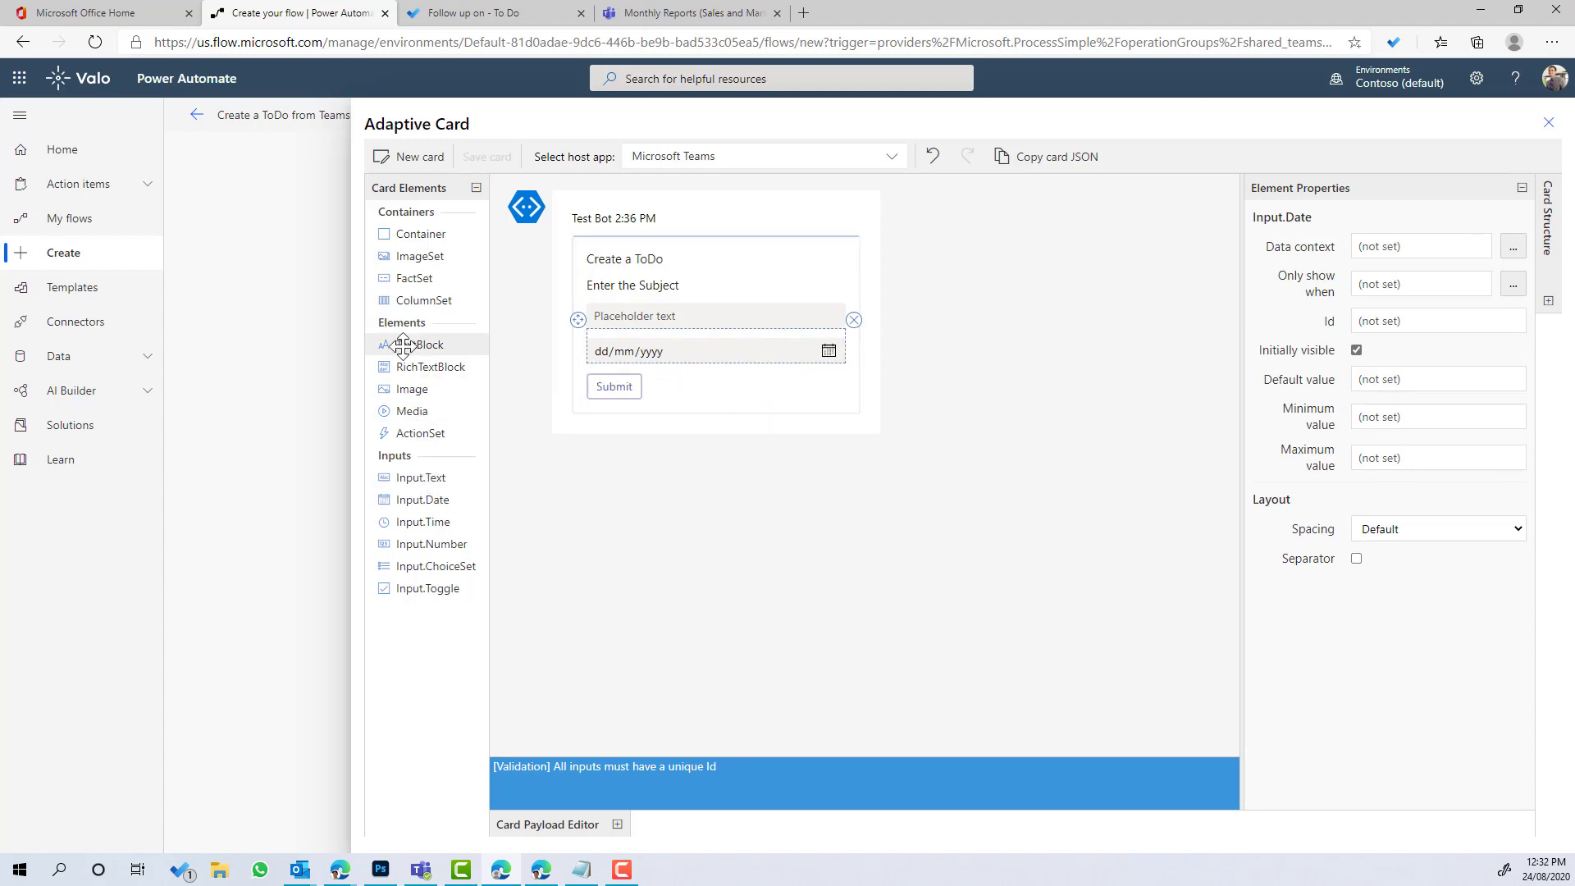
left_click_drag(403, 345, 598, 342)
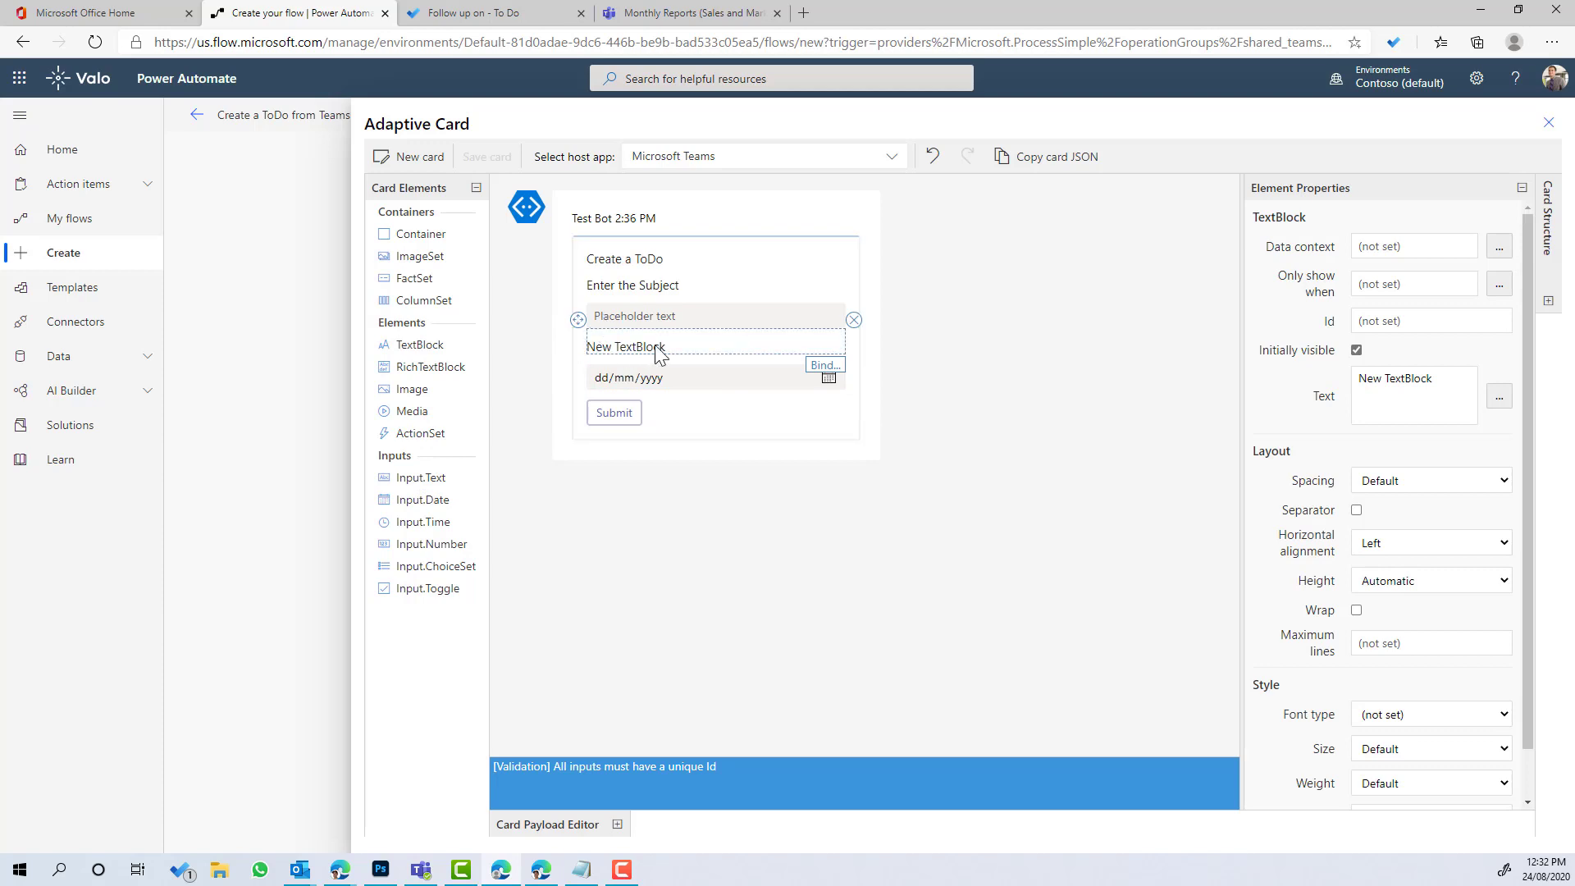
Step: Switch to To Do, add a task named ddd to the Follow up on list and open its details
left_click(424, 18)
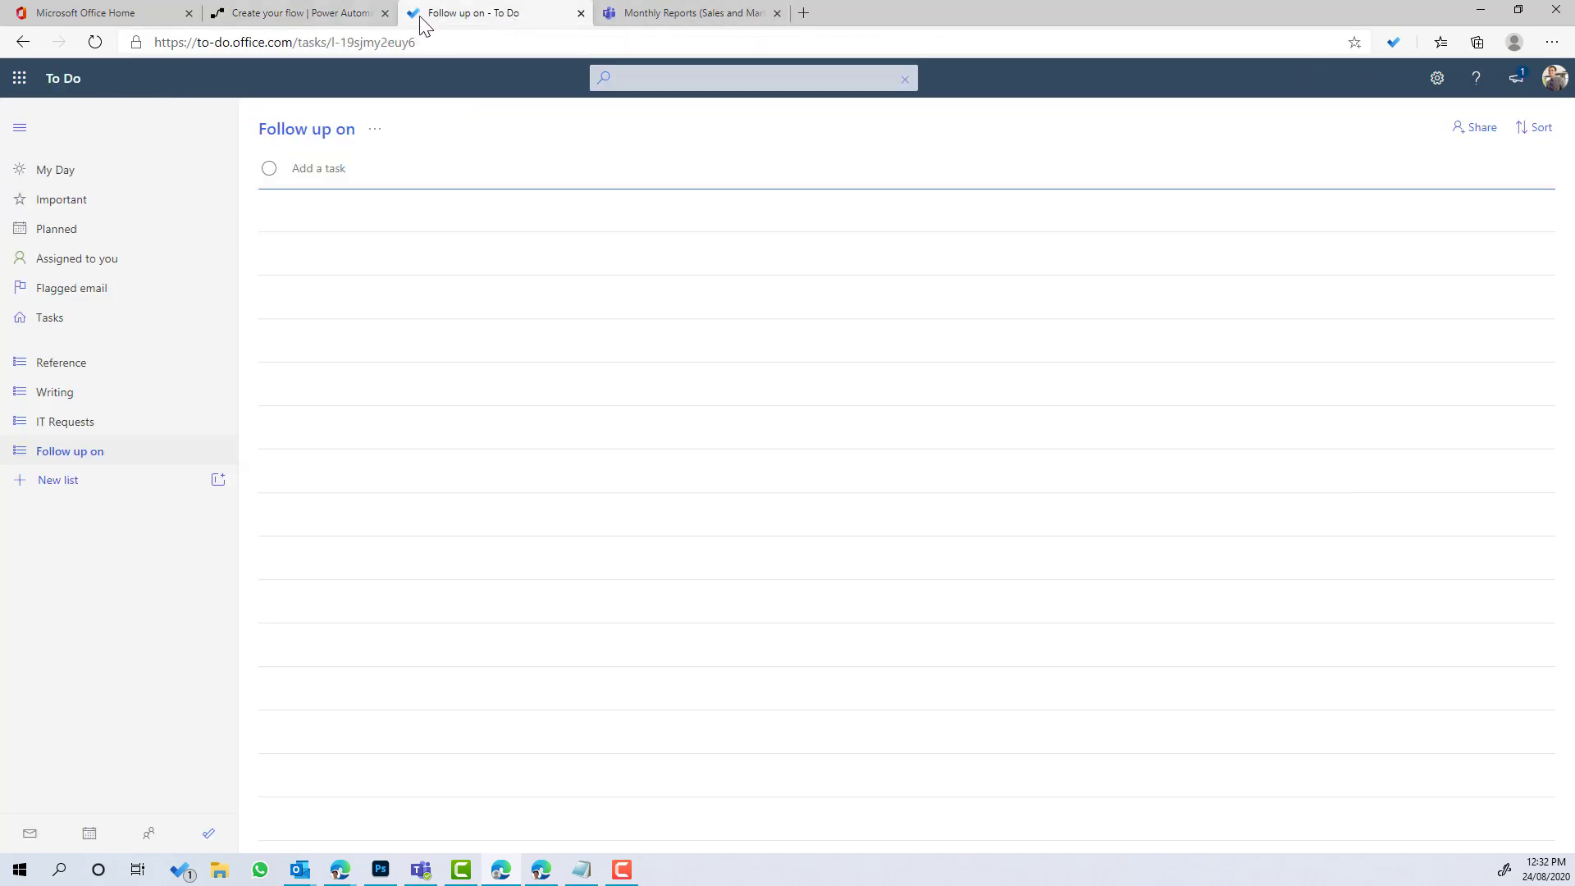
left_click(293, 14)
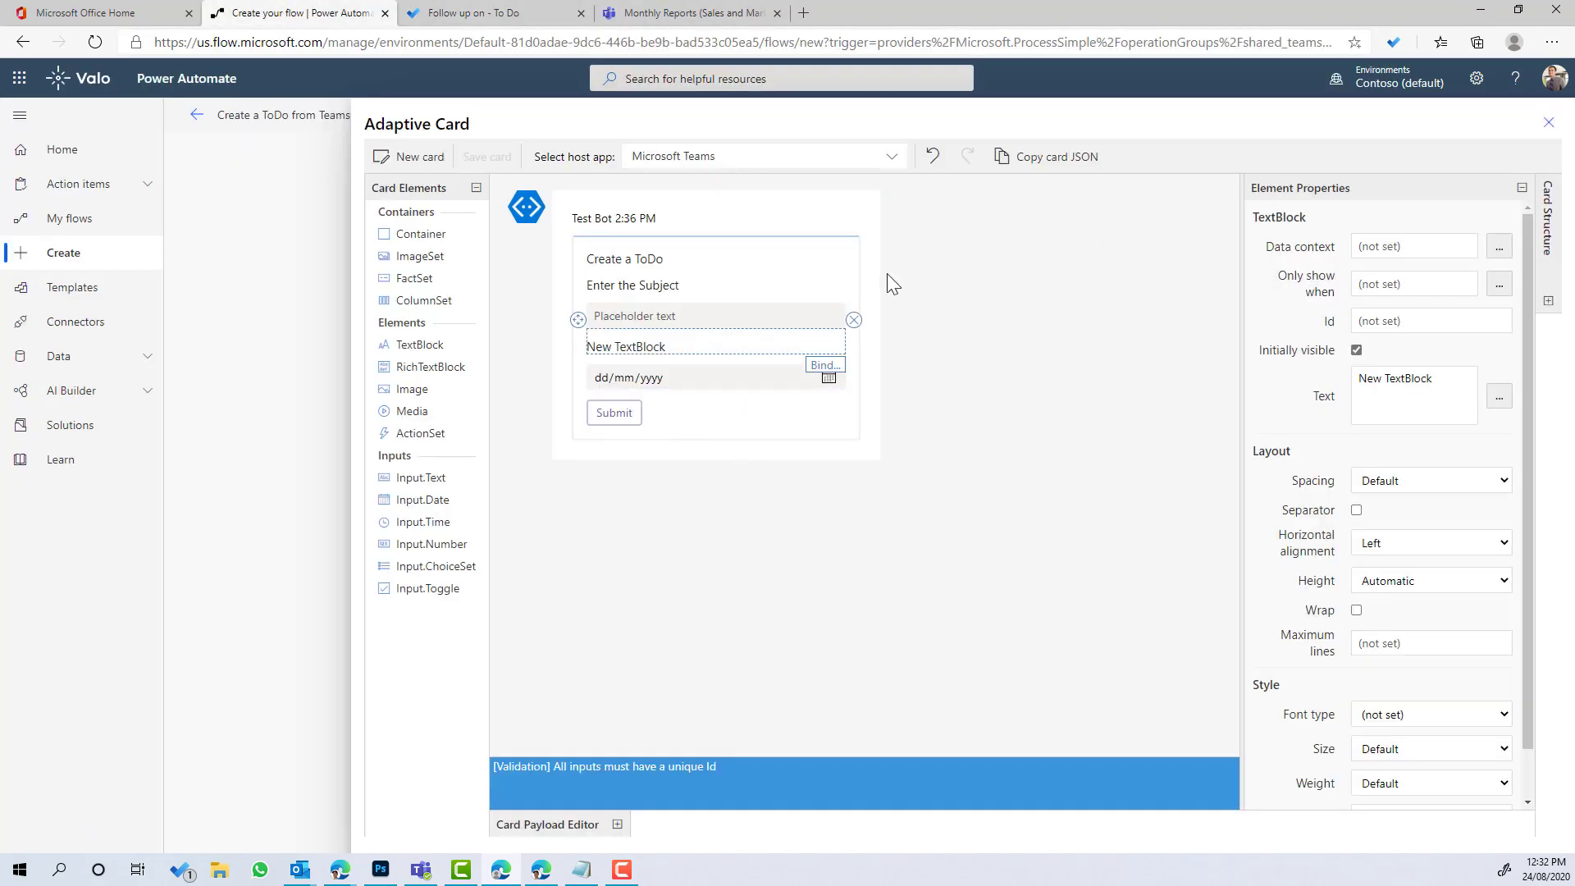
left_click(490, 17)
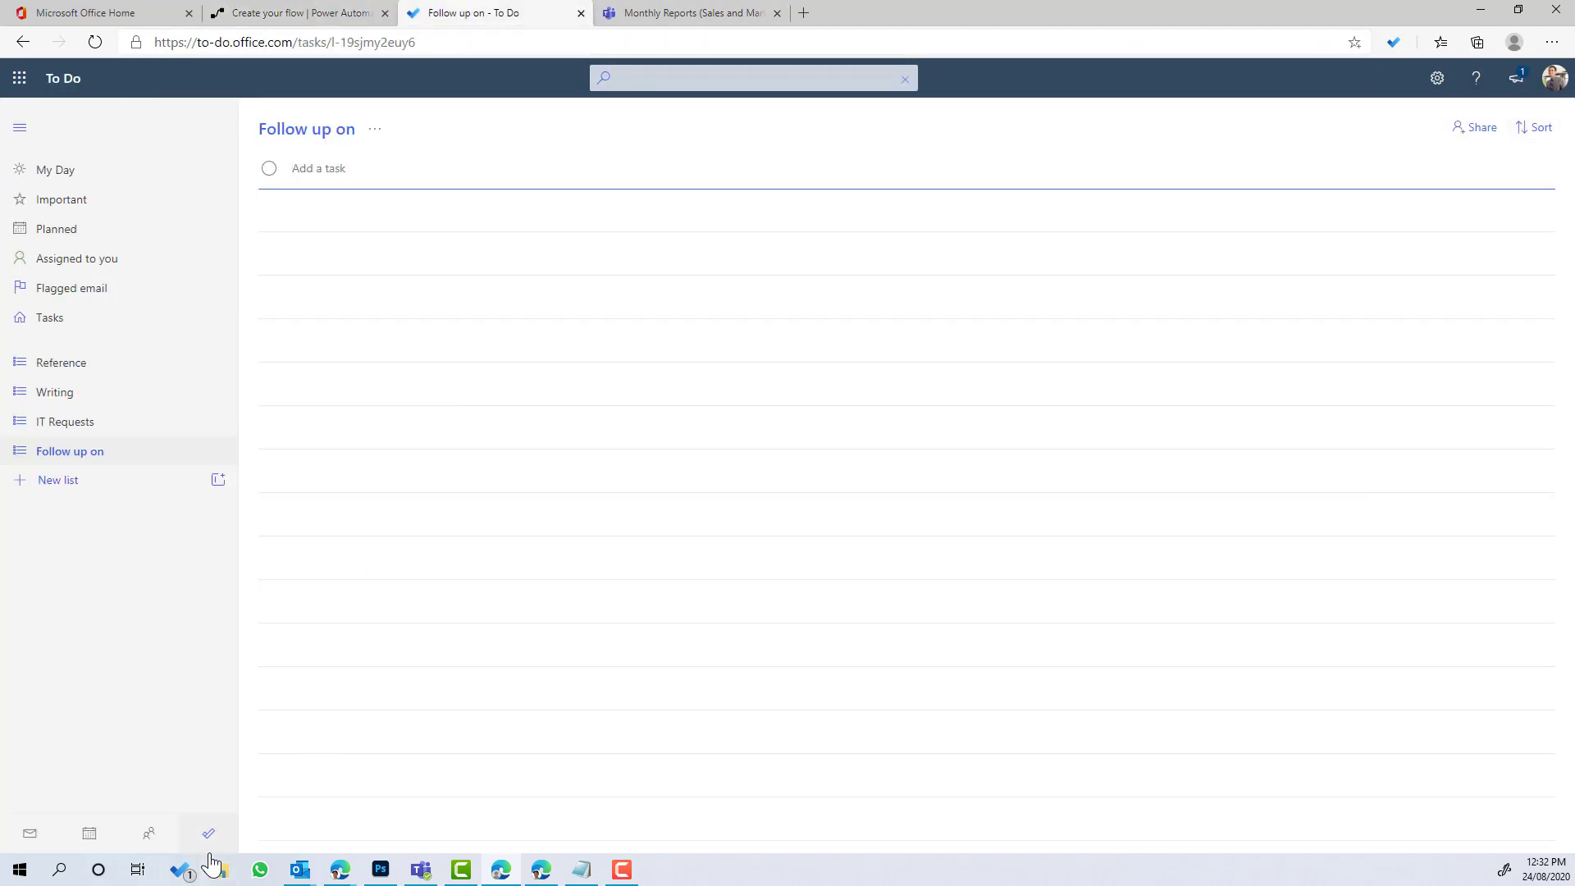
left_click(367, 157)
type("ddd")
key("Return")
left_click(328, 215)
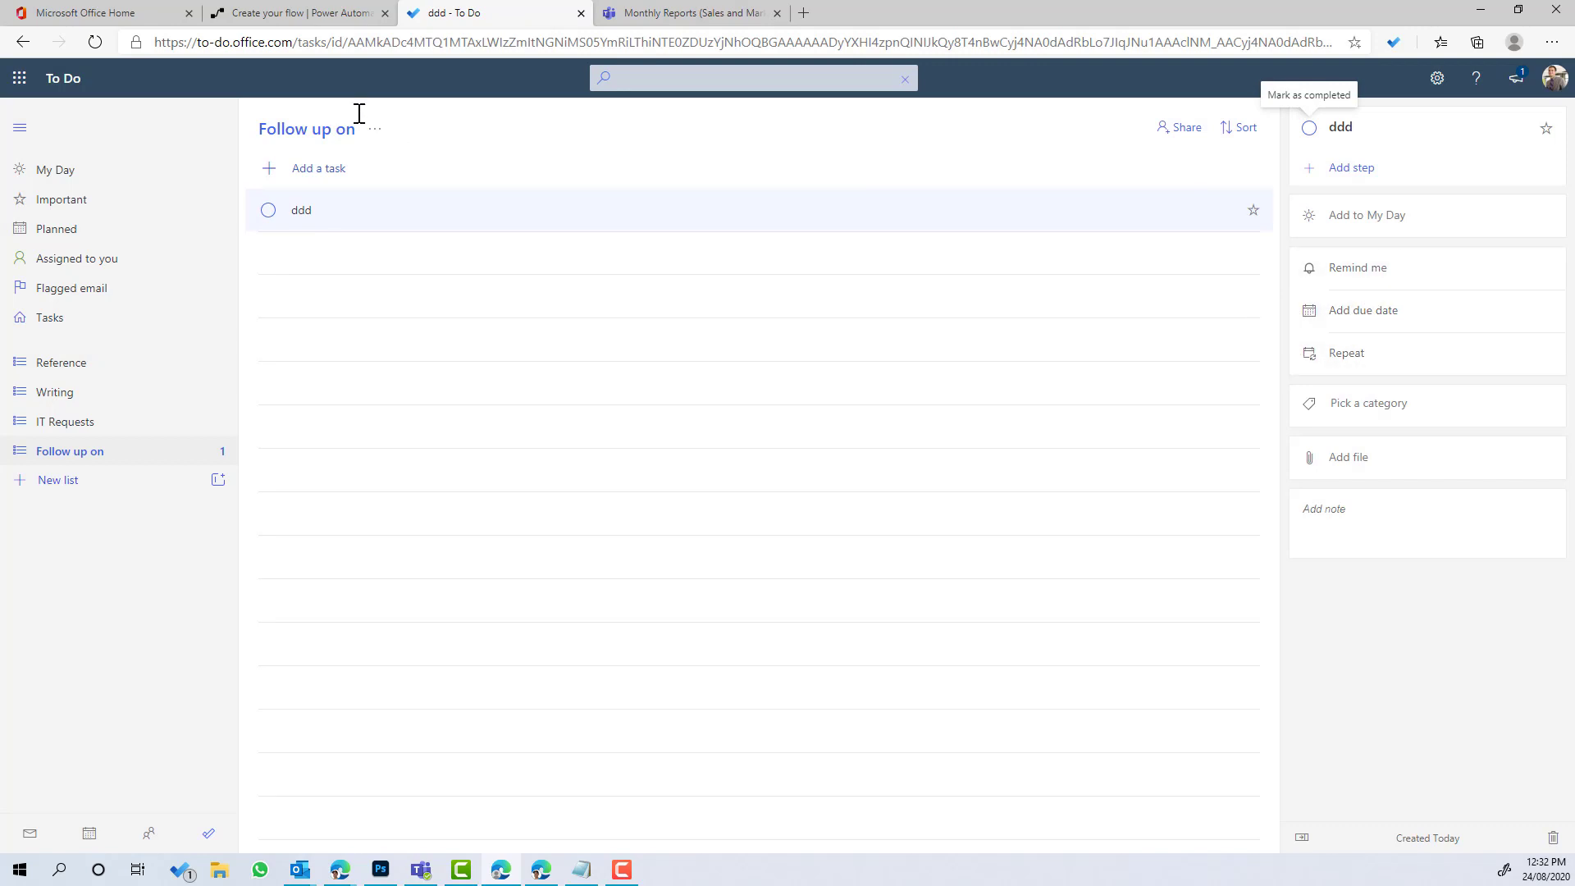
Step: Delete the ddd task from the Follow up on list and return to the adaptive card in Power Automate
right_click(353, 223)
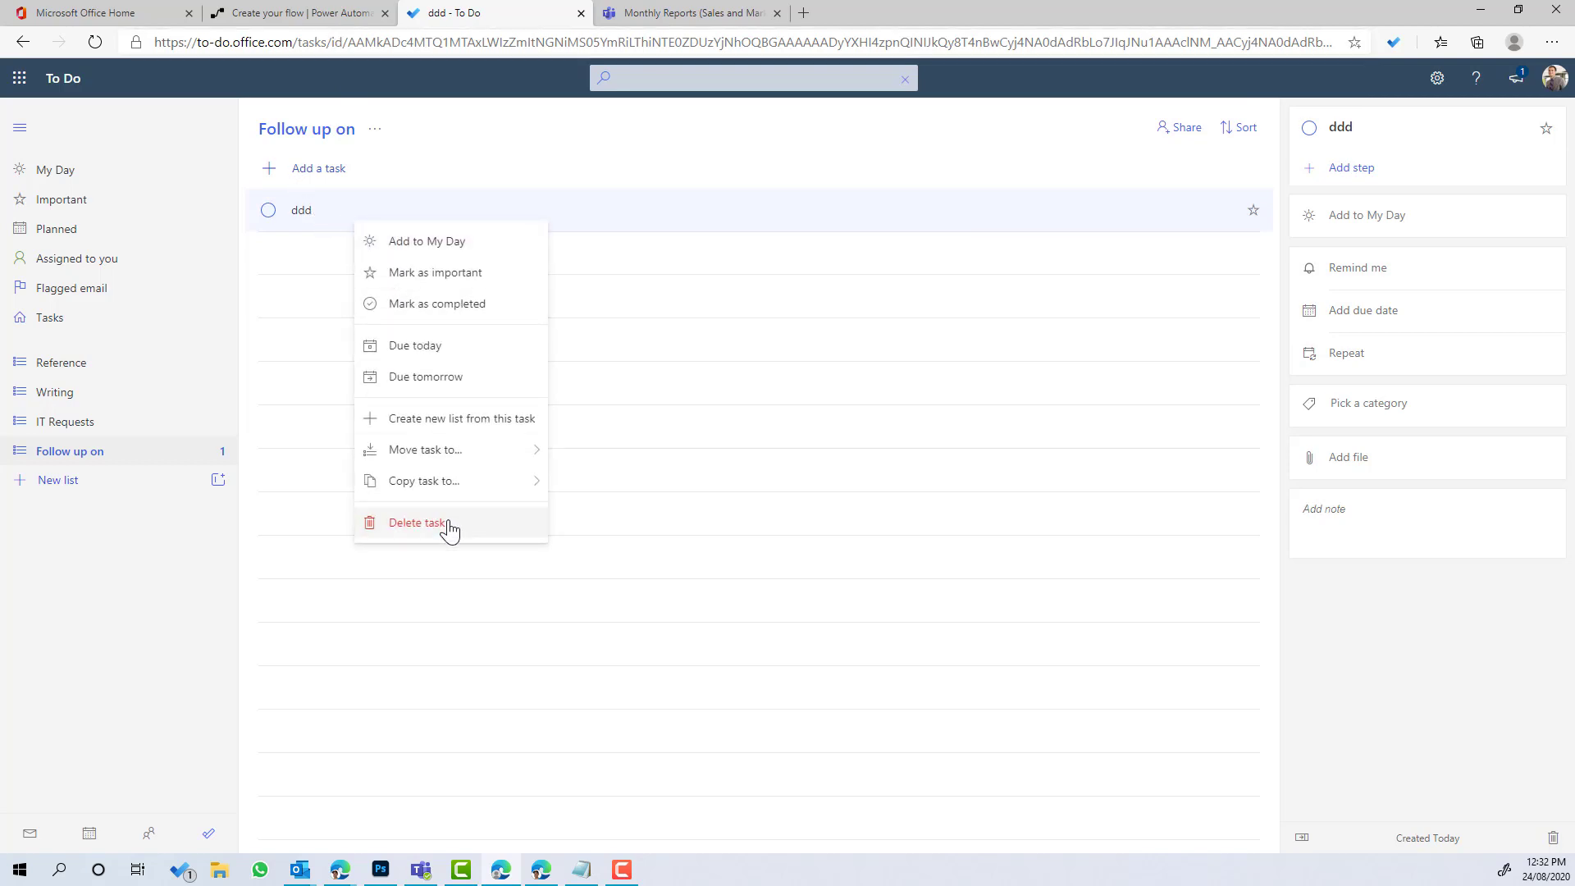
left_click(402, 523)
left_click(849, 492)
left_click(381, 14)
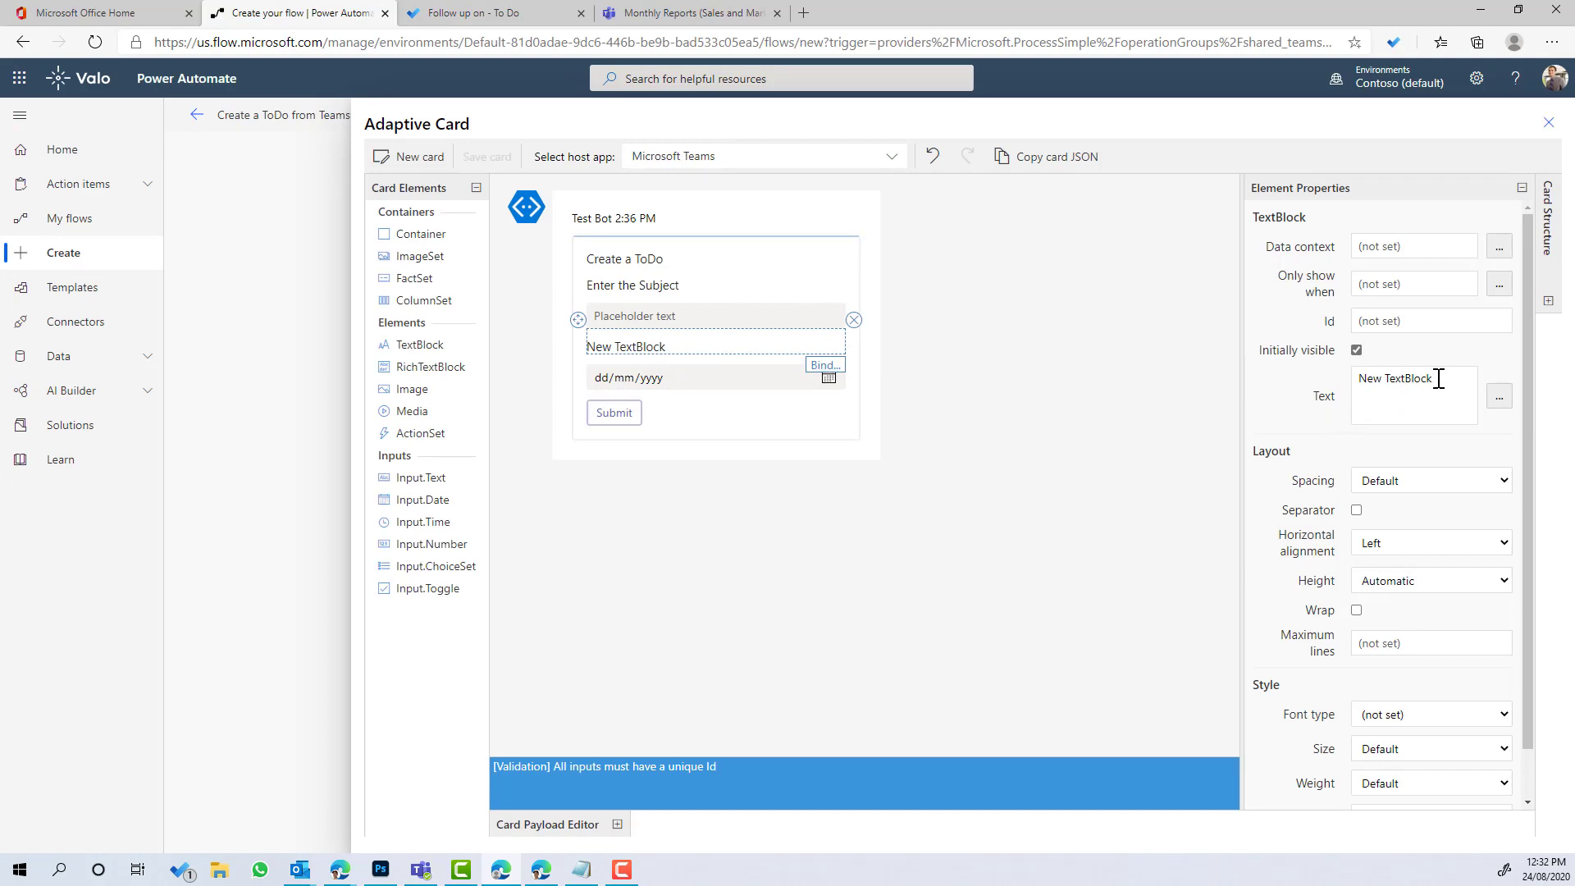
Step: Set the TextBlock above the date input to Due Date, give the date input the Id DueDate and save the card
left_click_drag(1438, 378, 1298, 379)
type("Due Date")
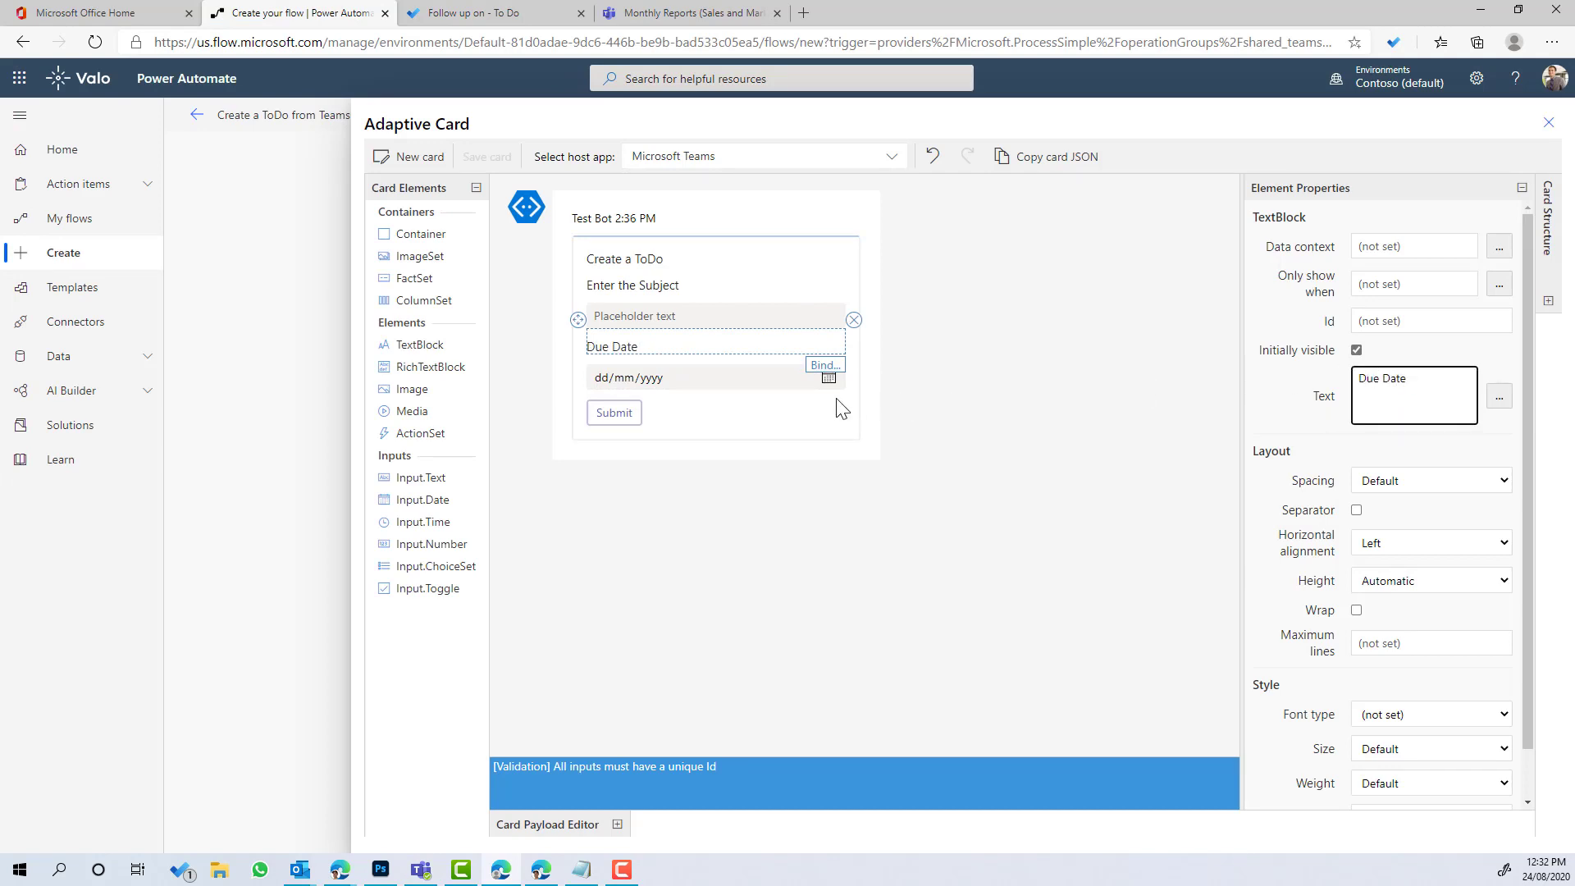
left_click(755, 386)
left_click(1413, 323)
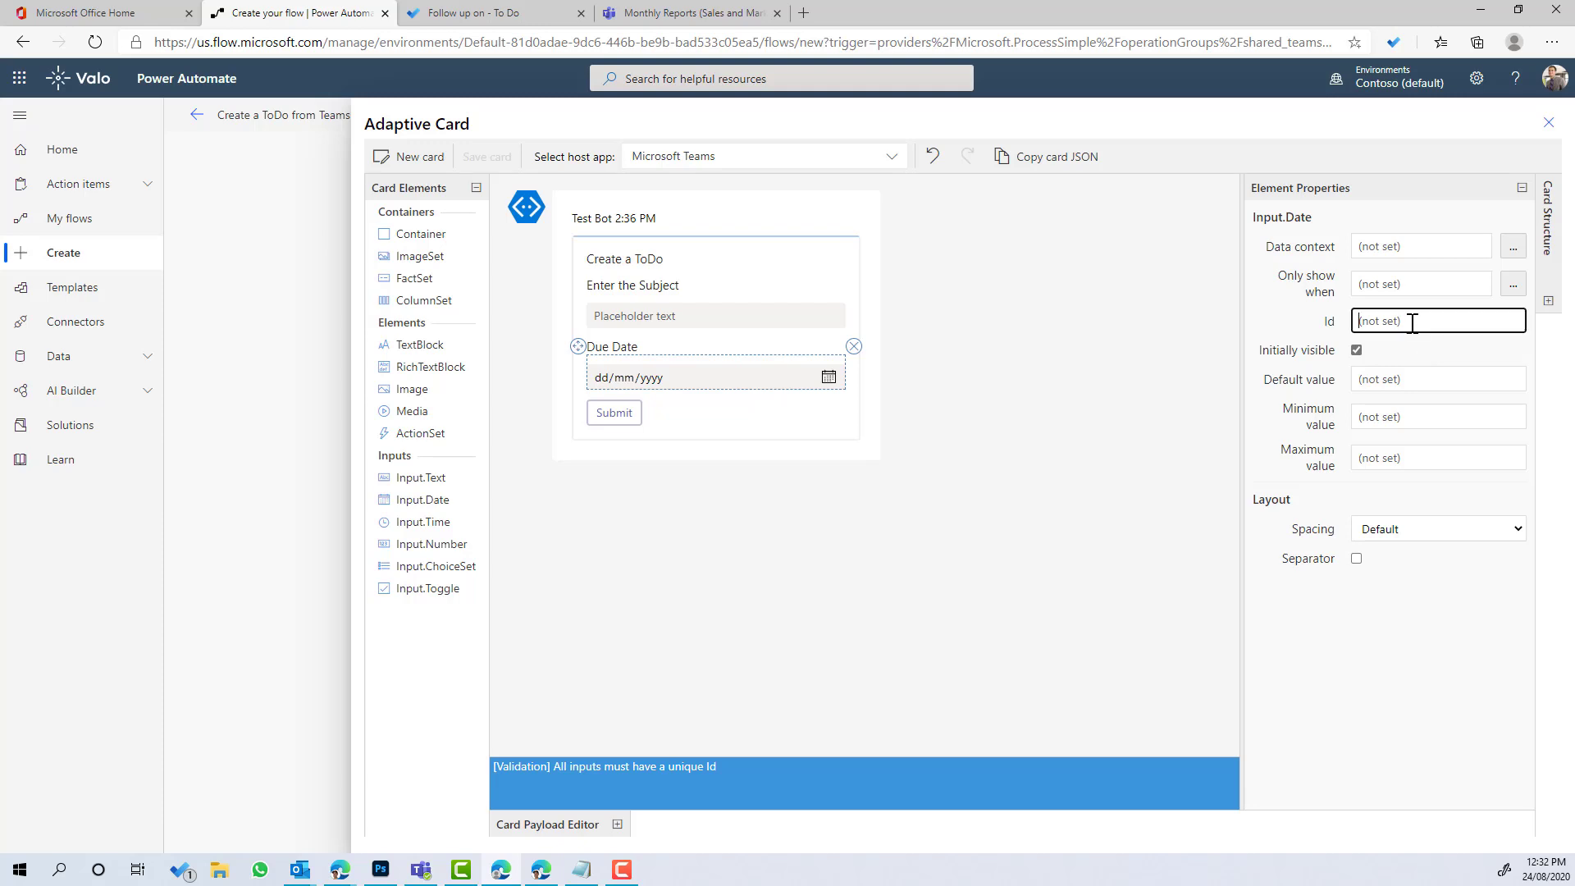
type("DueDate")
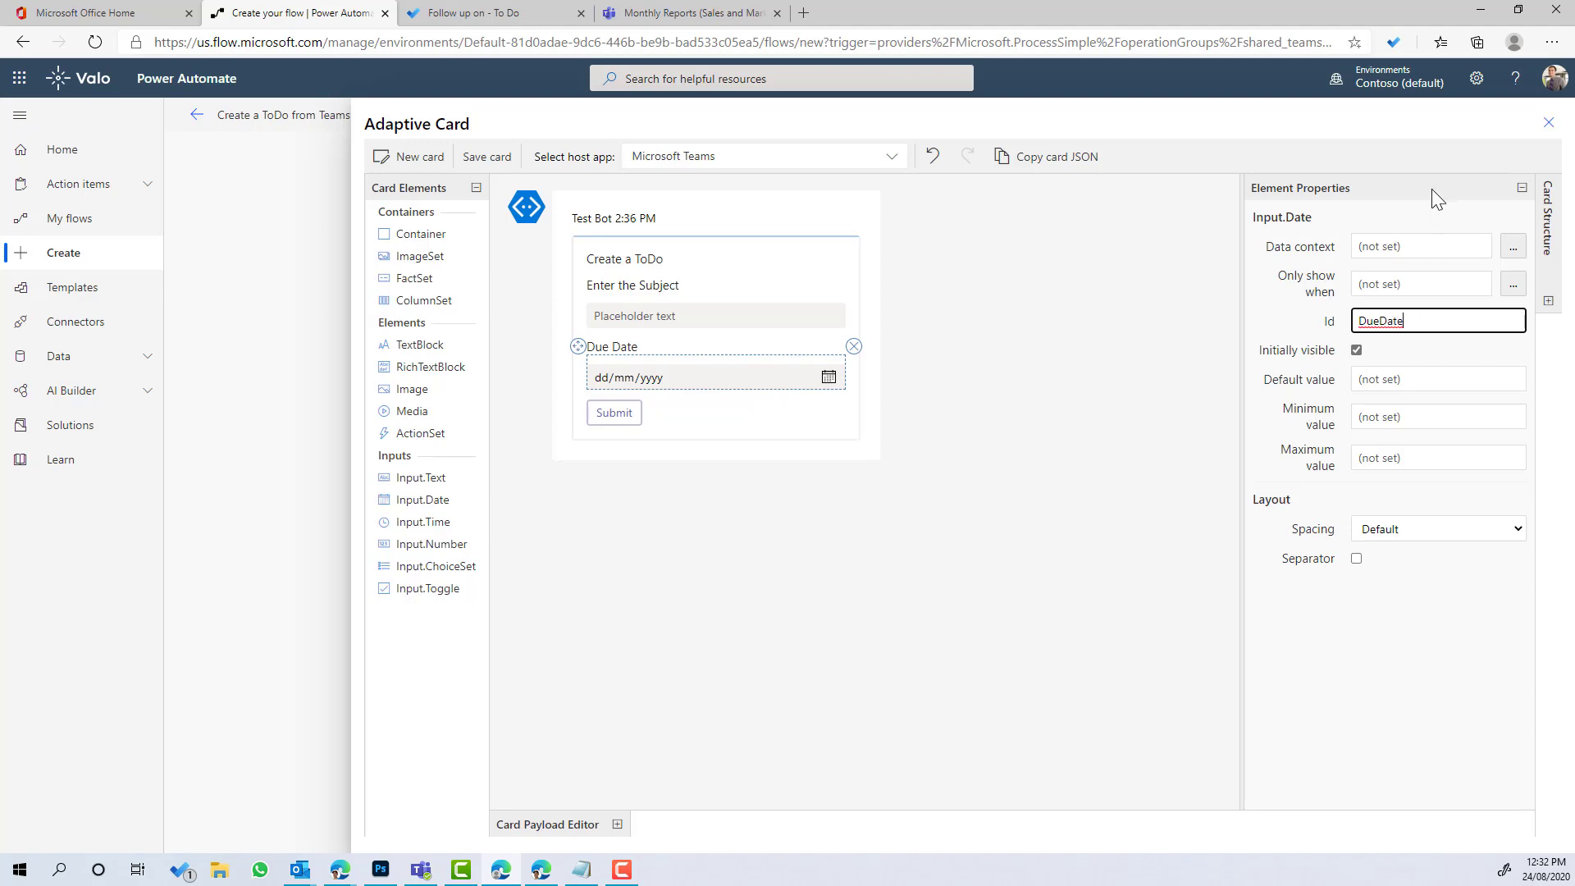
left_click(487, 157)
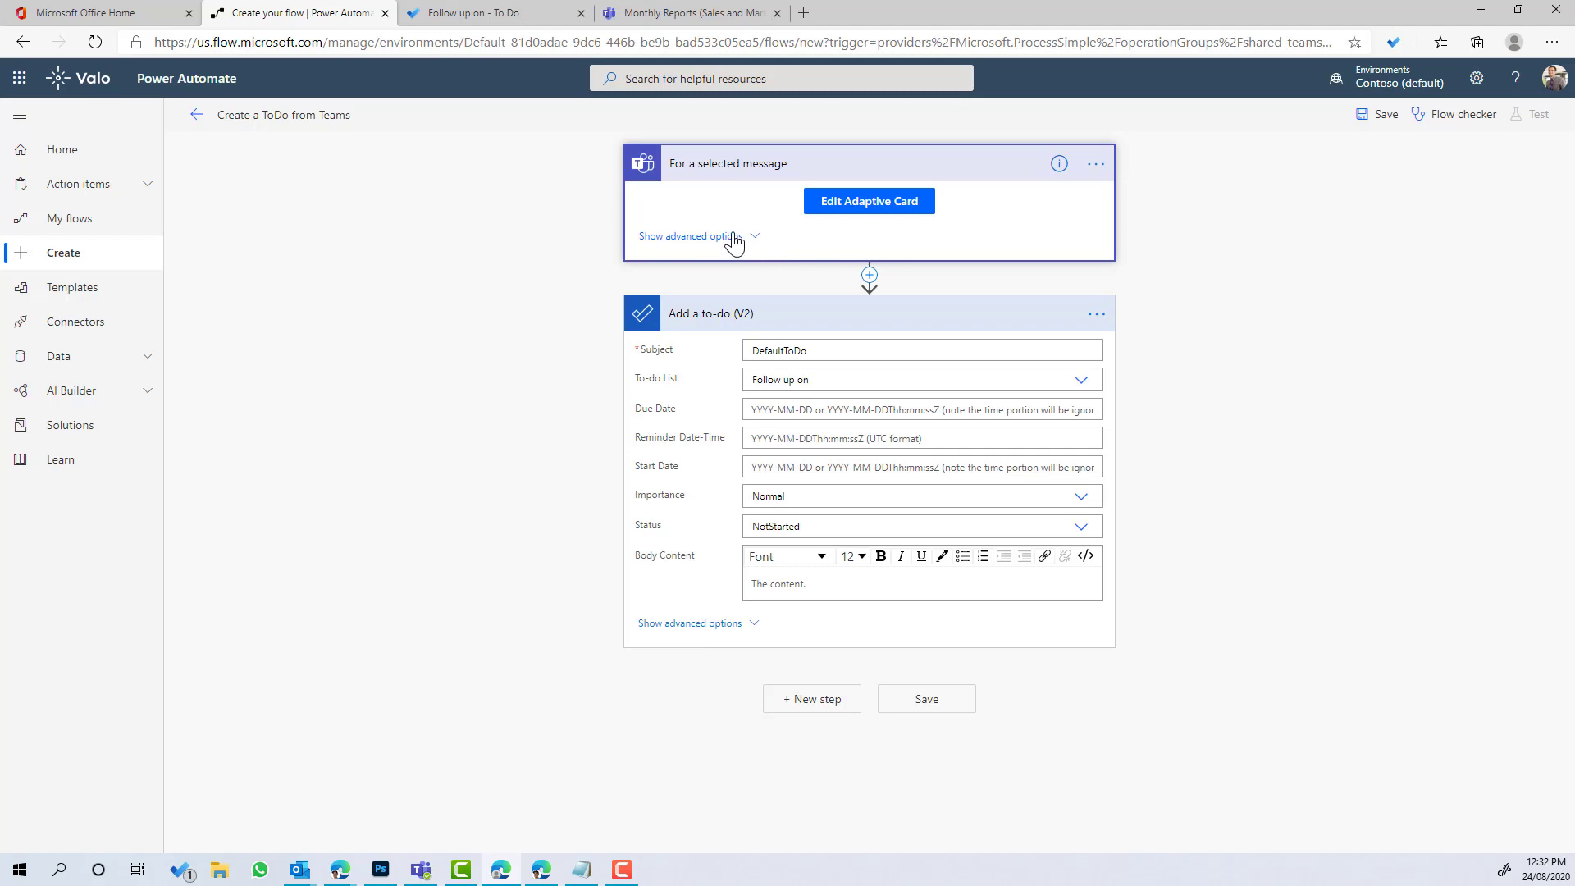
Step: Replace the Subject of the Add a to-do (V2) action with the txtSubject dynamic value
left_click(829, 352)
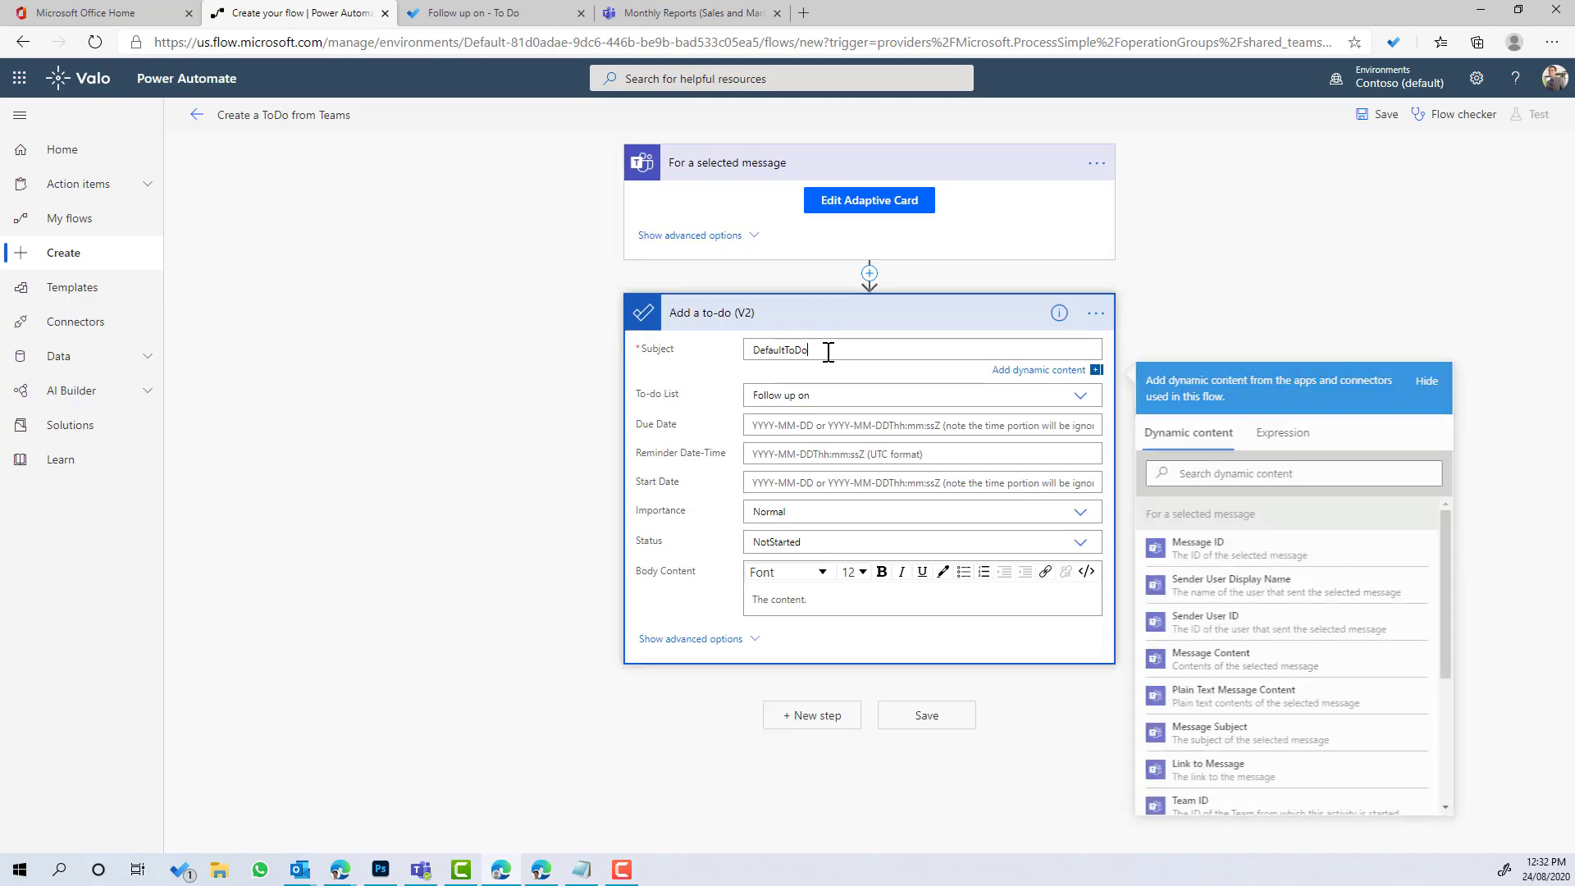
key("BackSpace")
key("BackSpace")
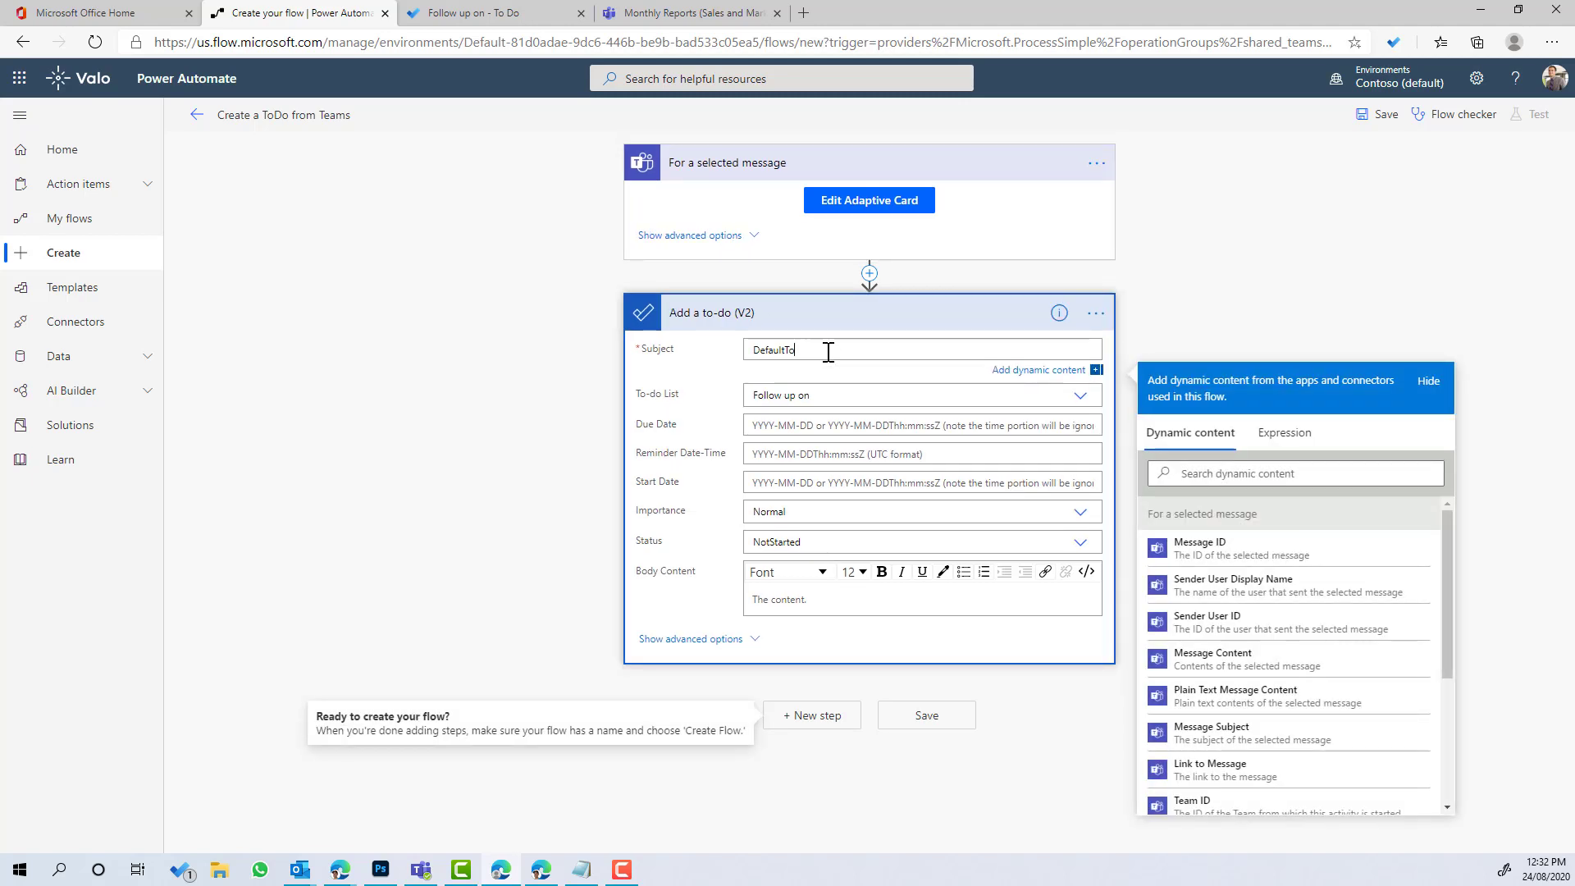
key("BackSpace")
key("BackSpace")
left_click_drag(1445, 534, 1453, 663)
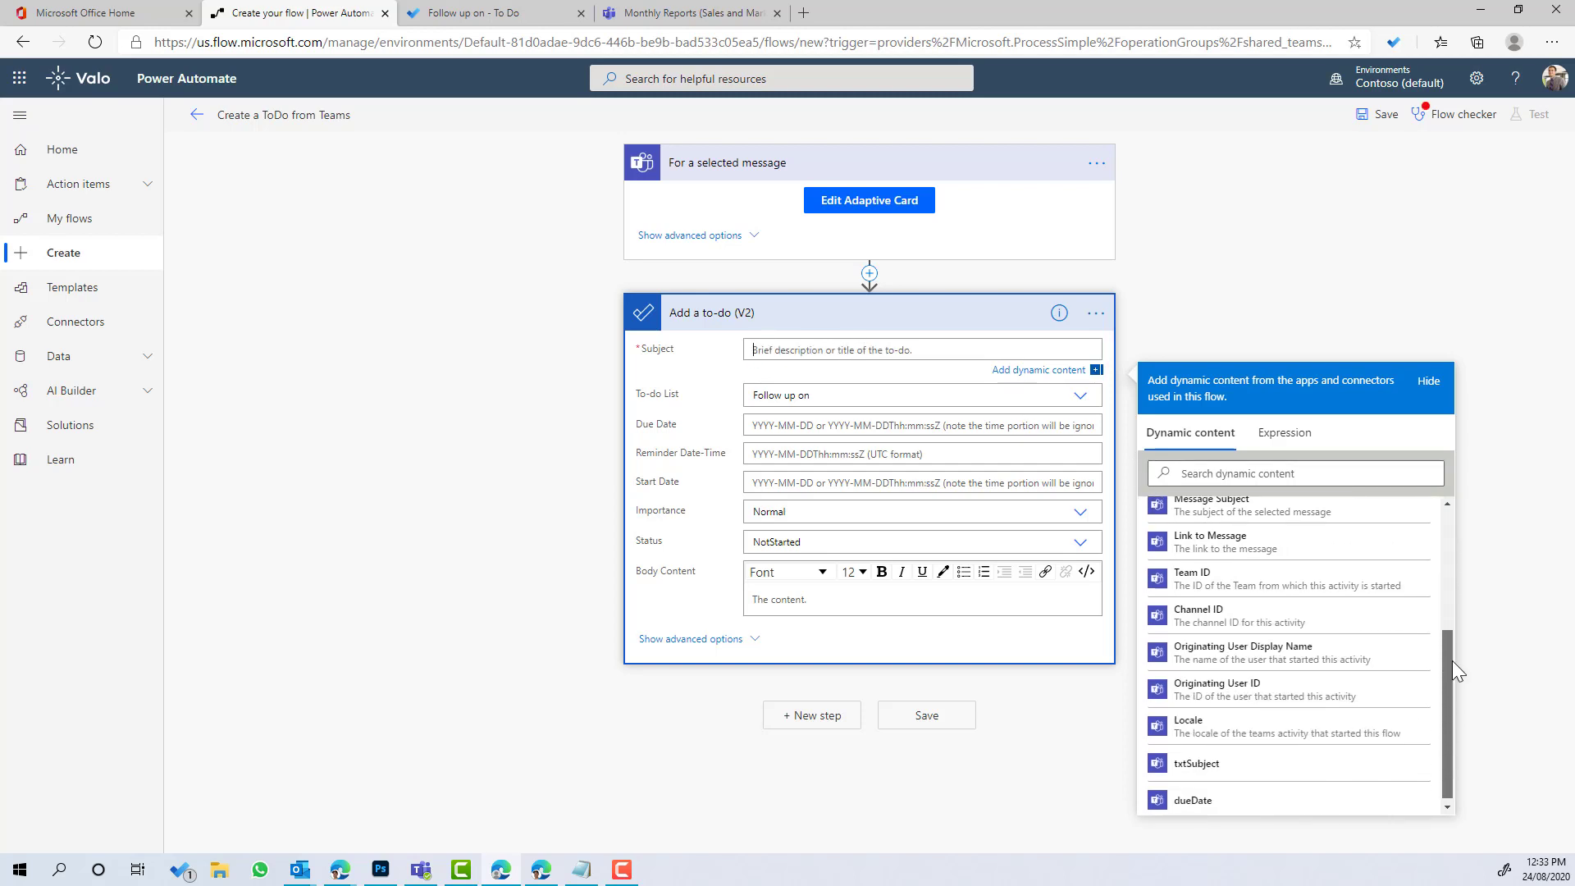
left_click(1225, 764)
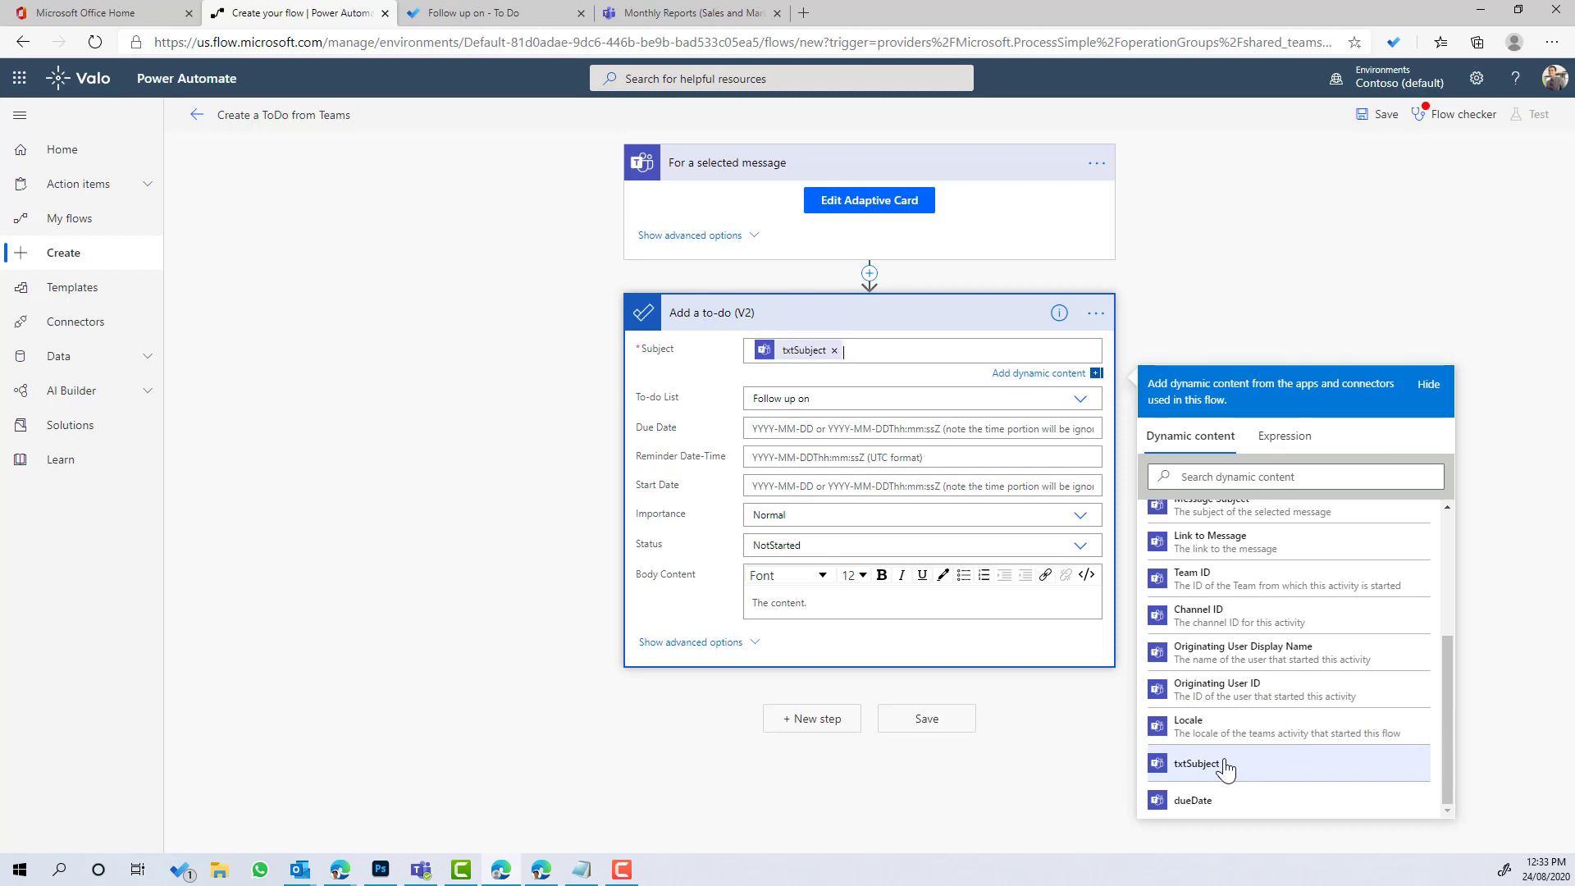
Step: Set the Due Date of the Add a to-do (V2) action to the dueDate dynamic value and save the flow
left_click(766, 430)
scroll(1362, 709, "down", 10)
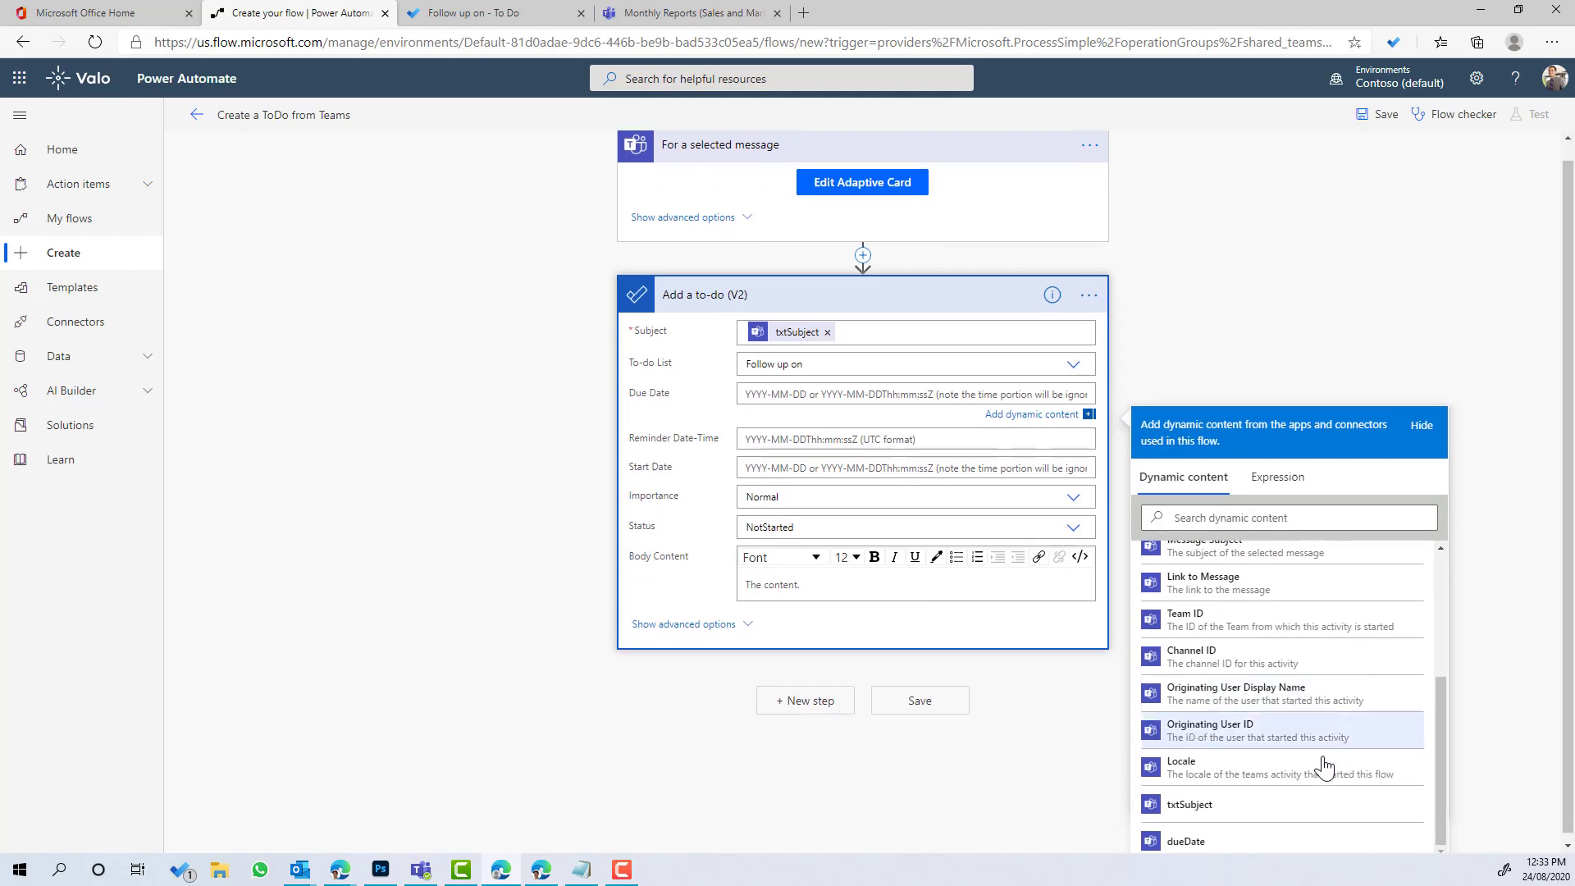
left_click(1191, 838)
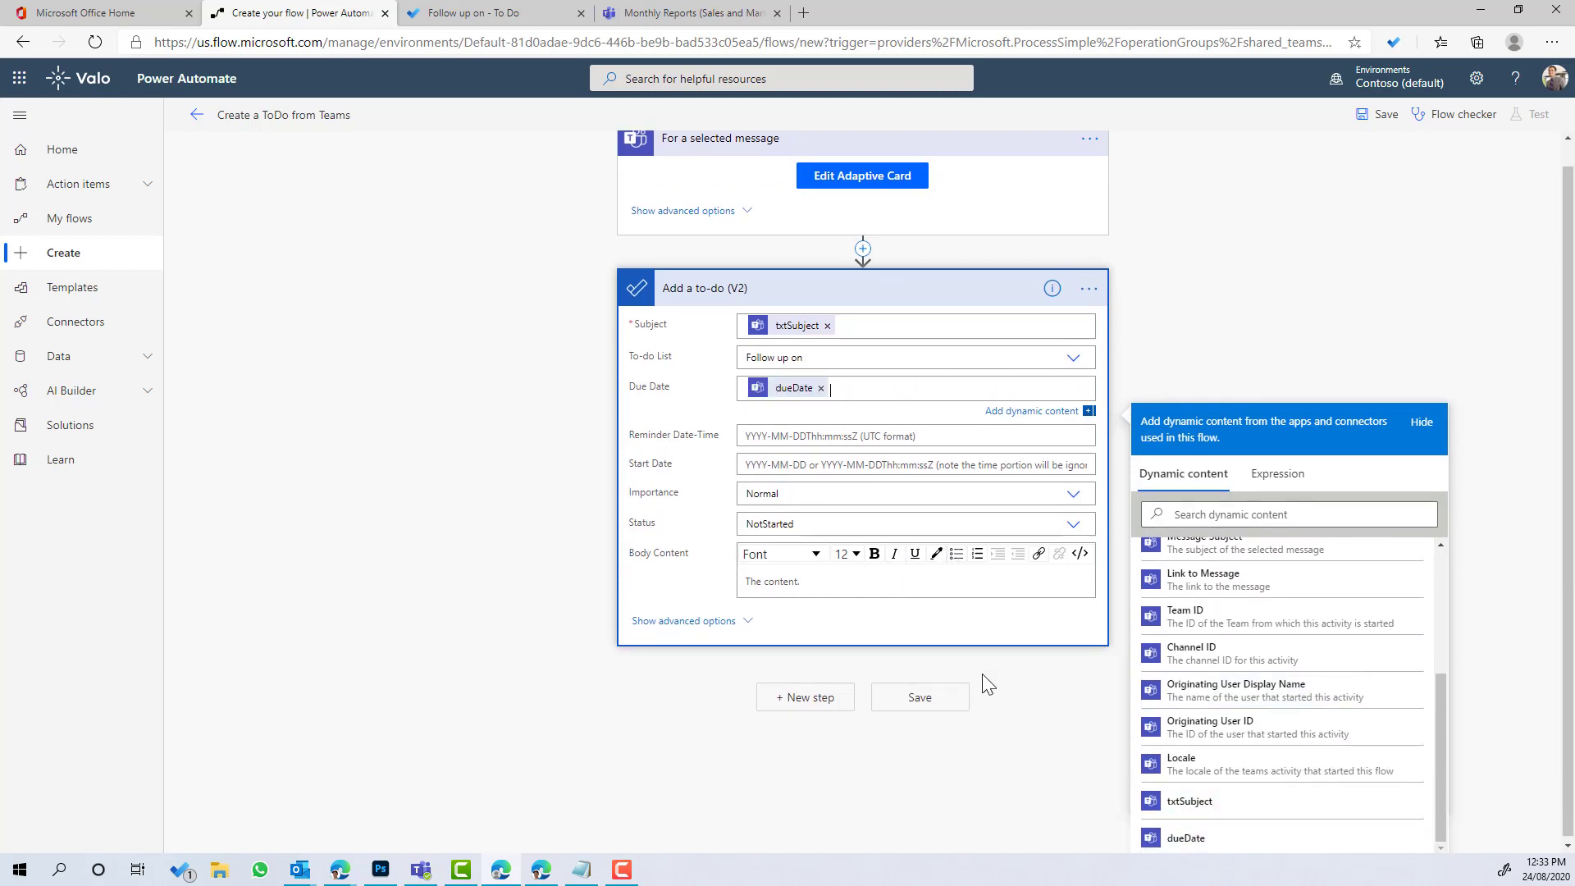
left_click(974, 726)
left_click(941, 717)
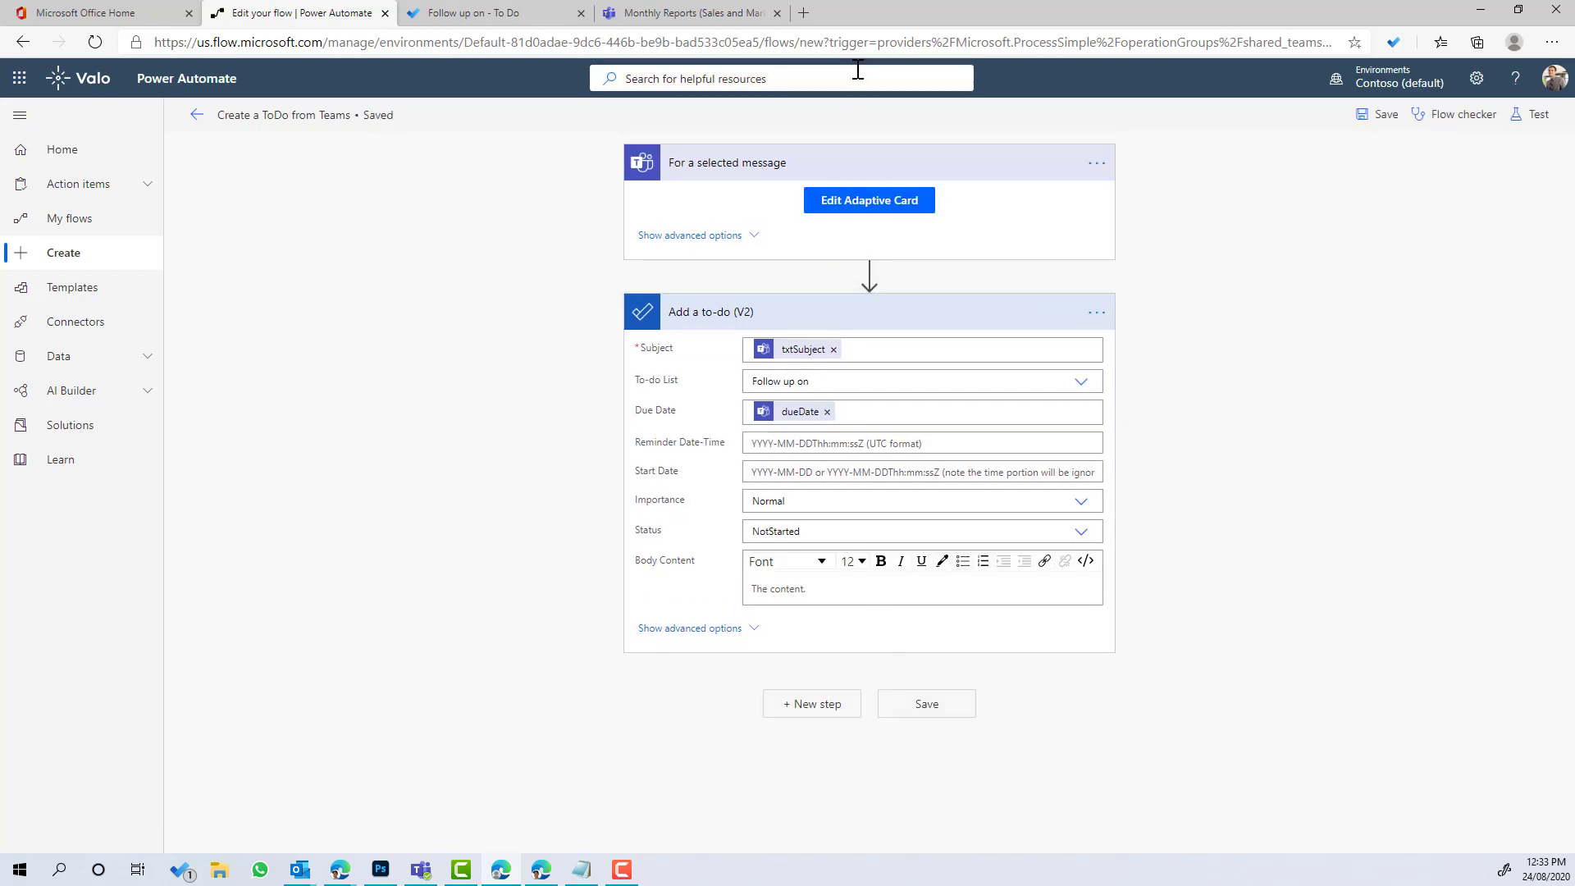
Step: Switch to Teams, reload it and run Create a ToDo from Teams on the Quota page message in Monthly Reports
left_click(681, 21)
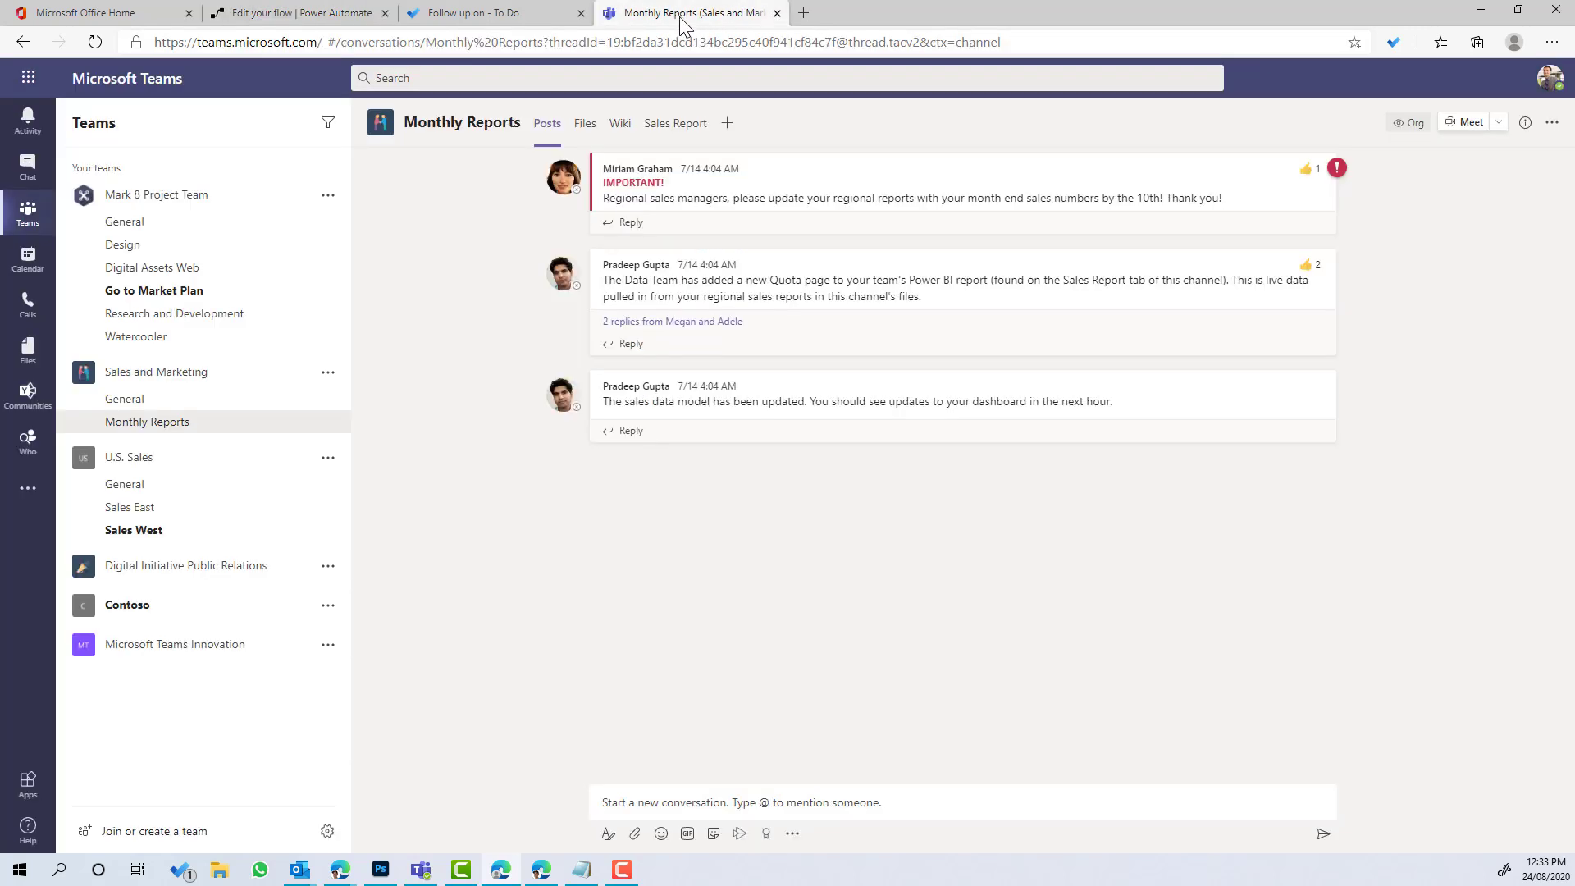
left_click(95, 42)
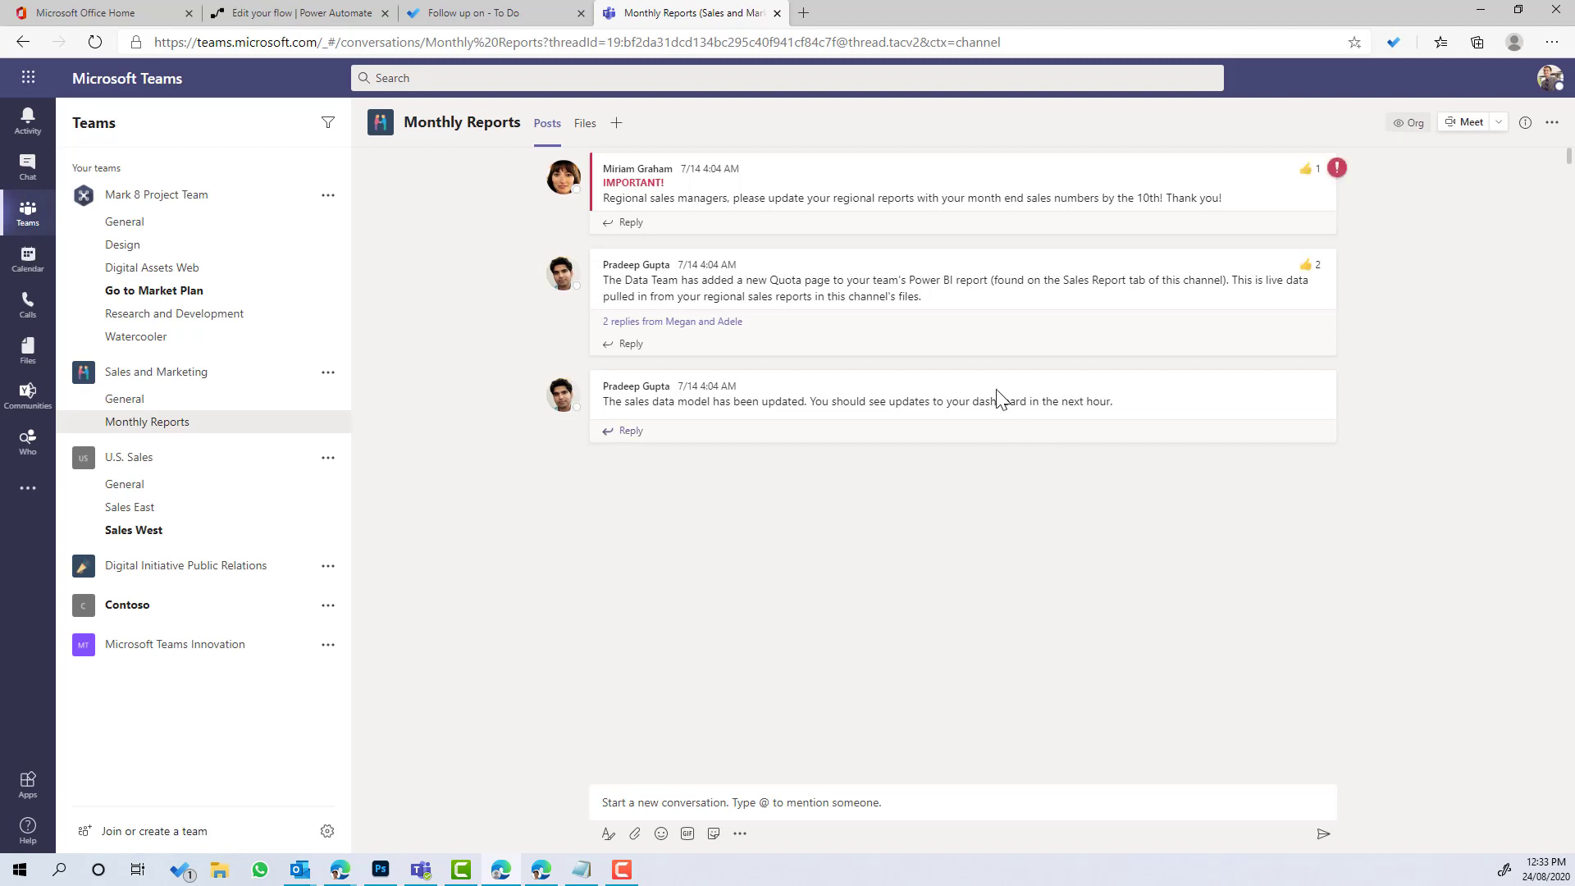
left_click(1322, 240)
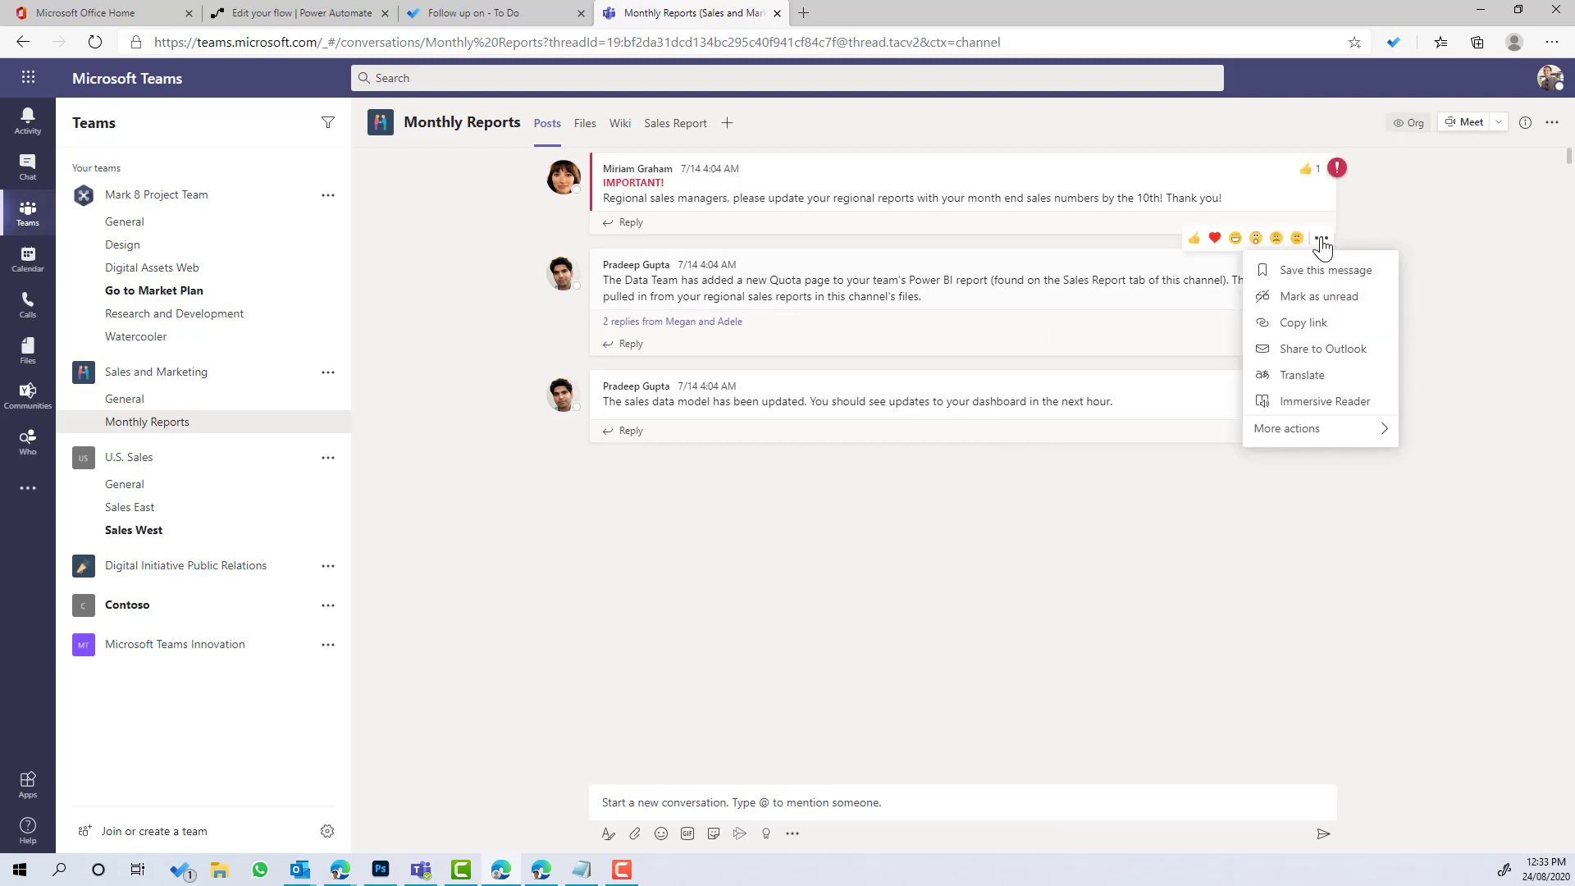
mouse_move(1288, 439)
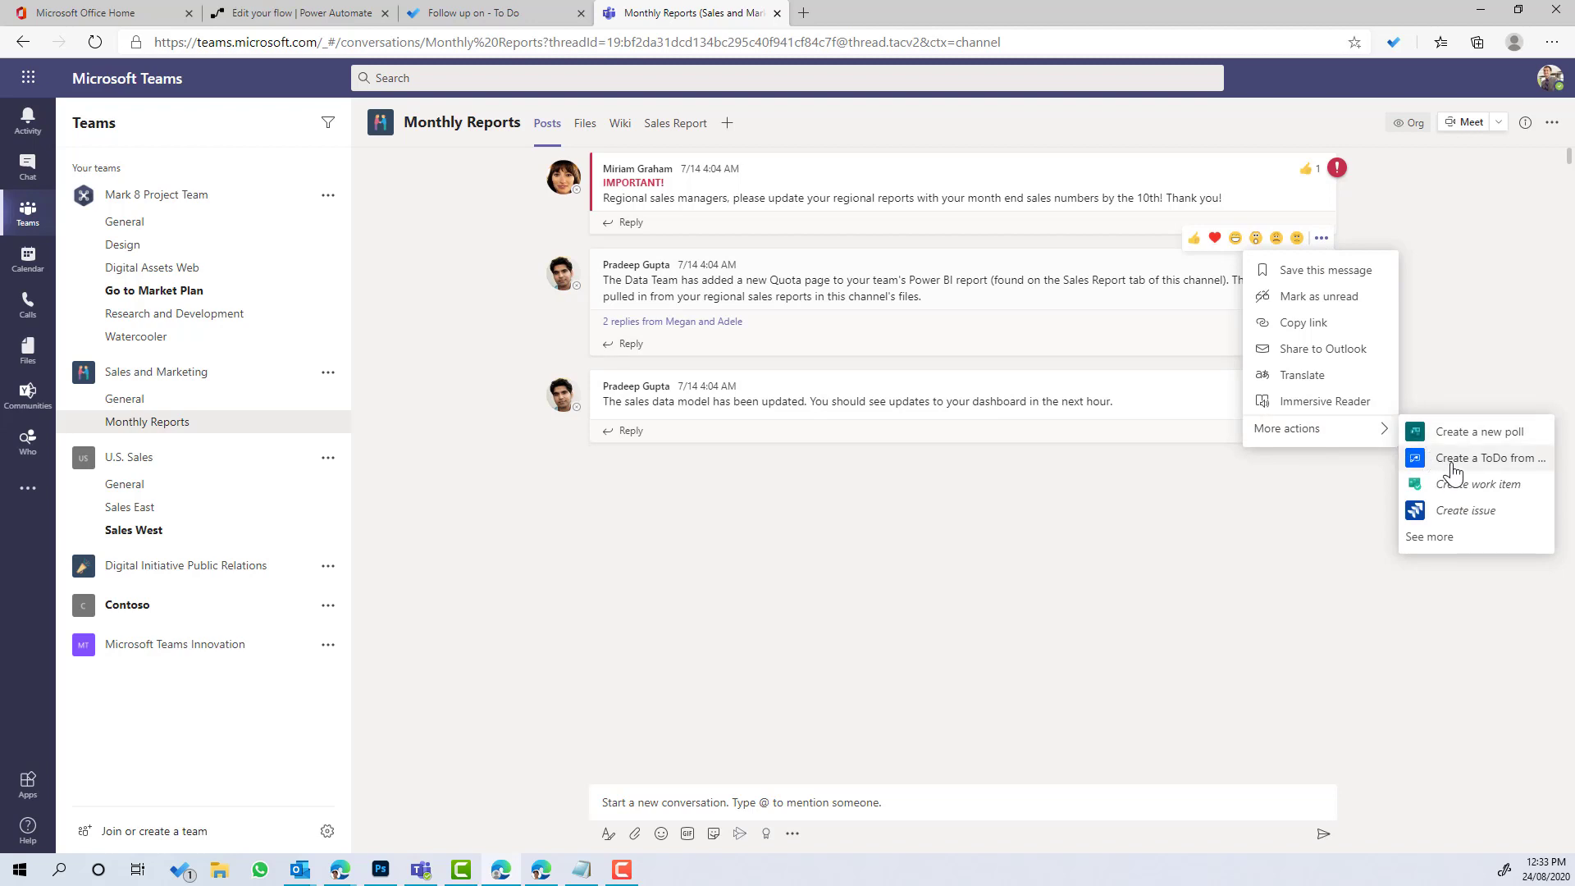
right_click(1453, 463)
right_click(1452, 457)
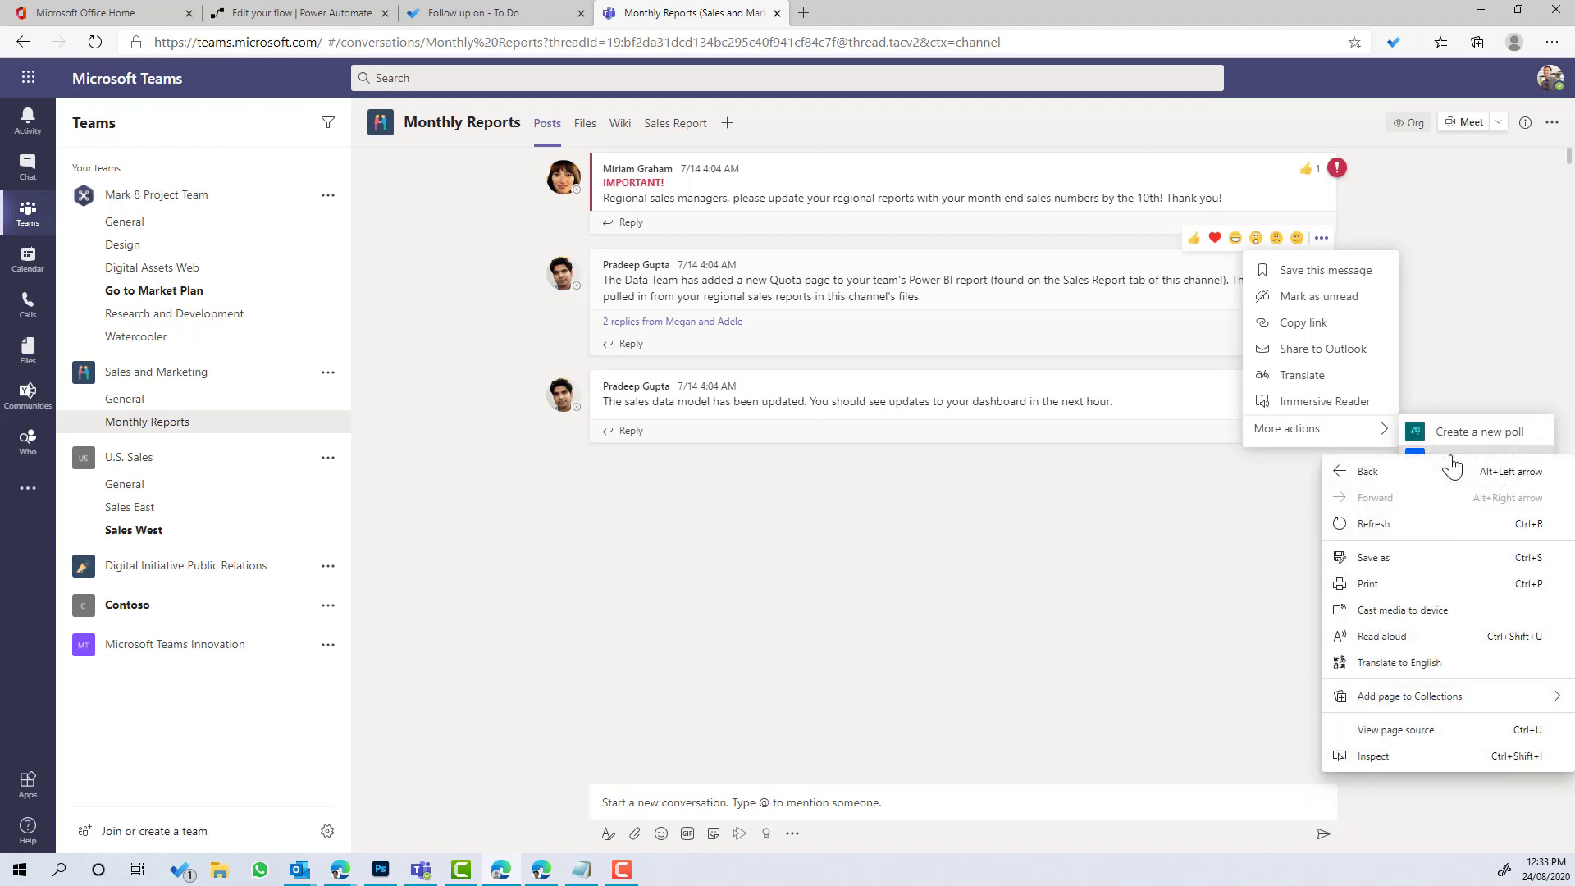
left_click(1431, 451)
left_click(1431, 451)
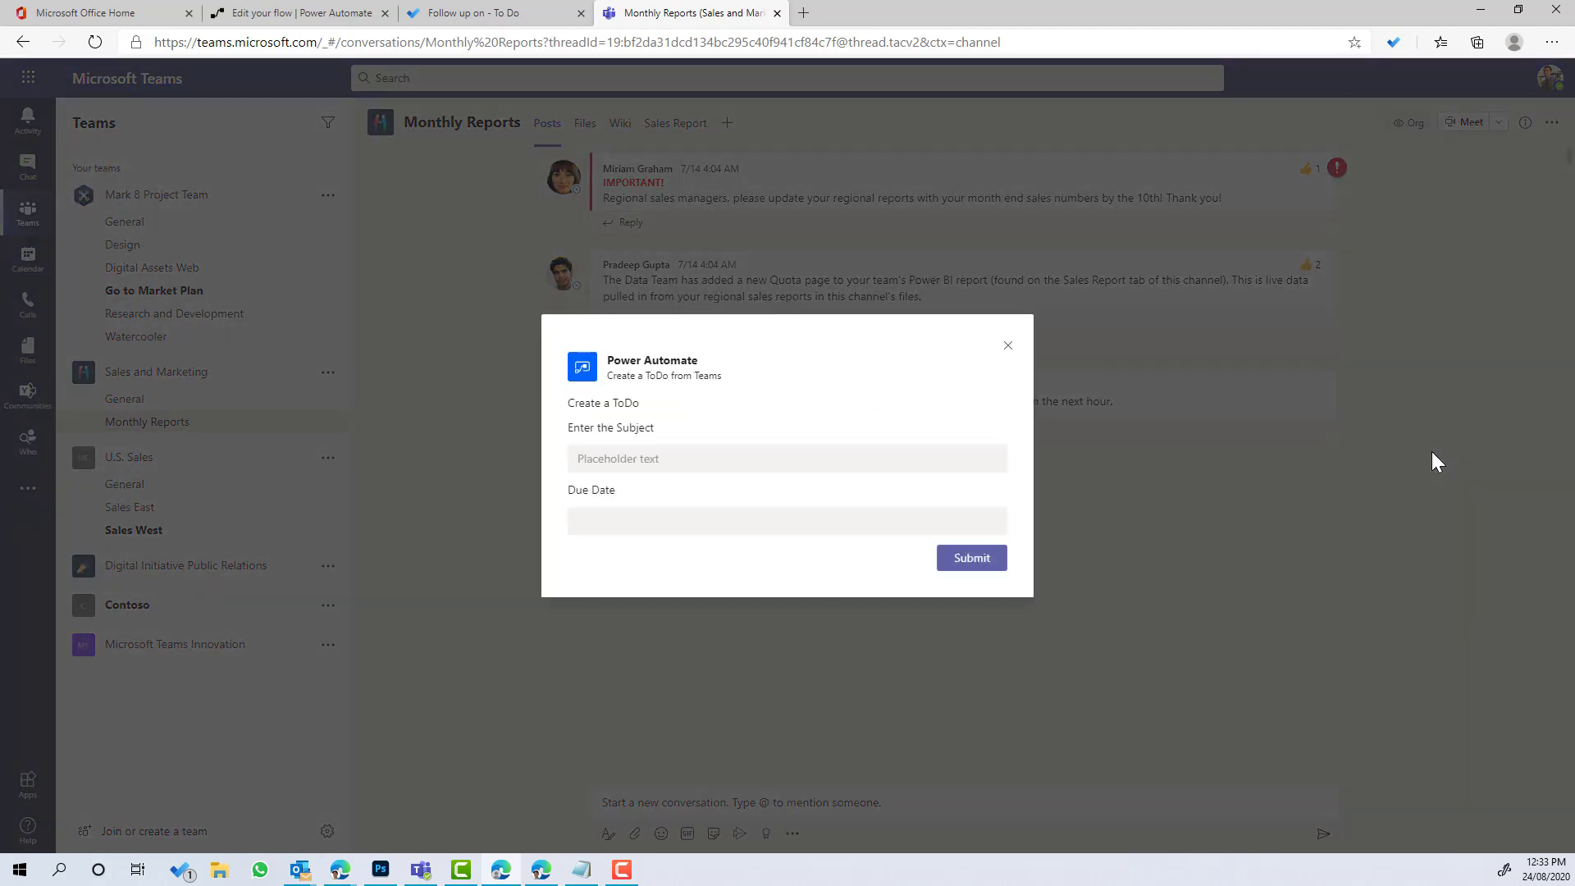
Step: Fill in the Create a ToDo form with the subject My Task and the due date Aug 28, 2020, then submit it
left_click(709, 458)
type("My Task")
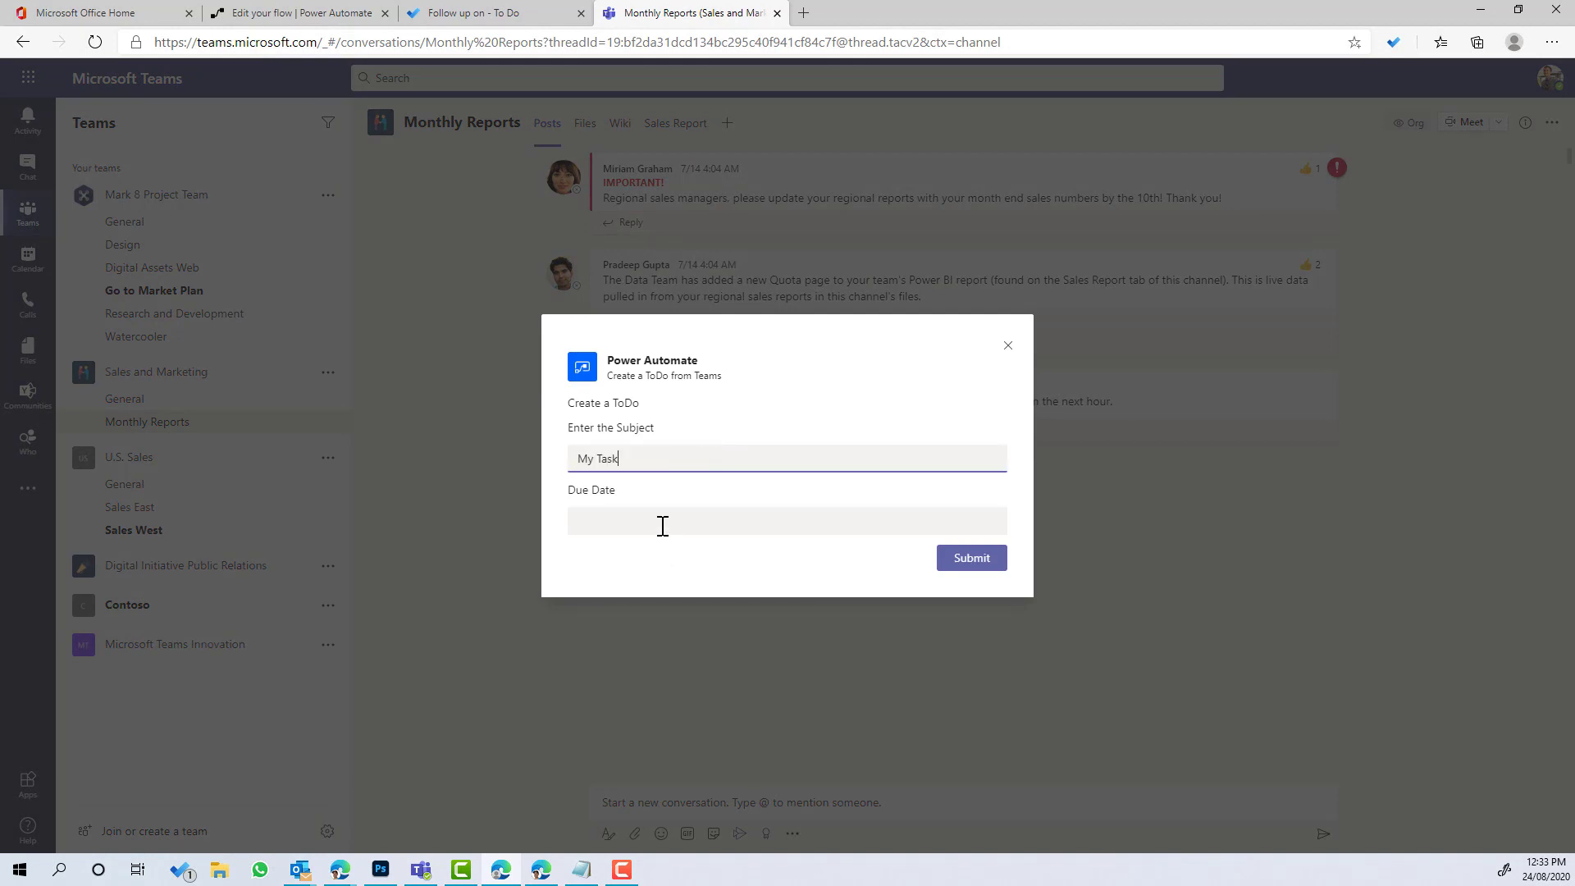
left_click(662, 518)
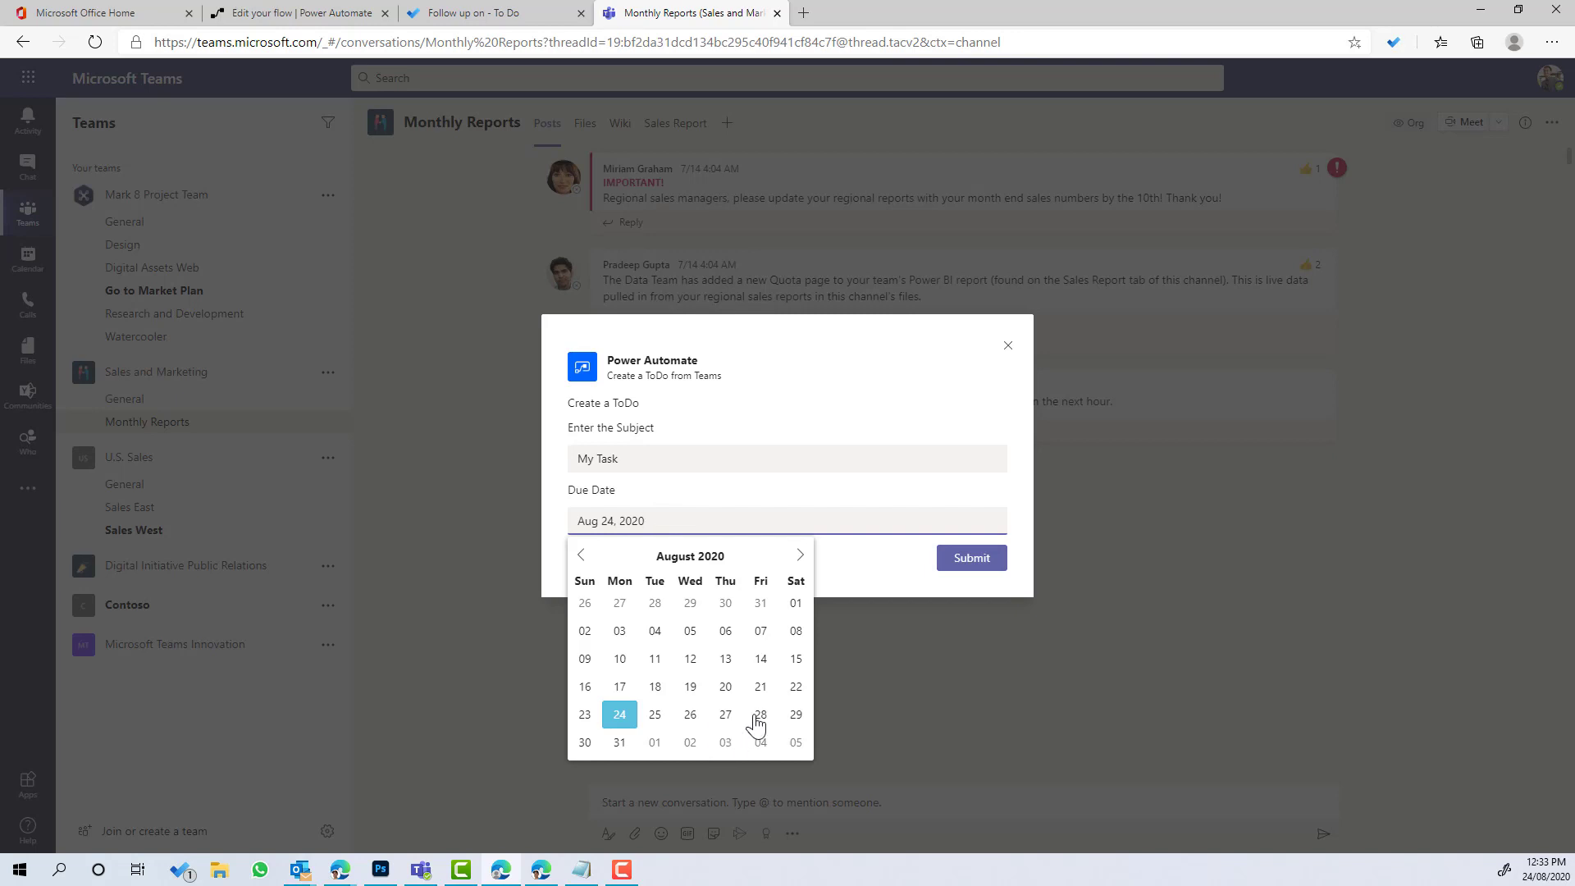
left_click(966, 560)
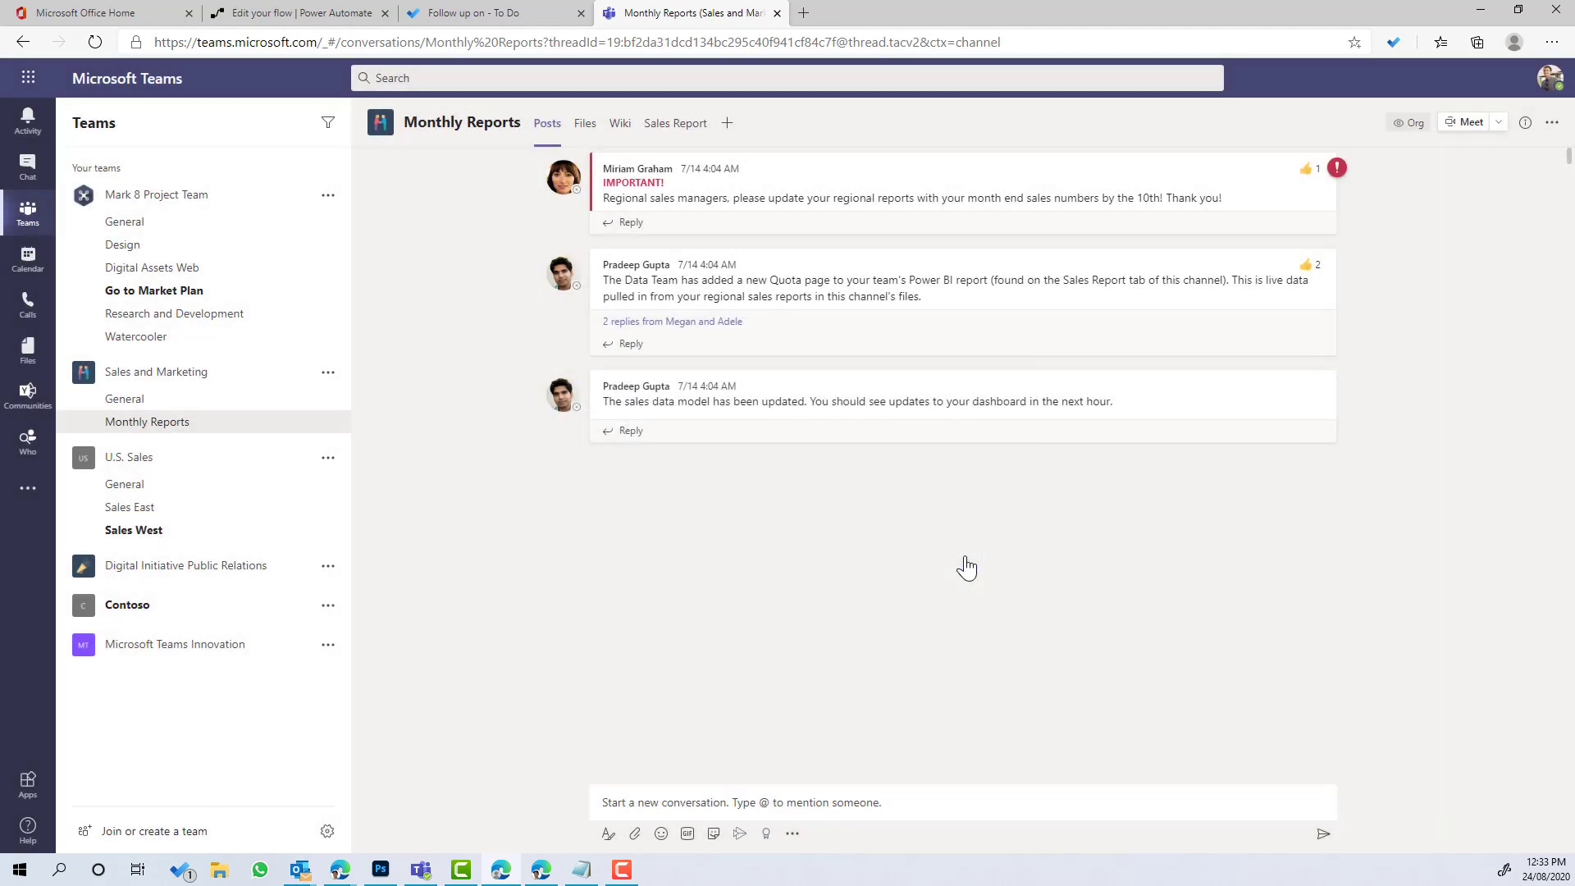
Step: Switch to Power Automate and leave the editor for the flow's details page to check its run history
left_click(308, 14)
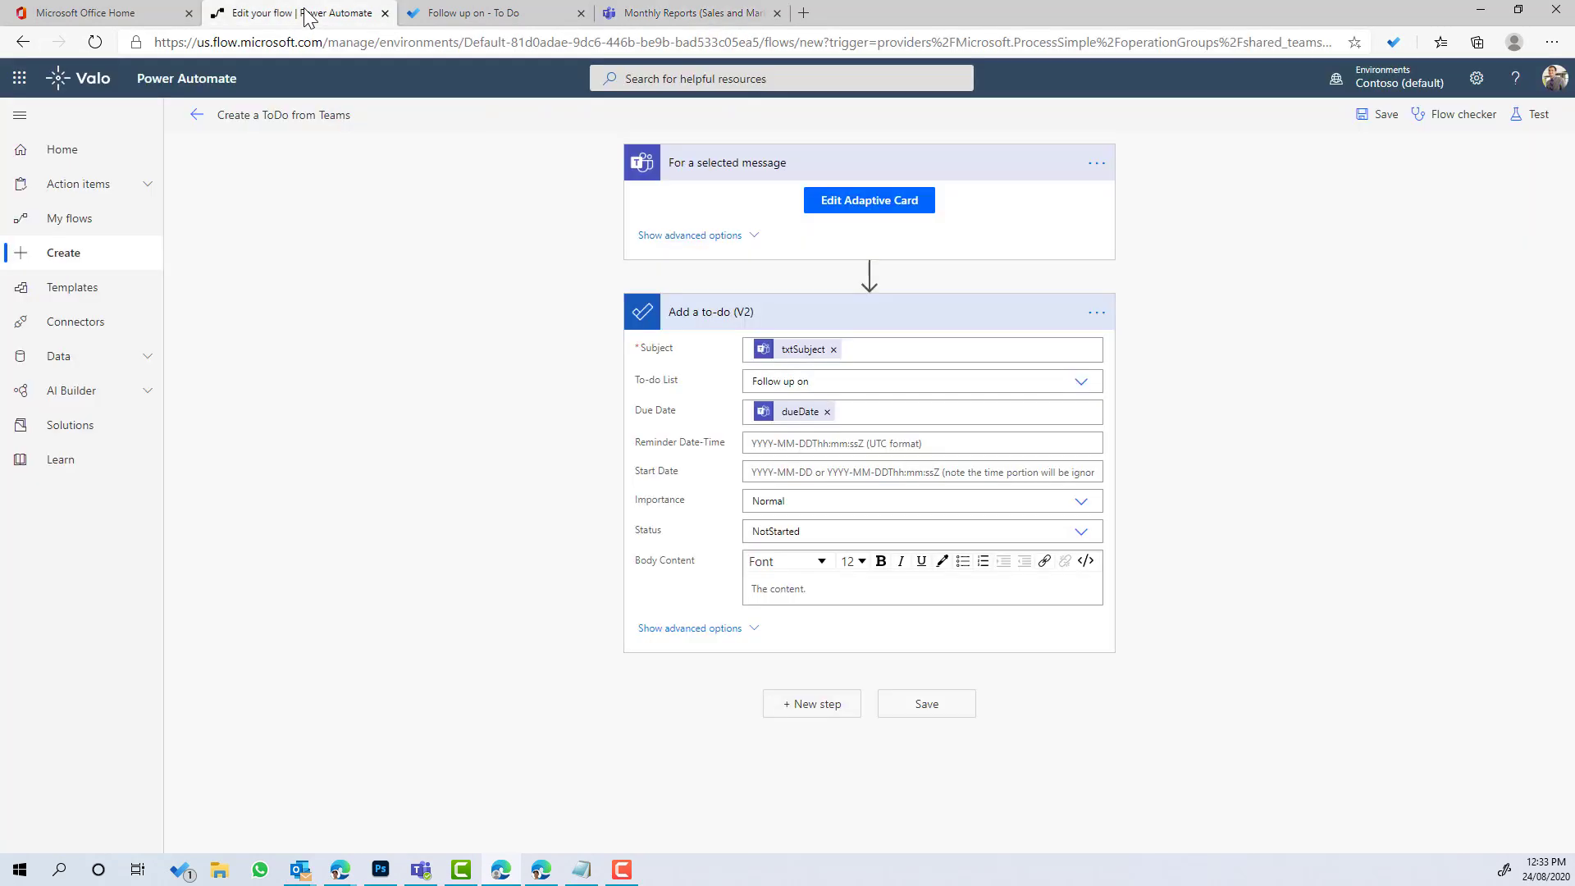
left_click(195, 123)
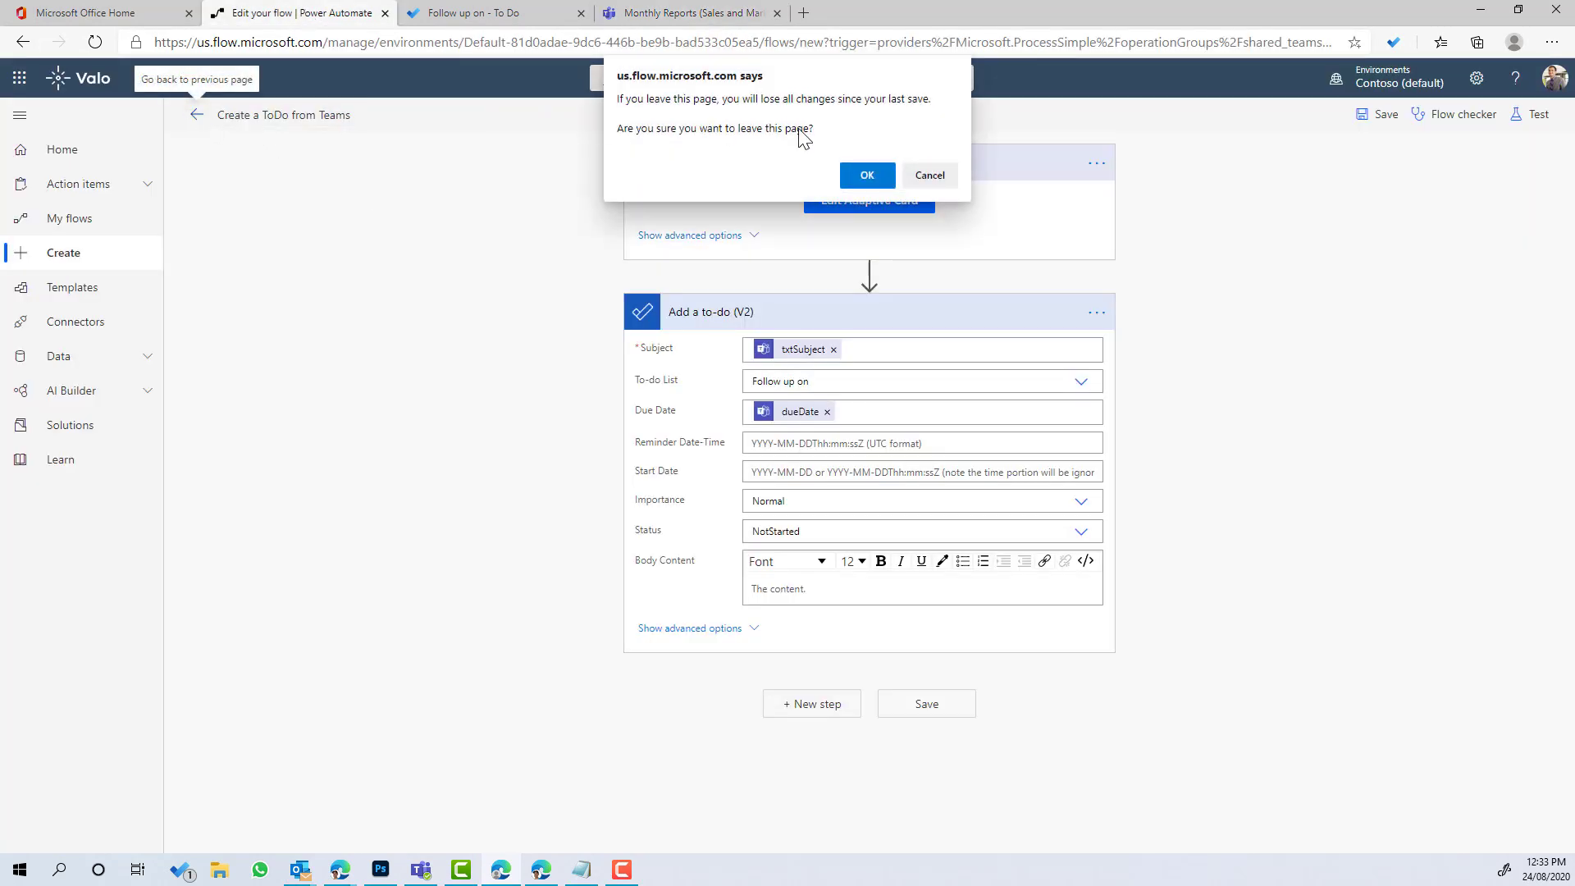
left_click(876, 177)
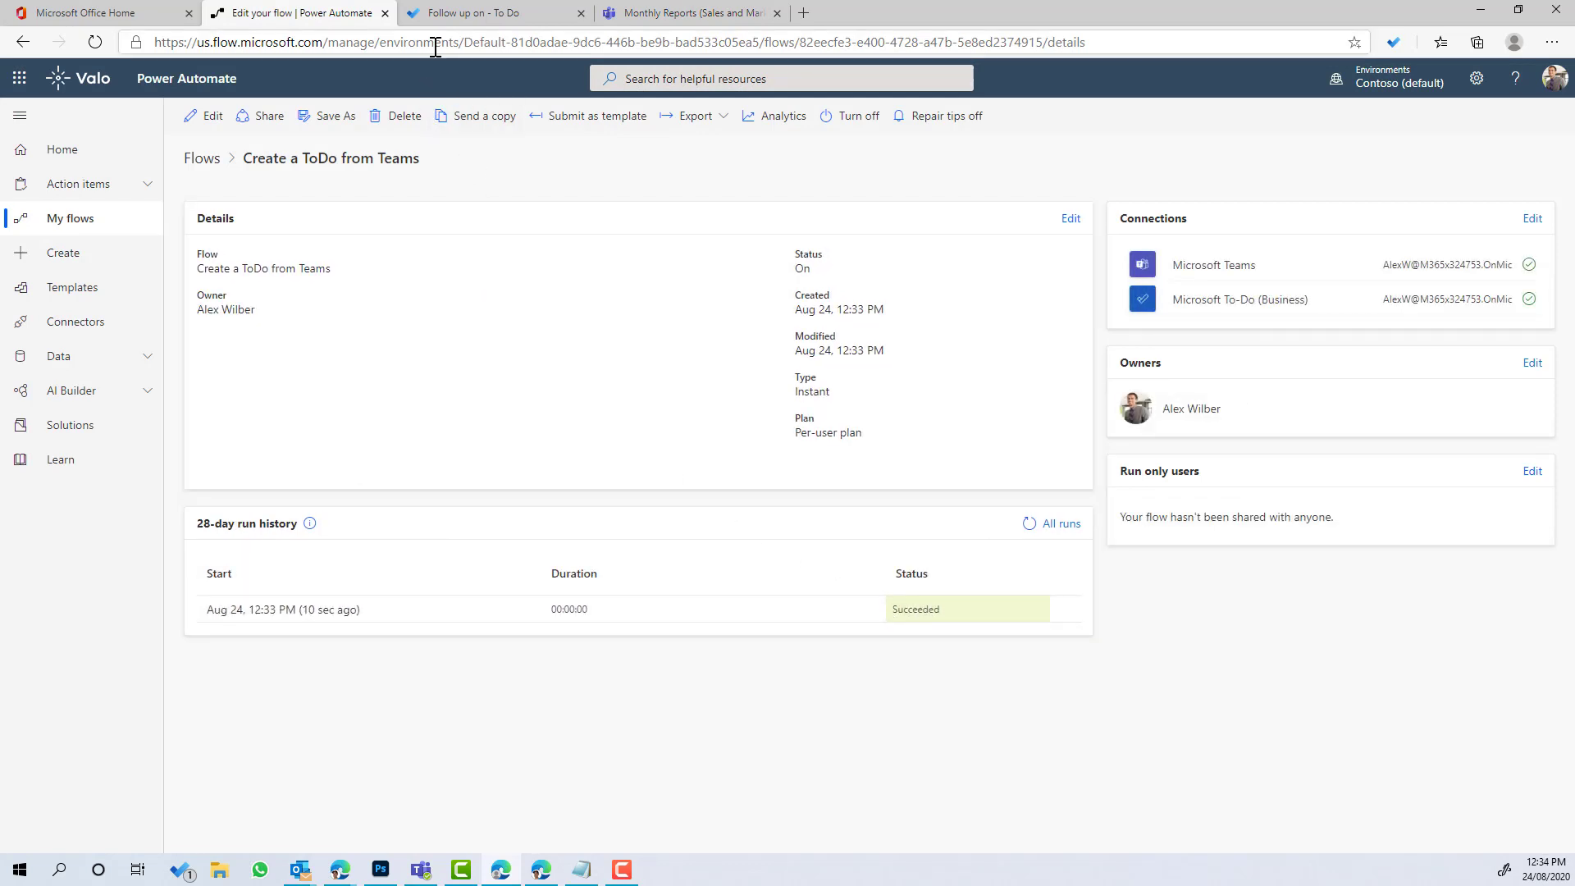
Step: Switch to To Do, reload the Follow up on list until the new task loads and view the details of My Task
left_click(448, 16)
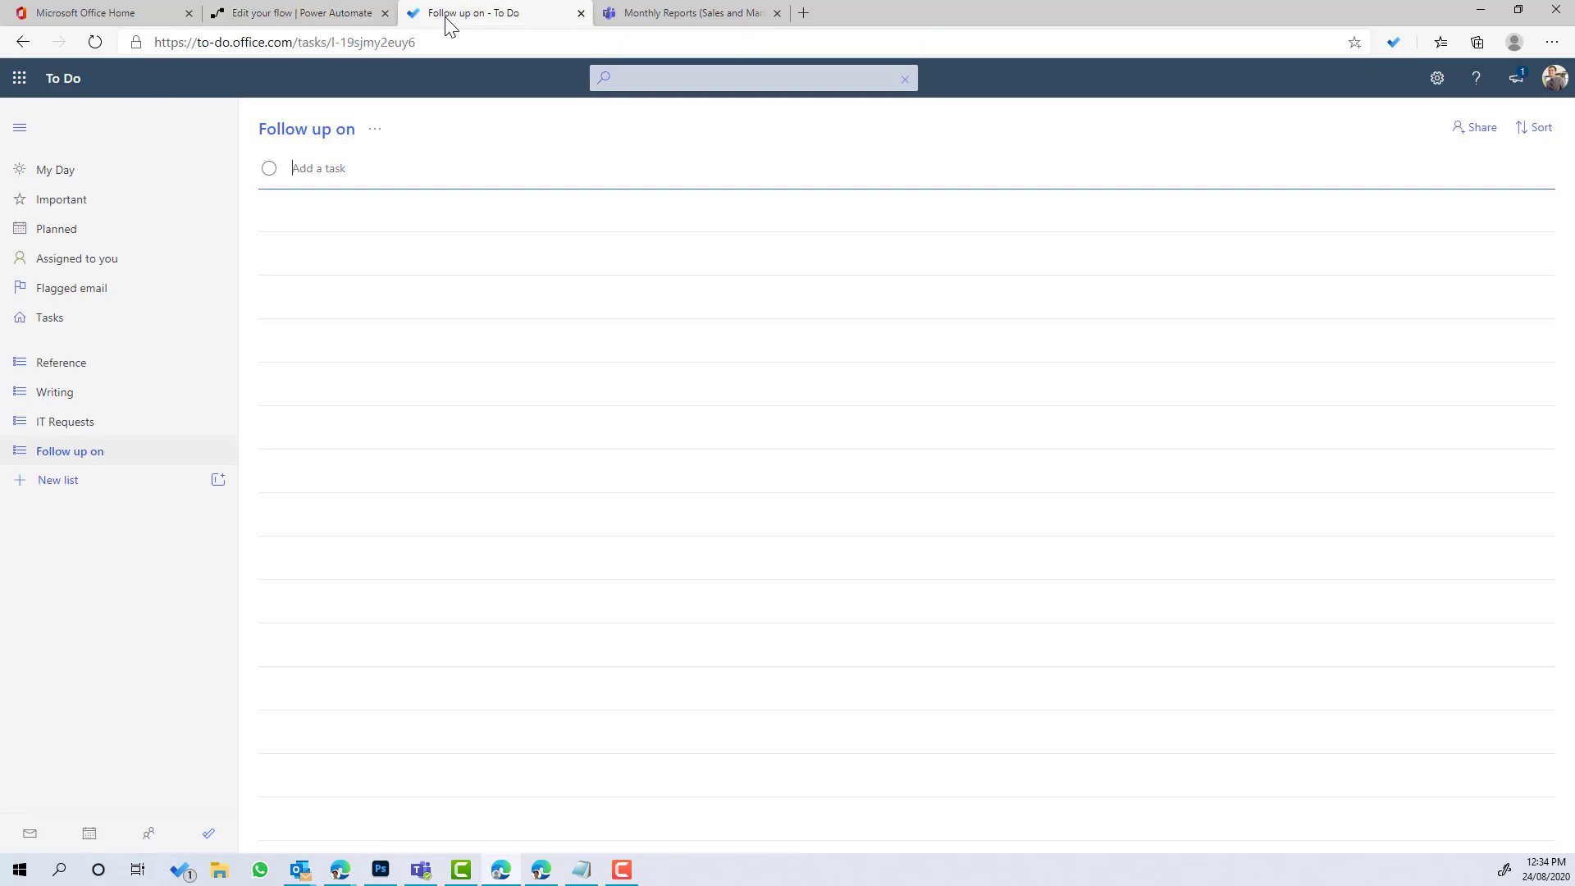
left_click(95, 42)
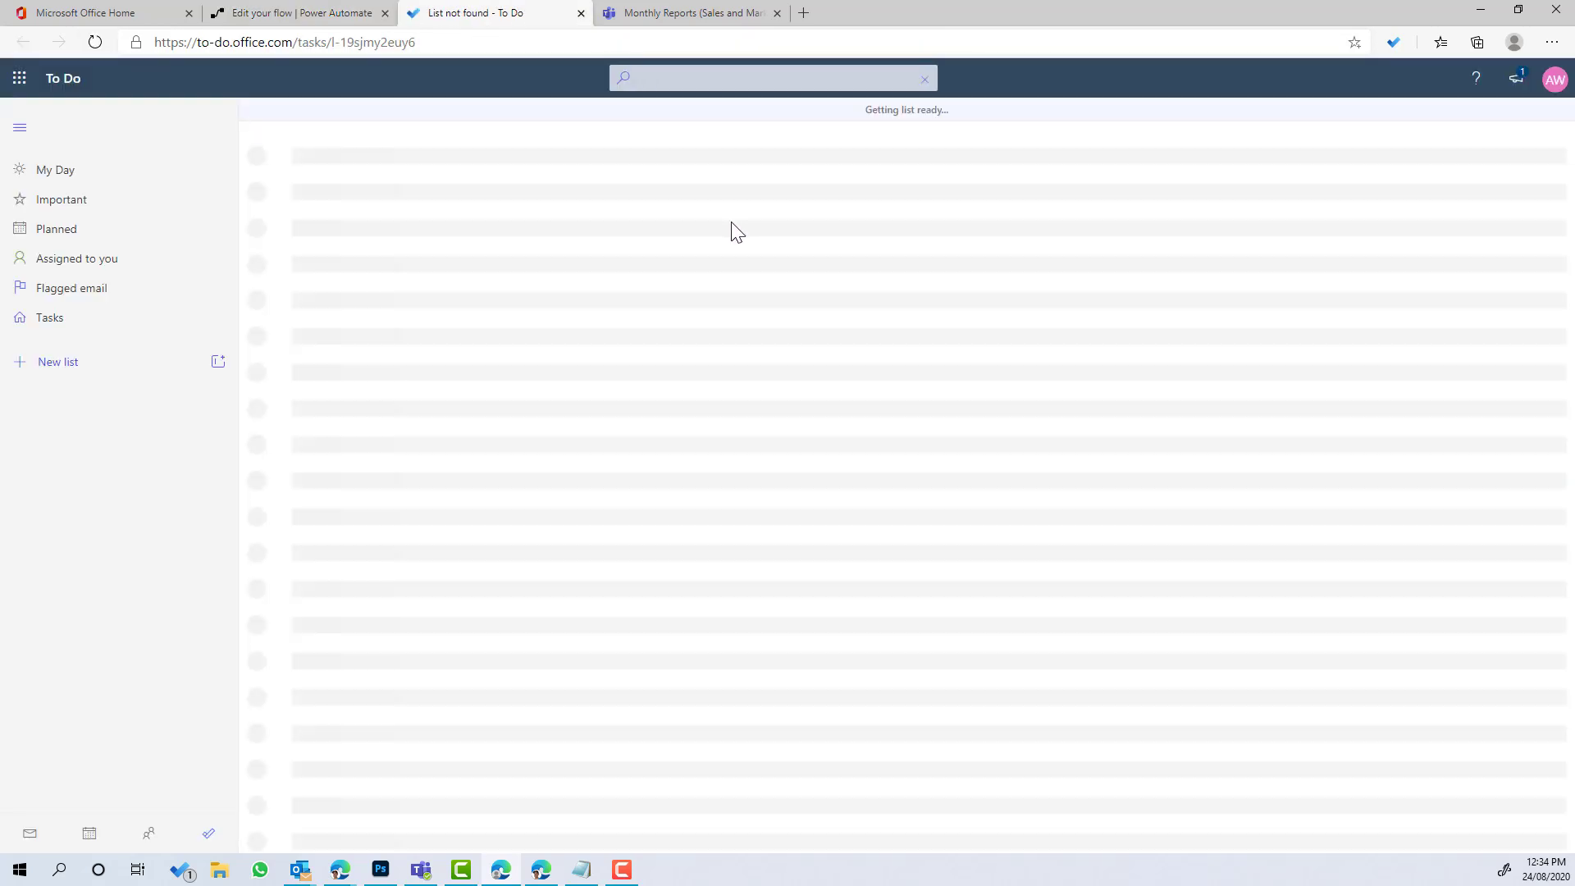
left_click(95, 42)
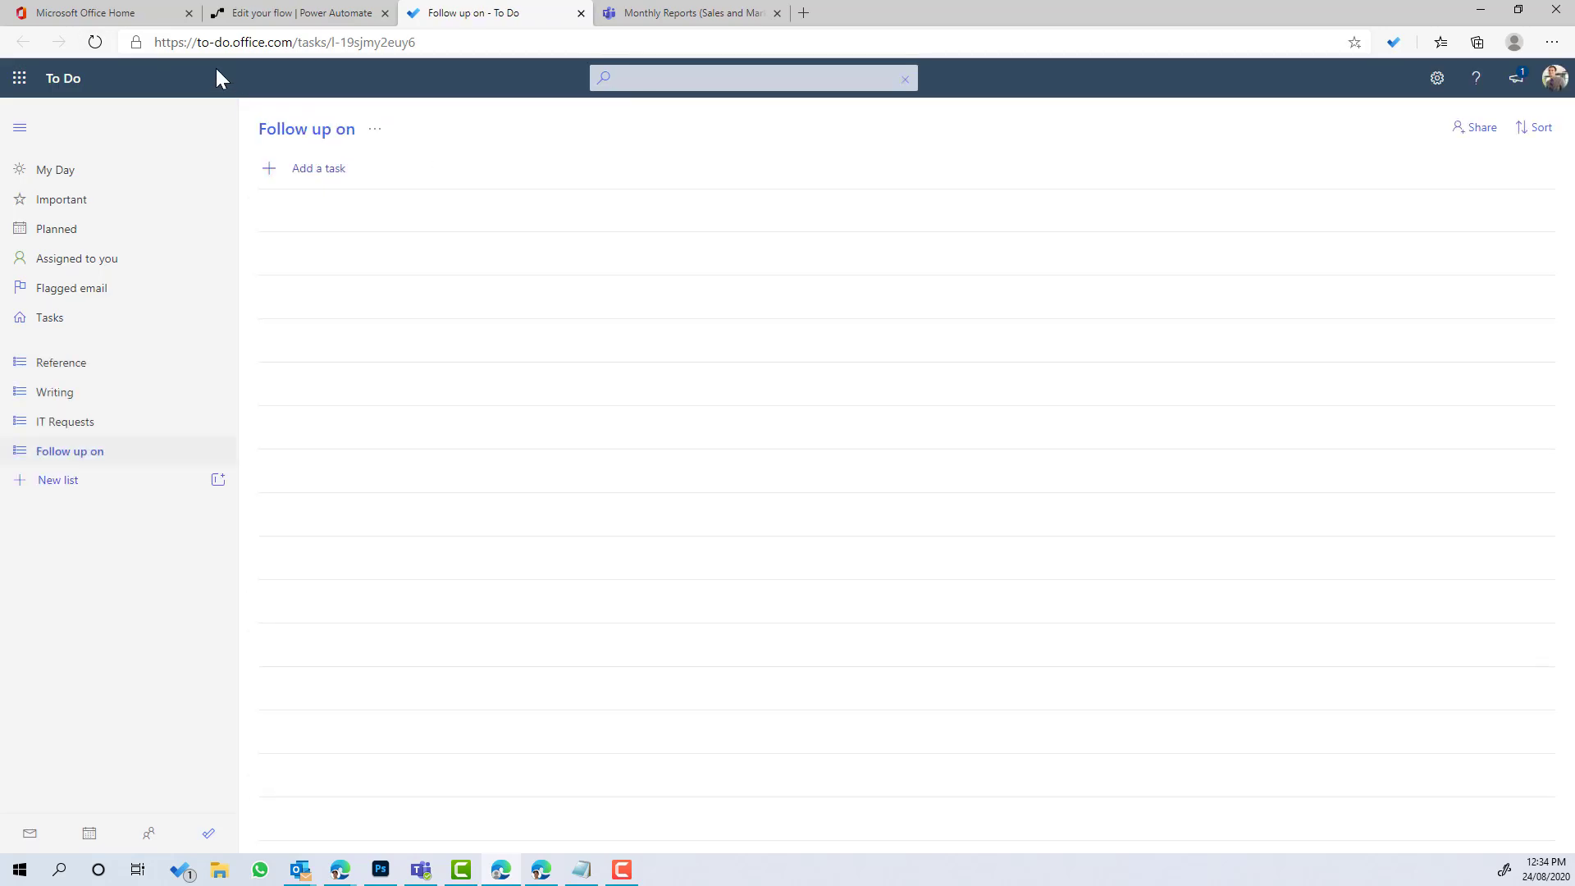
left_click(95, 44)
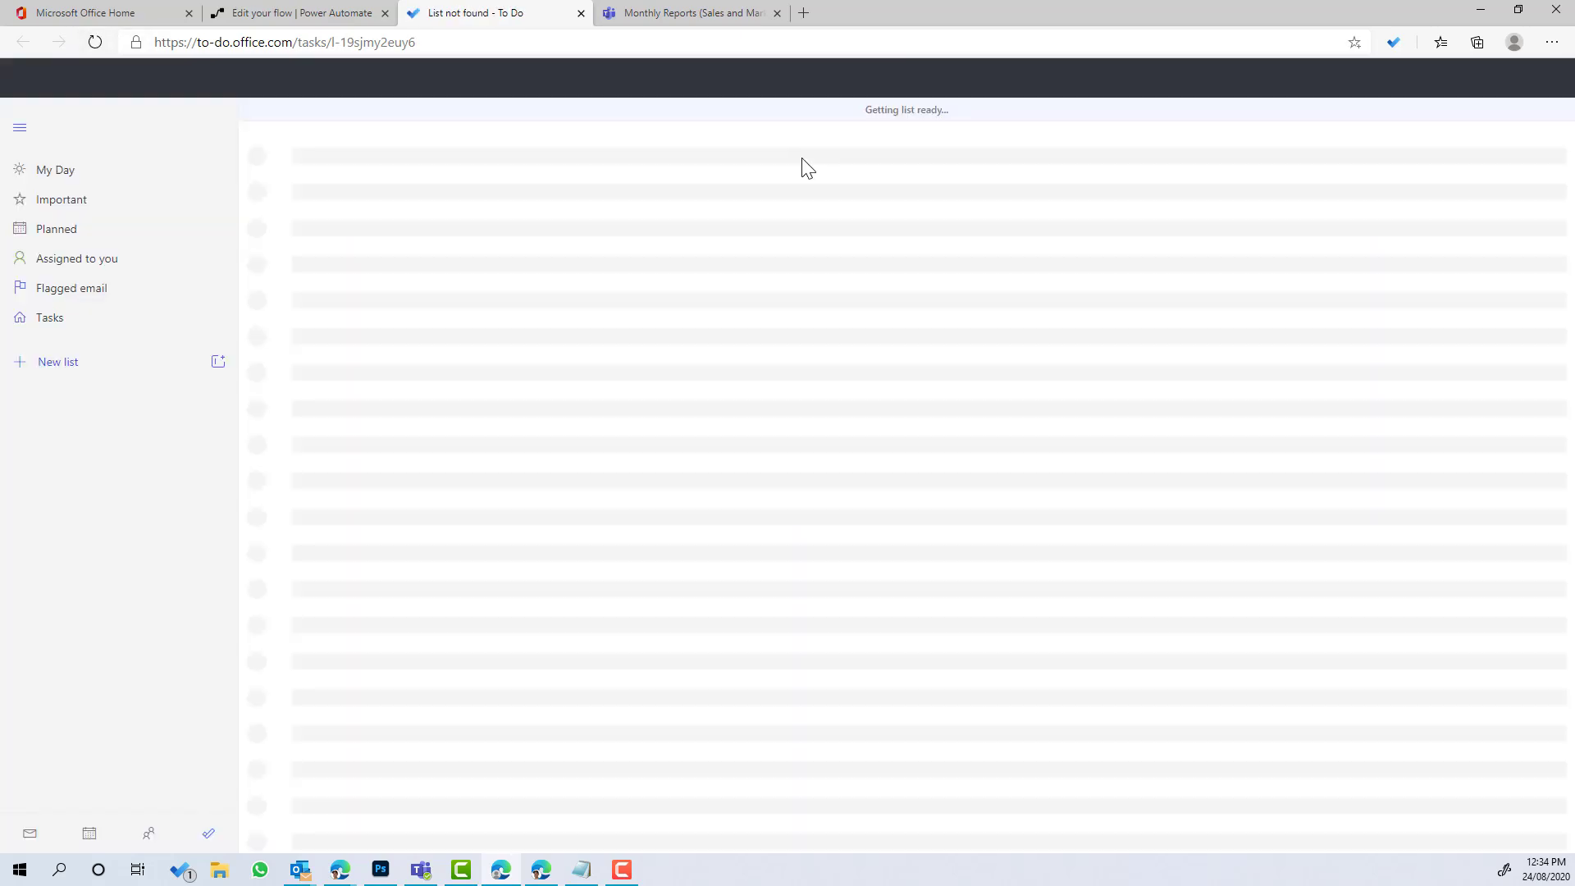
left_click(482, 220)
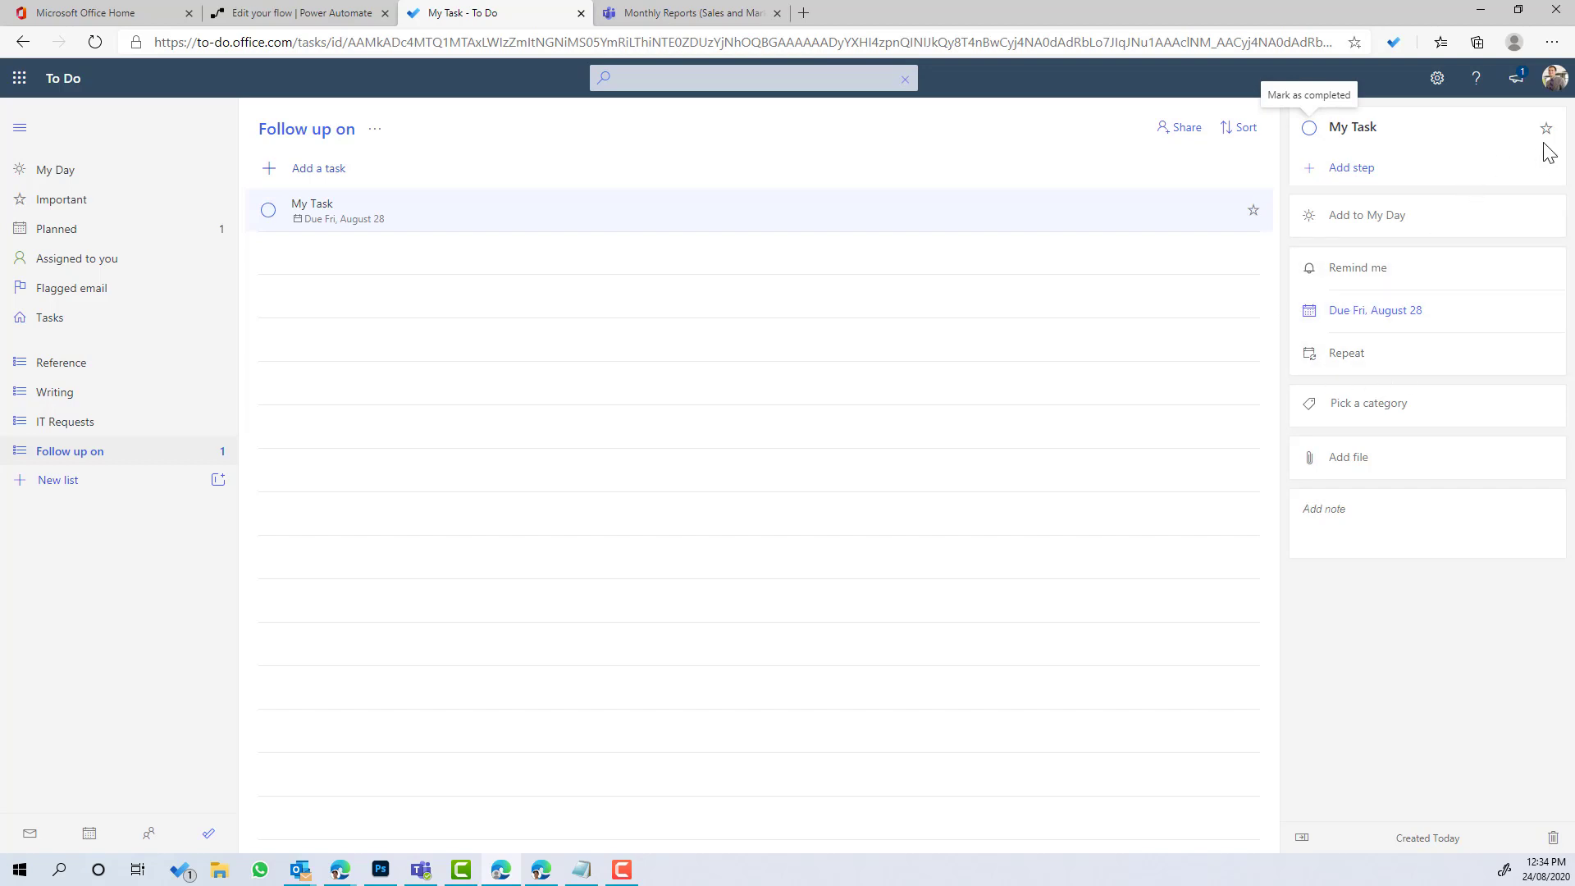
Step: Switch to Power Automate, reopen the flow for editing and insert Plain Text Message Content into the Body Content of Add a to-do (V2)
left_click(297, 16)
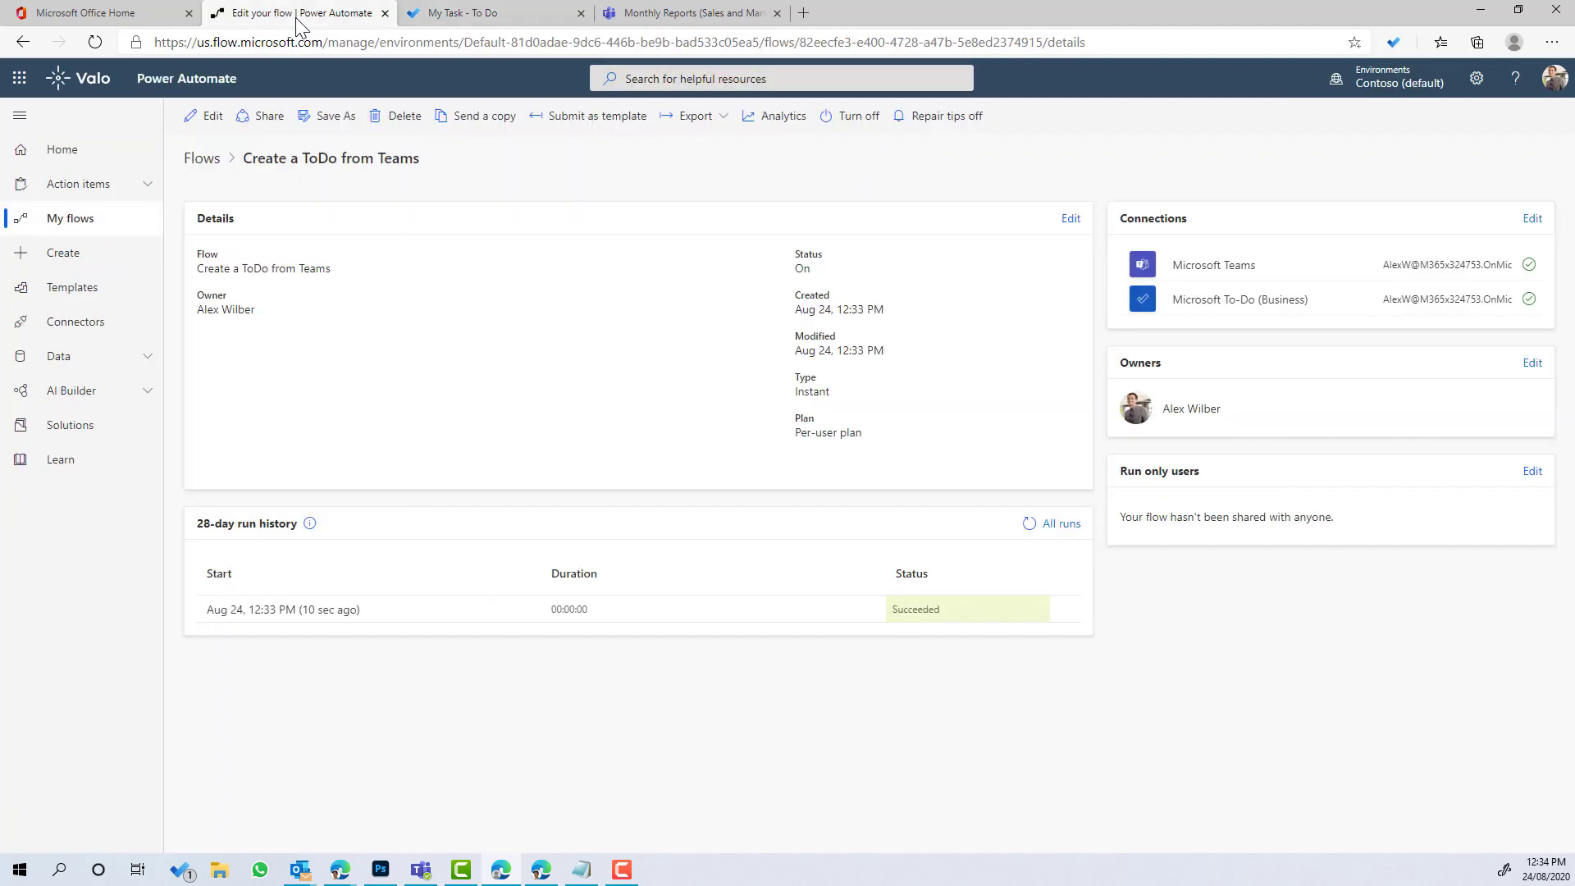
left_click(199, 124)
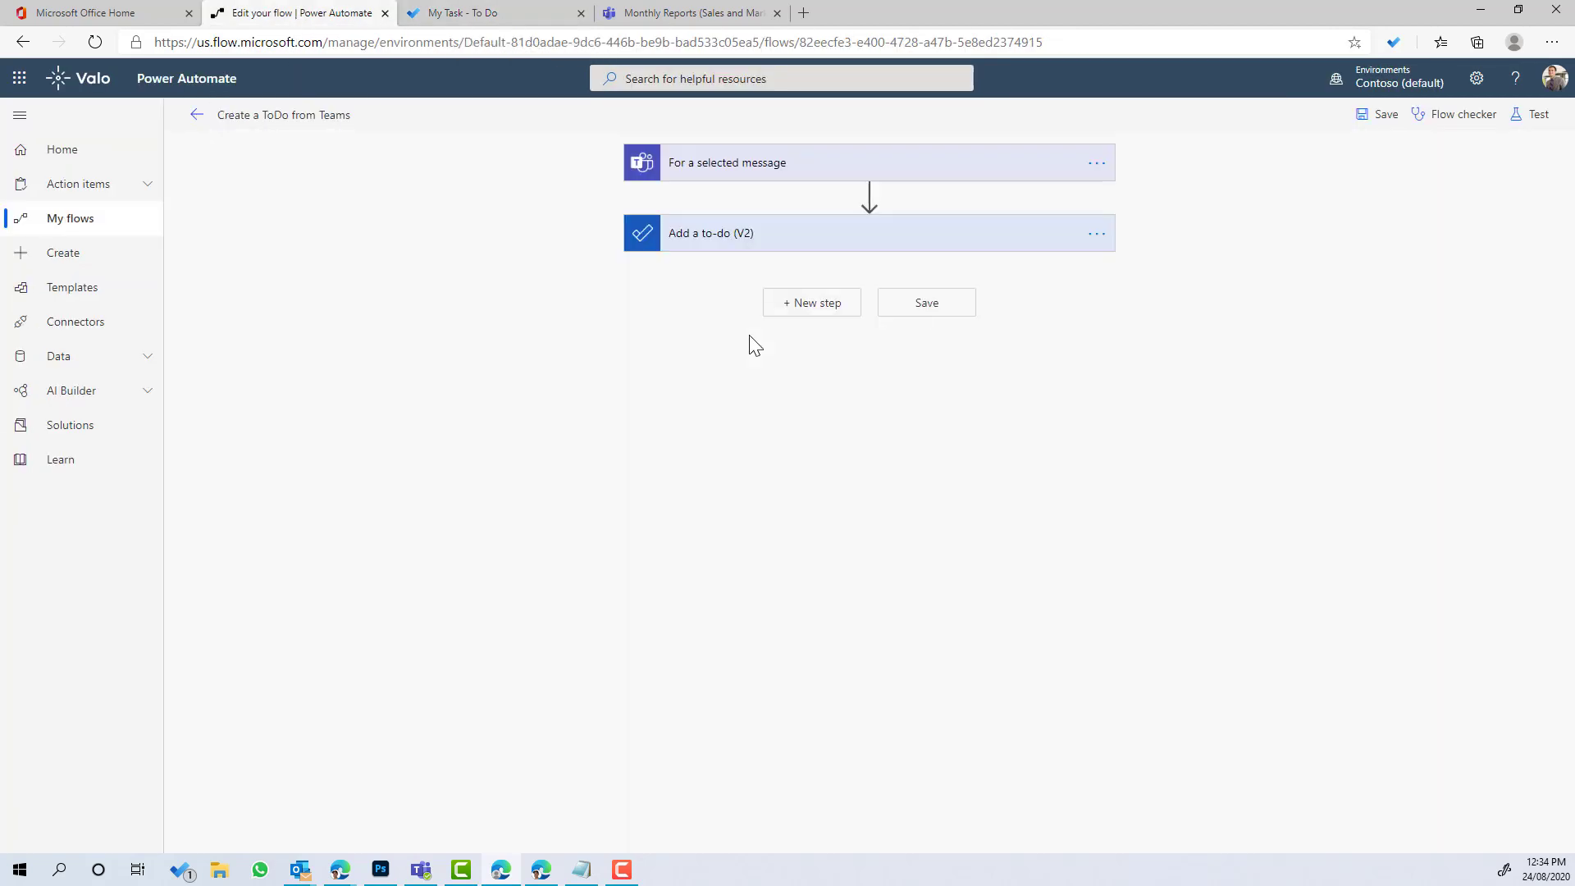
left_click(735, 238)
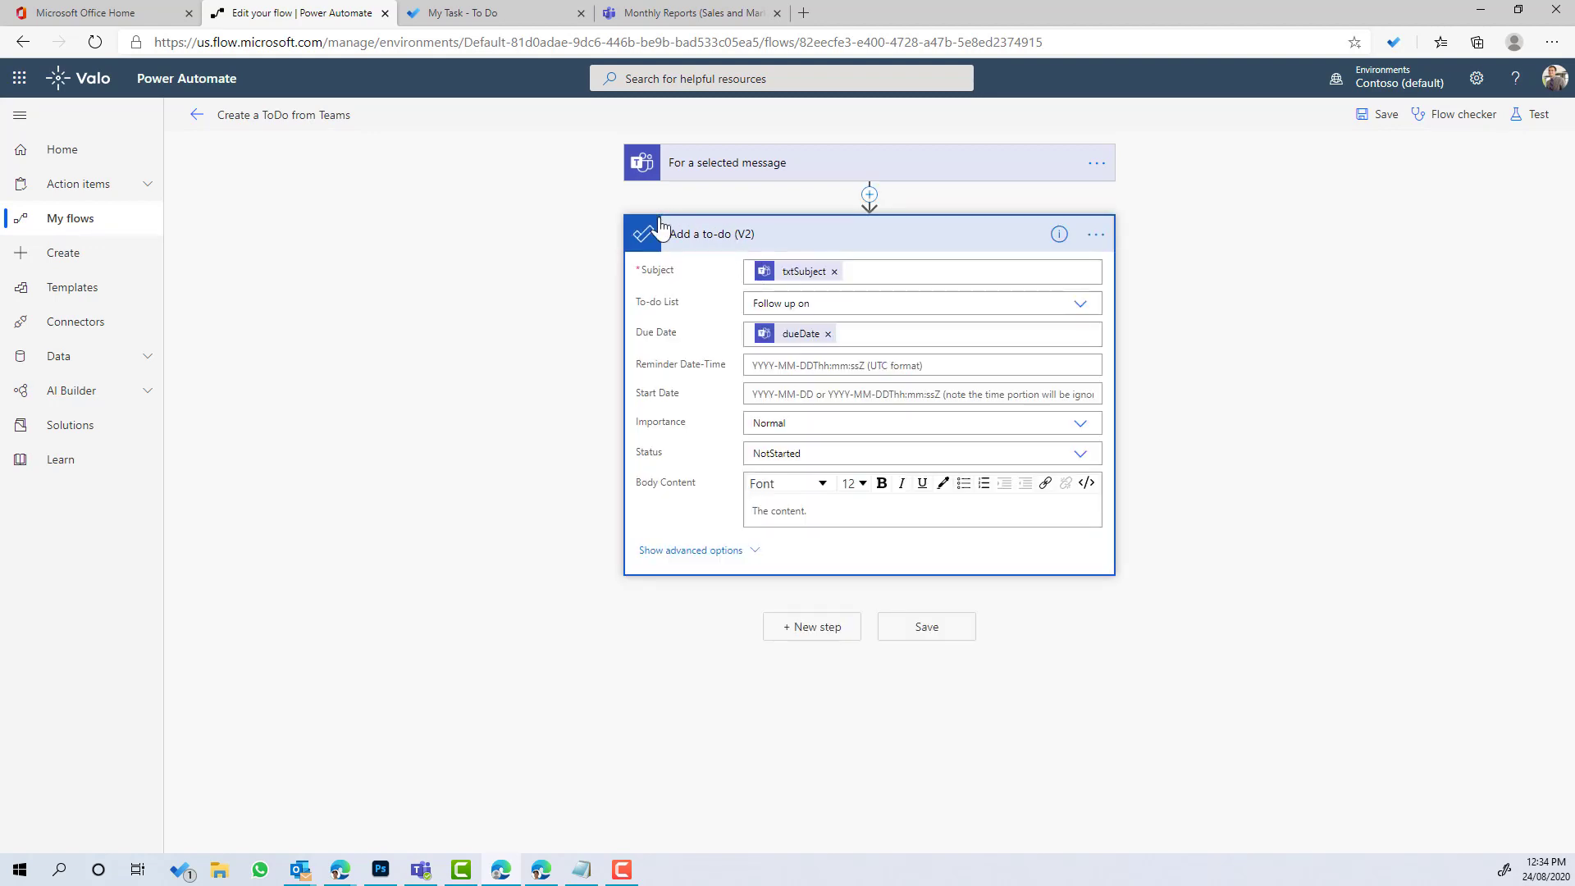
left_click(773, 507)
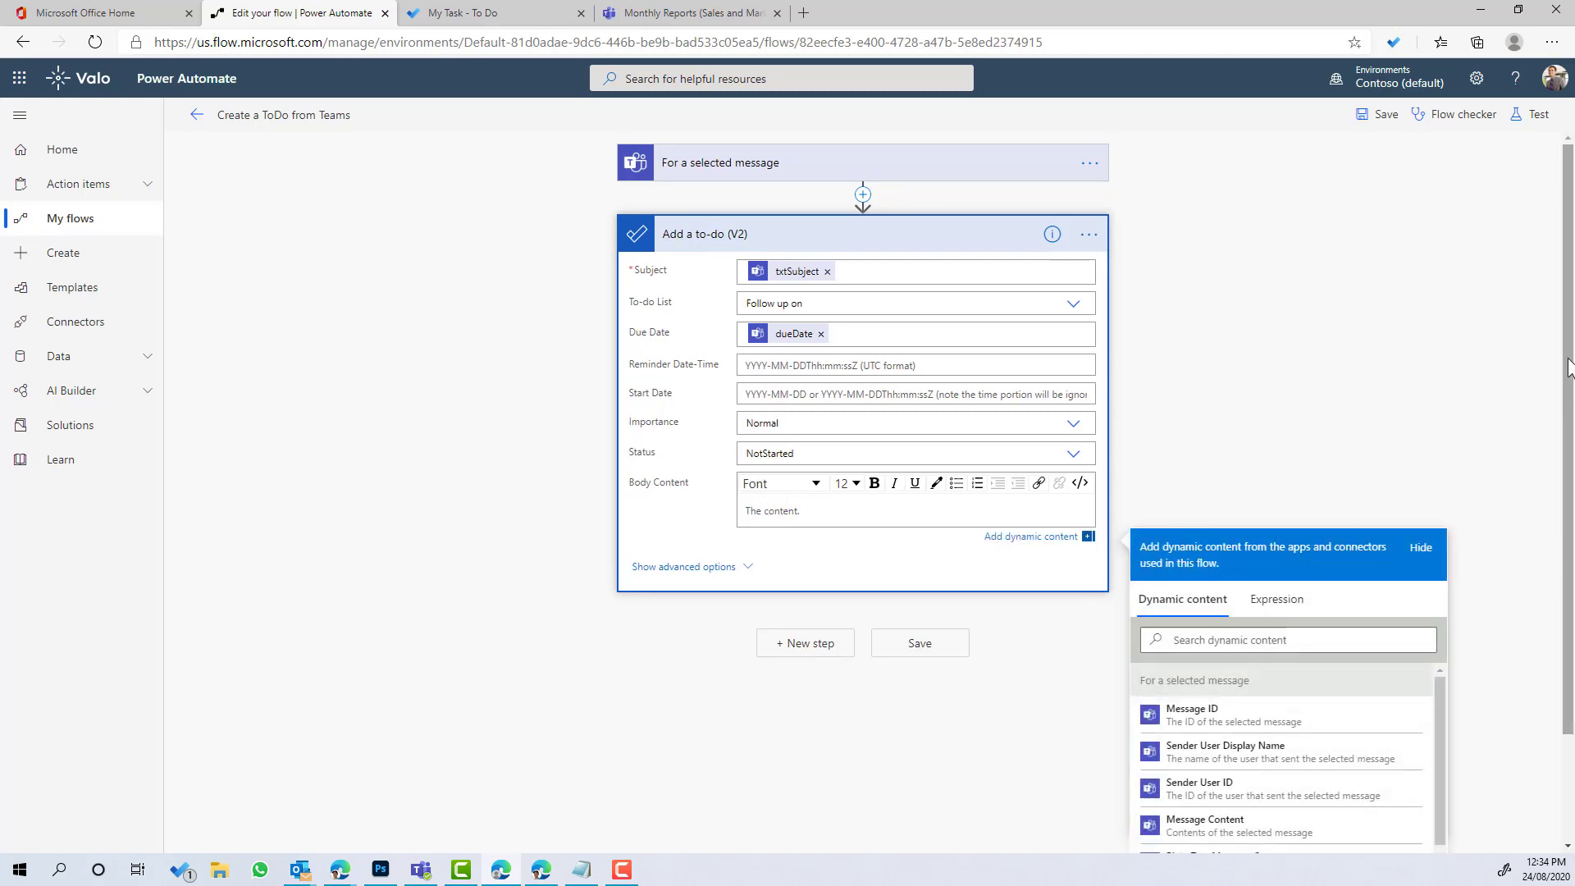
scroll(1568, 367, "down", 2)
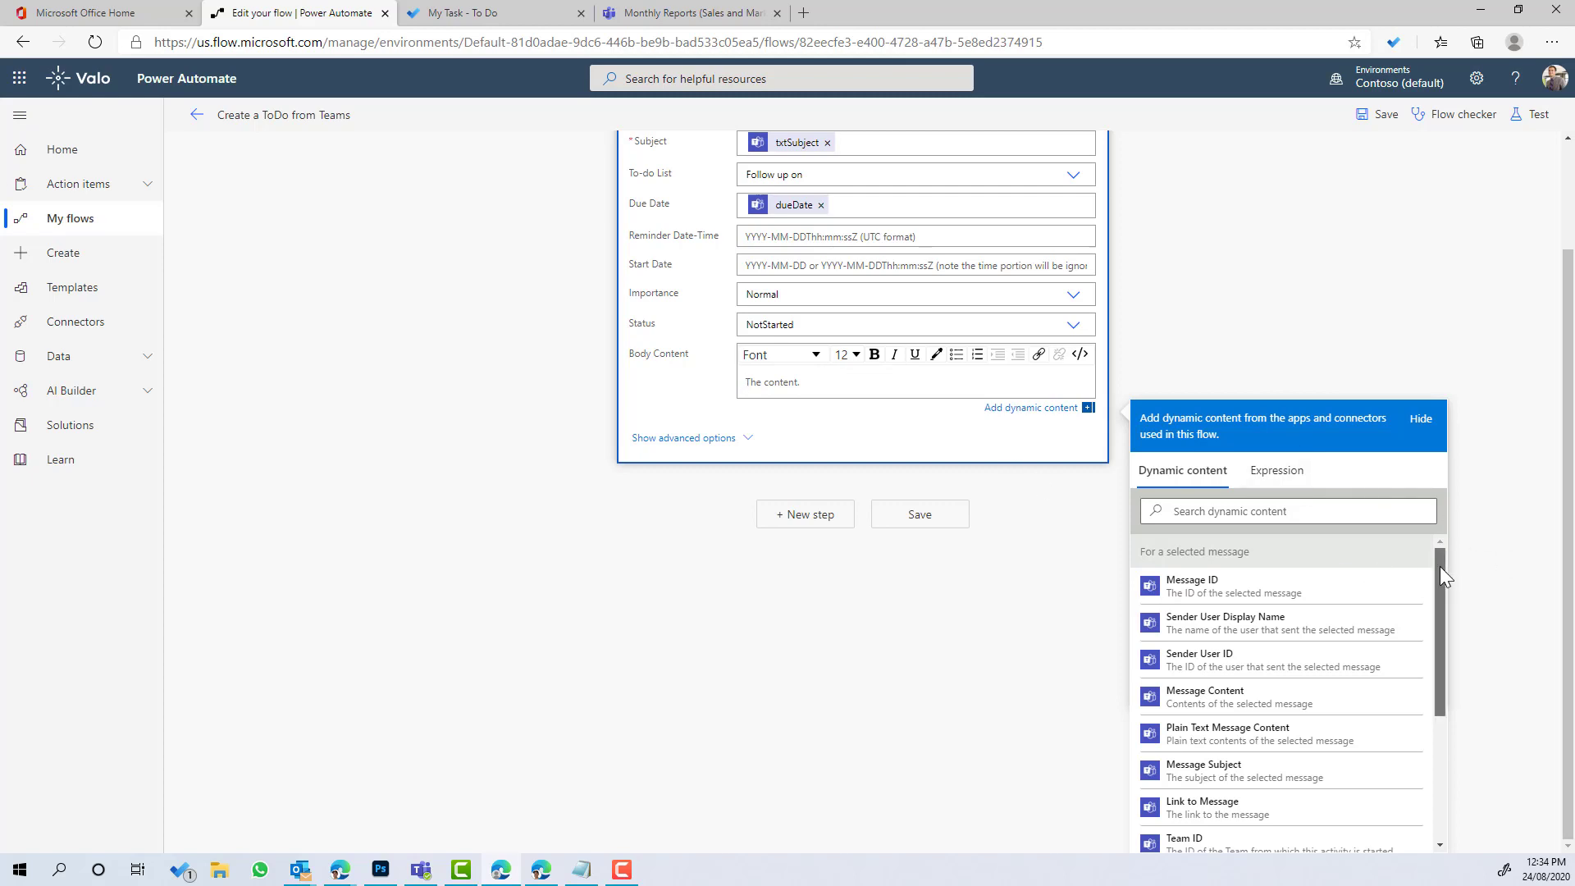
left_click_drag(1441, 568, 1439, 583)
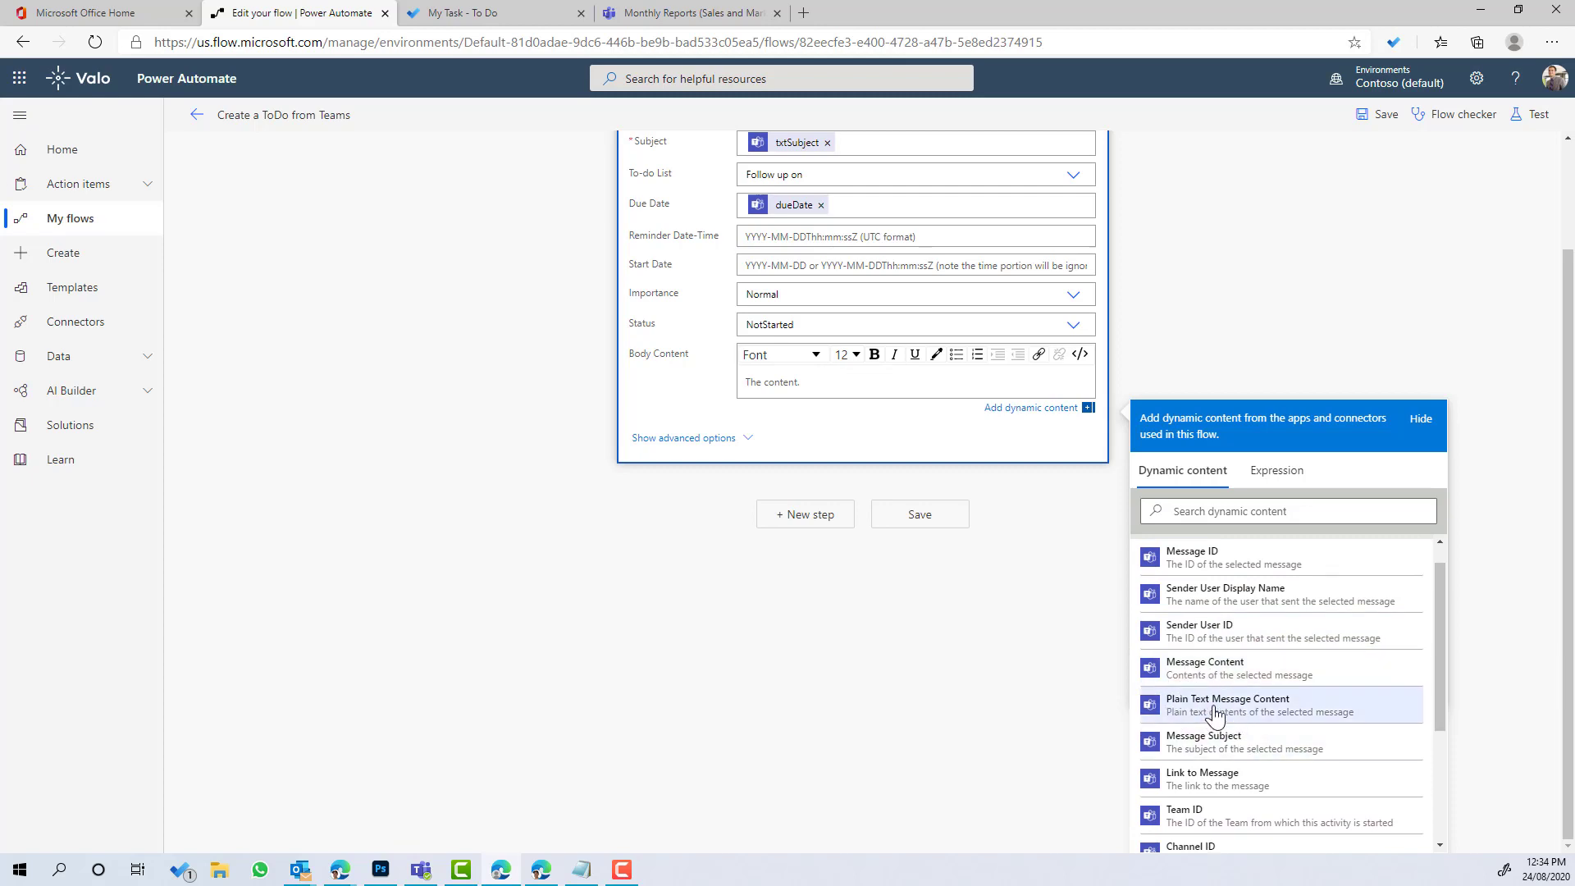
left_click(1216, 714)
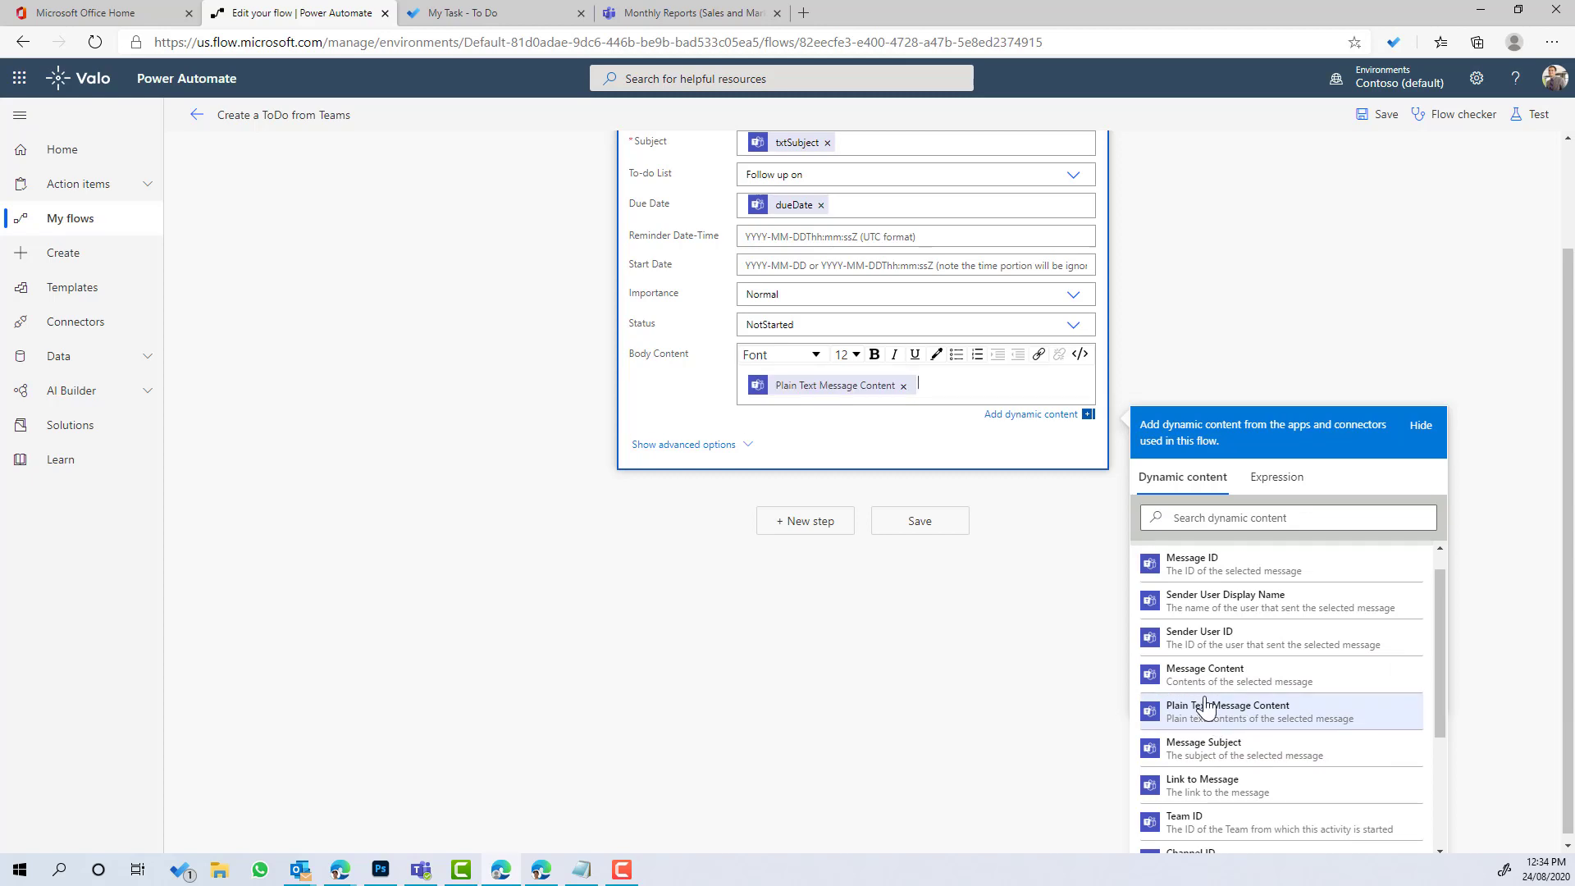
Step: Add a line reading Link: below the message content in Body Content, followed by the Link to Message dynamic value
scroll(1322, 703, "down", 1)
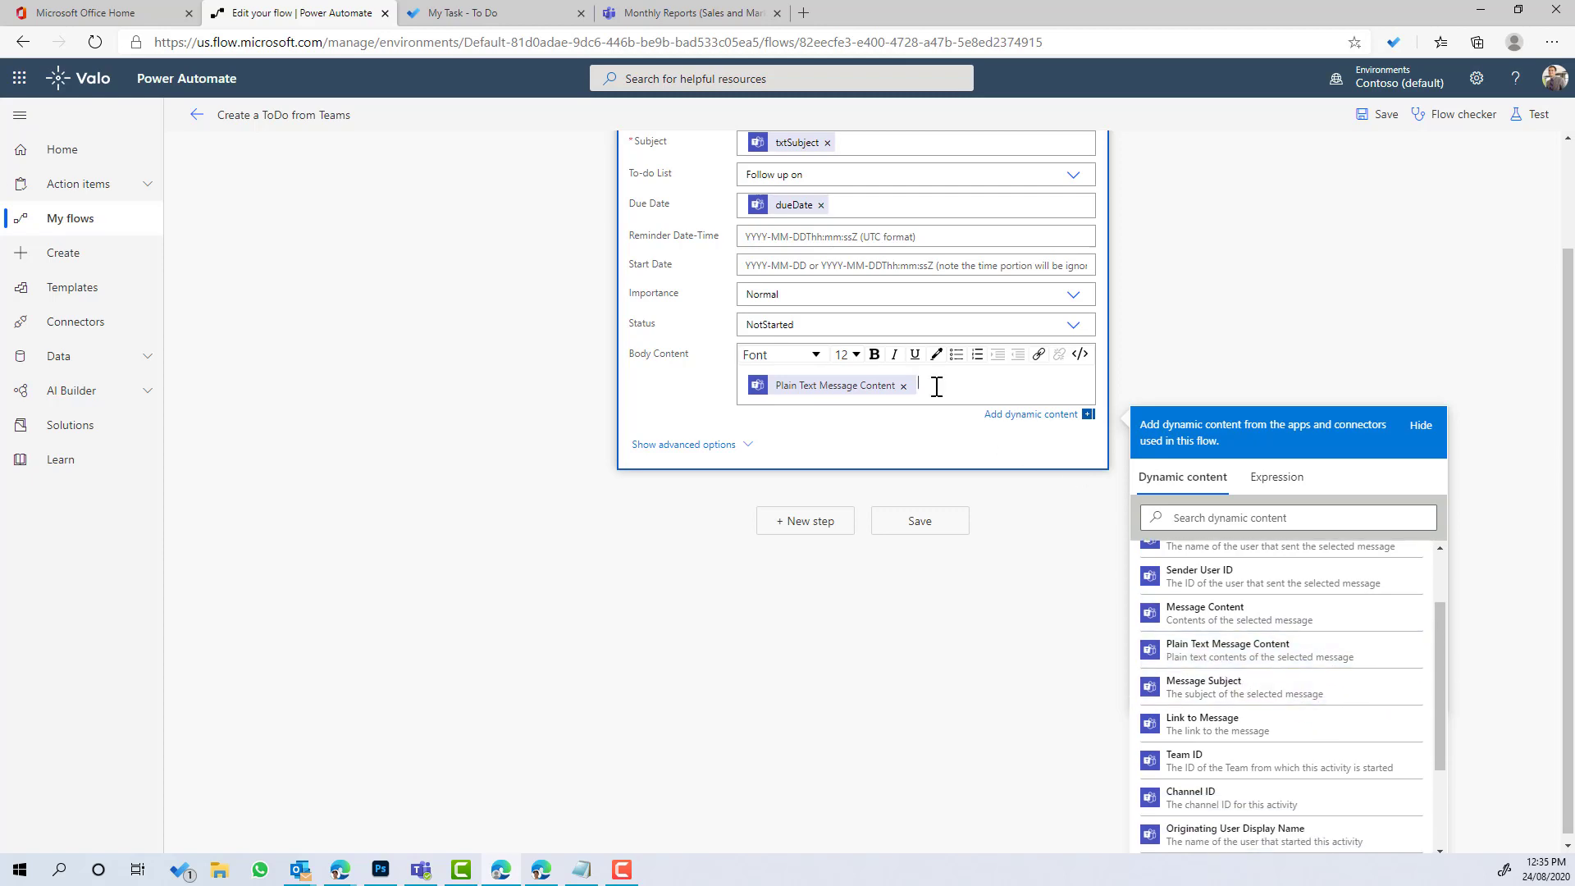
key("Return")
key("Return")
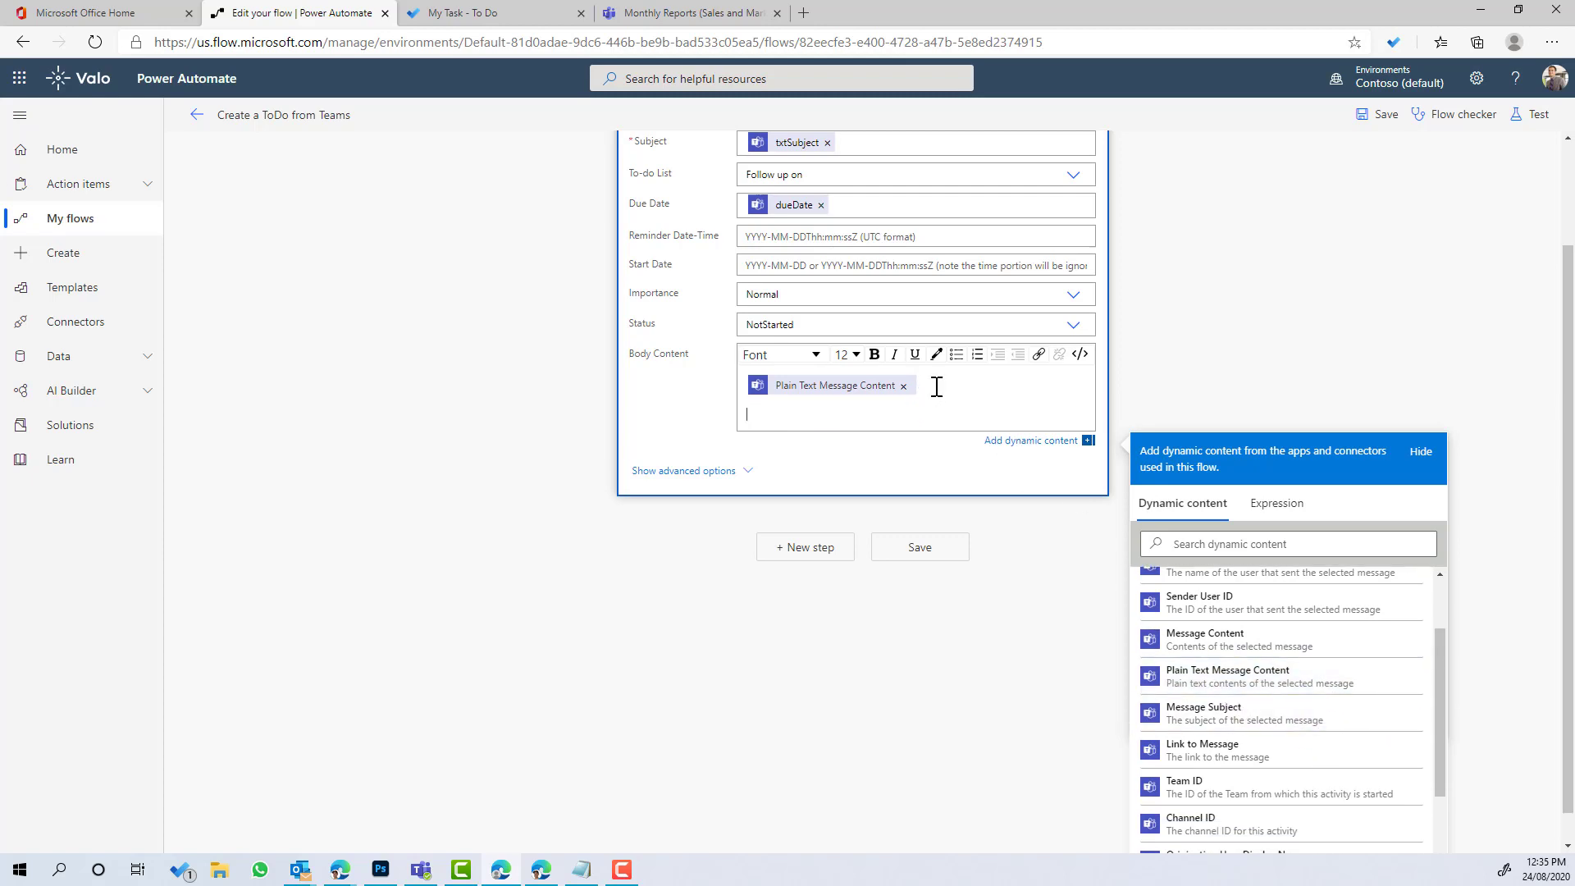
type("Link:")
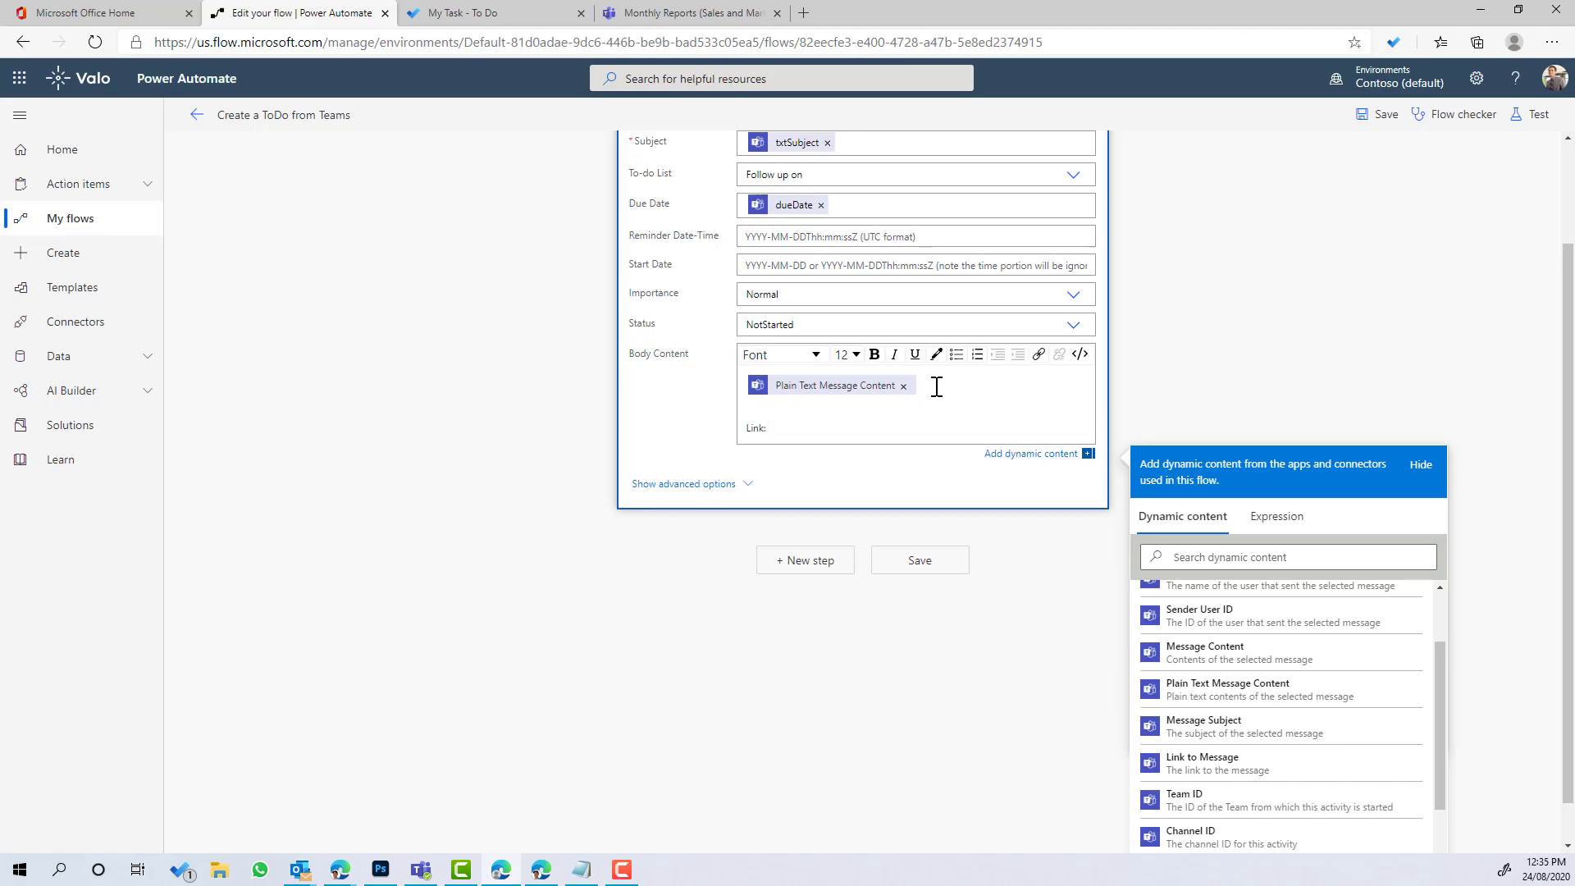
scroll(1324, 733, "down", 1)
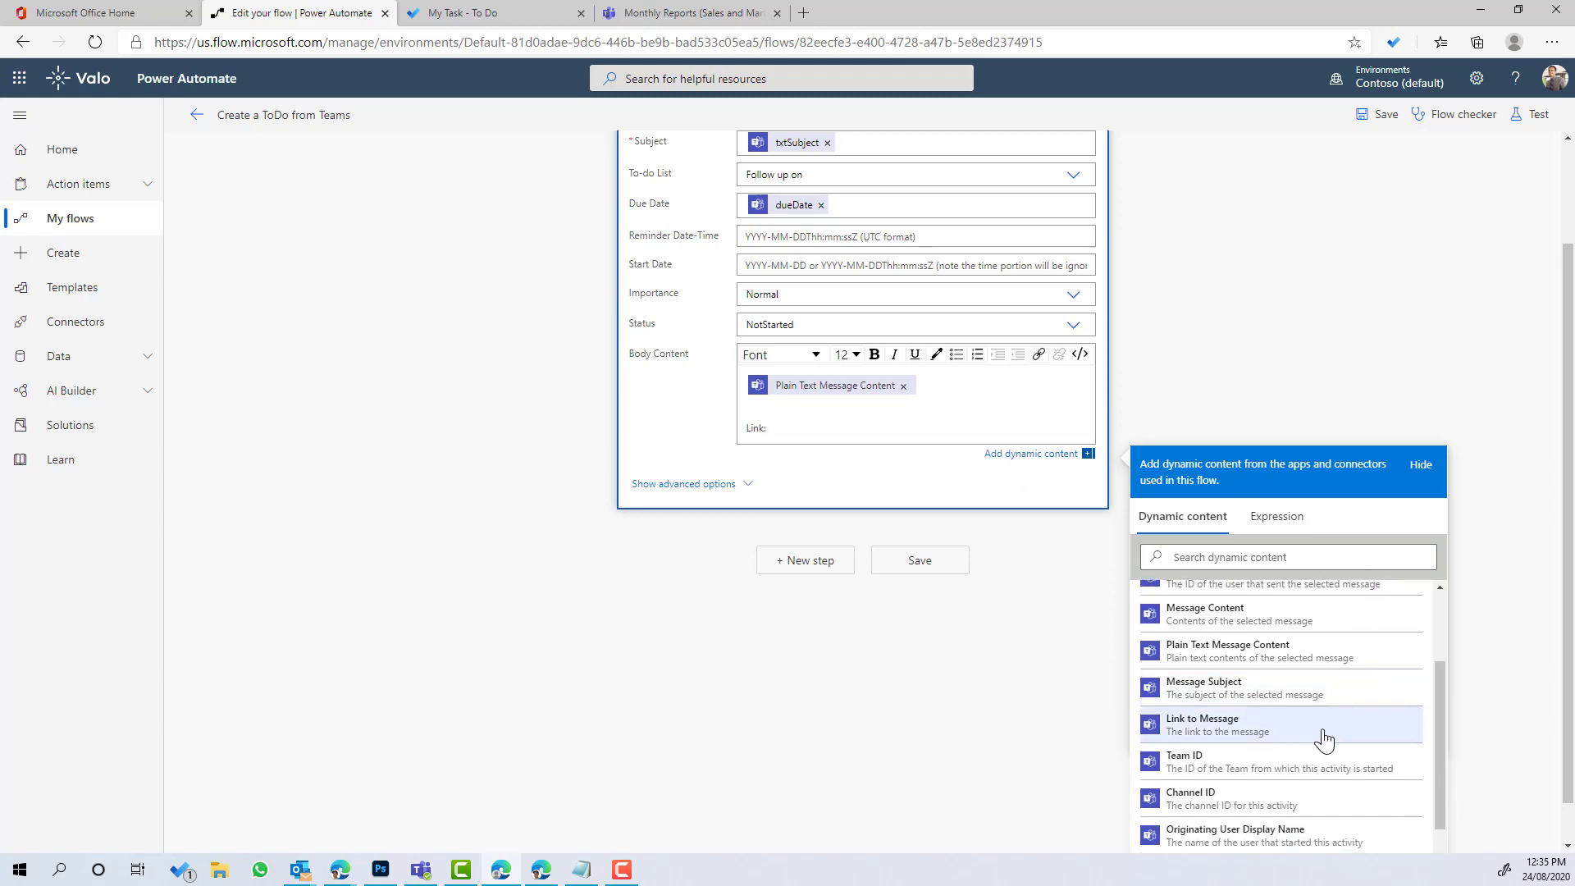
left_click(1204, 729)
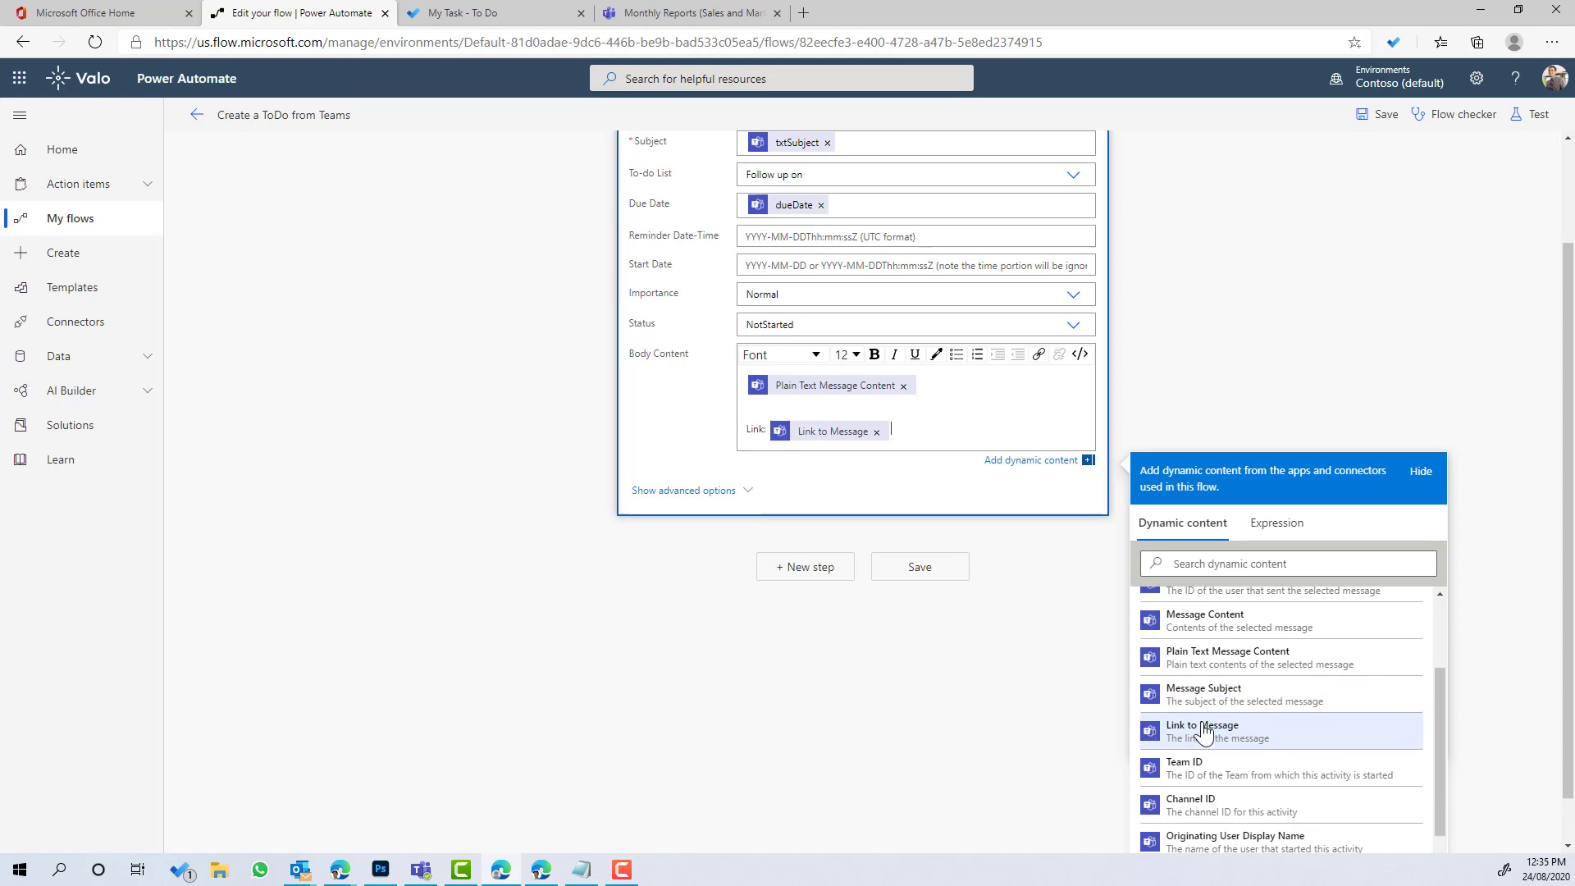
Step: Make the Link: label in Body Content bold and save the flow
double_click(763, 430)
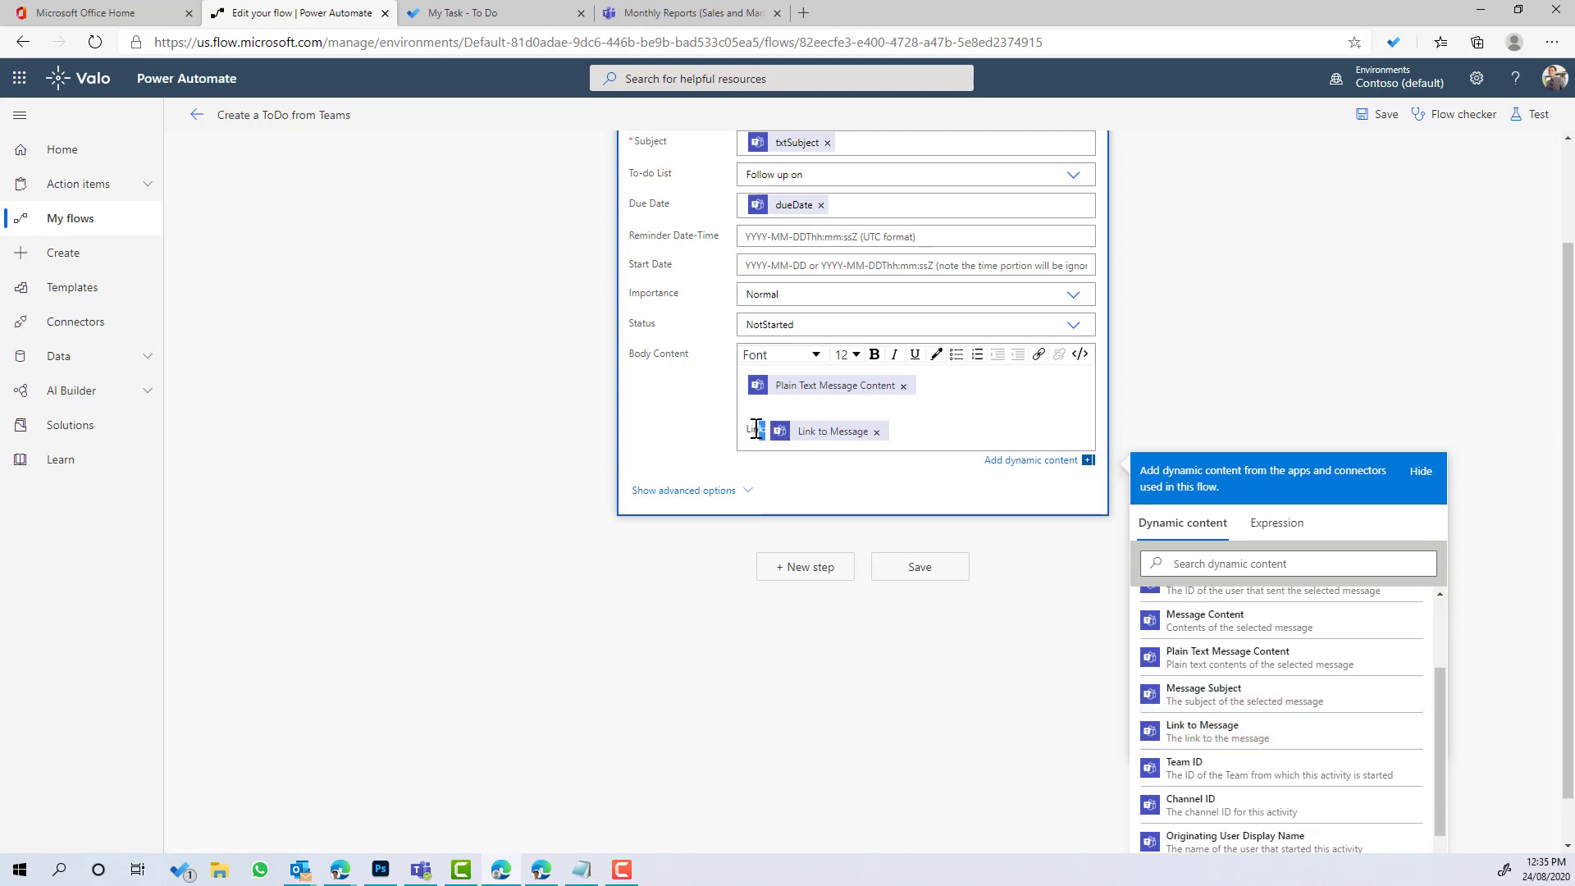
left_click(875, 359)
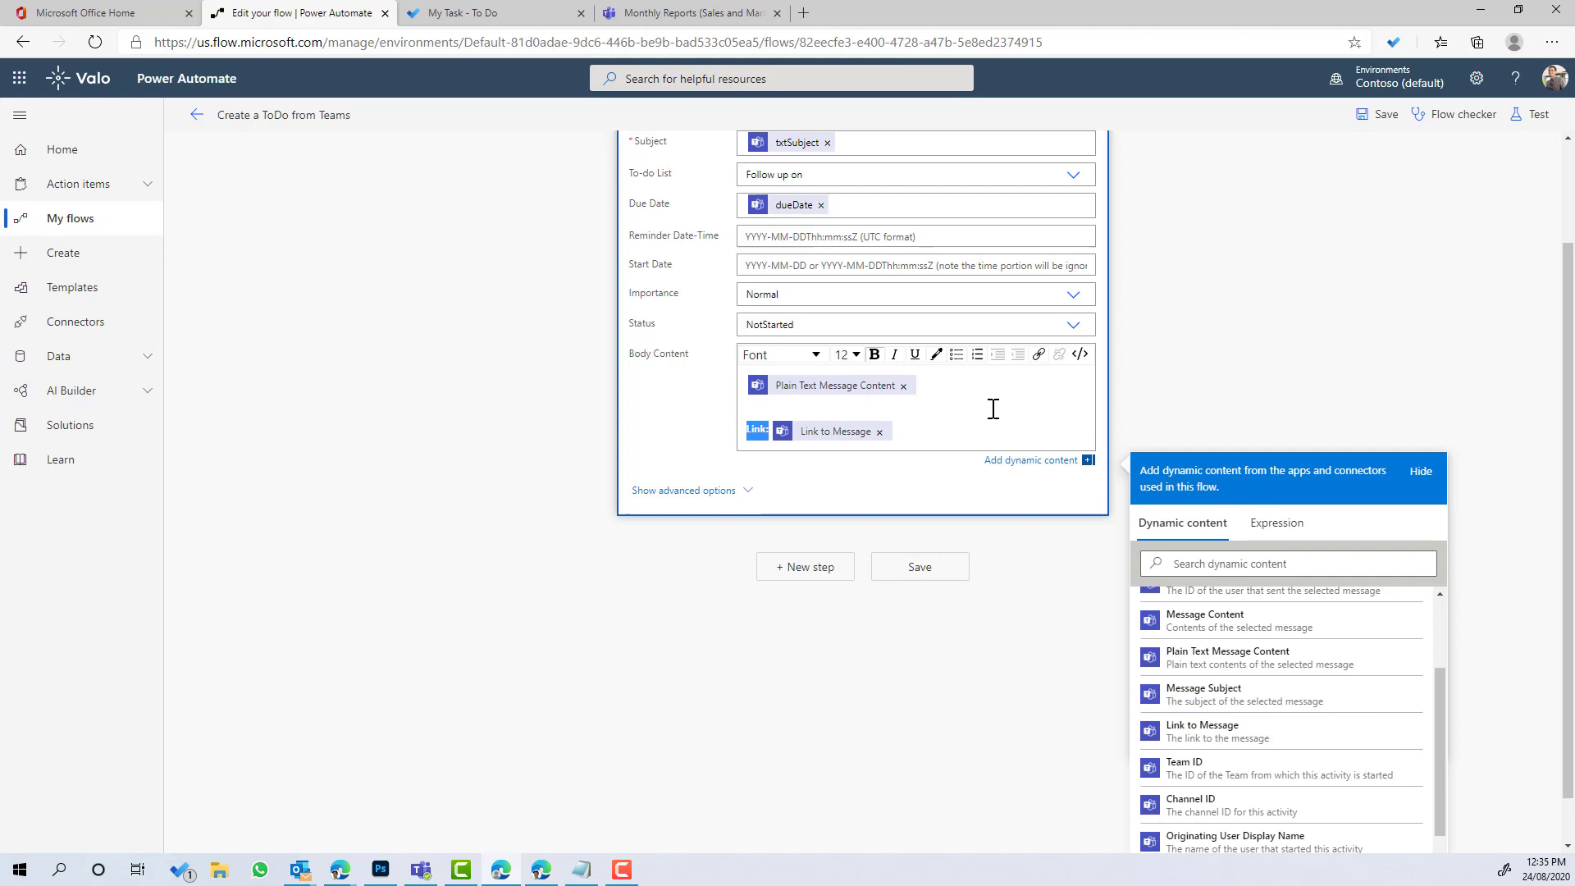
left_click(875, 493)
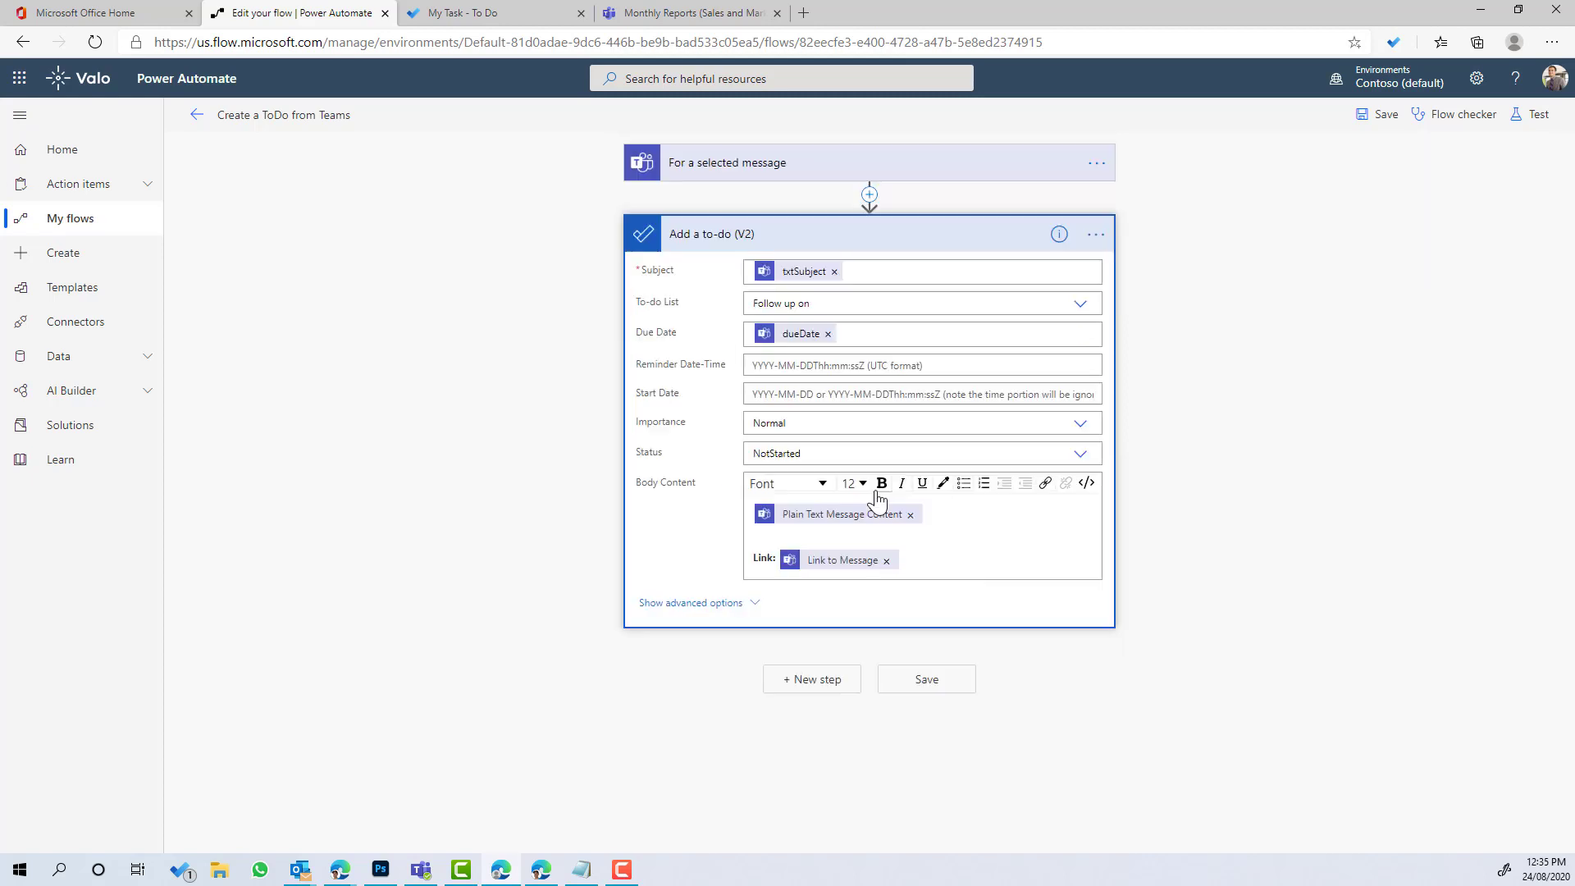
left_click(1385, 123)
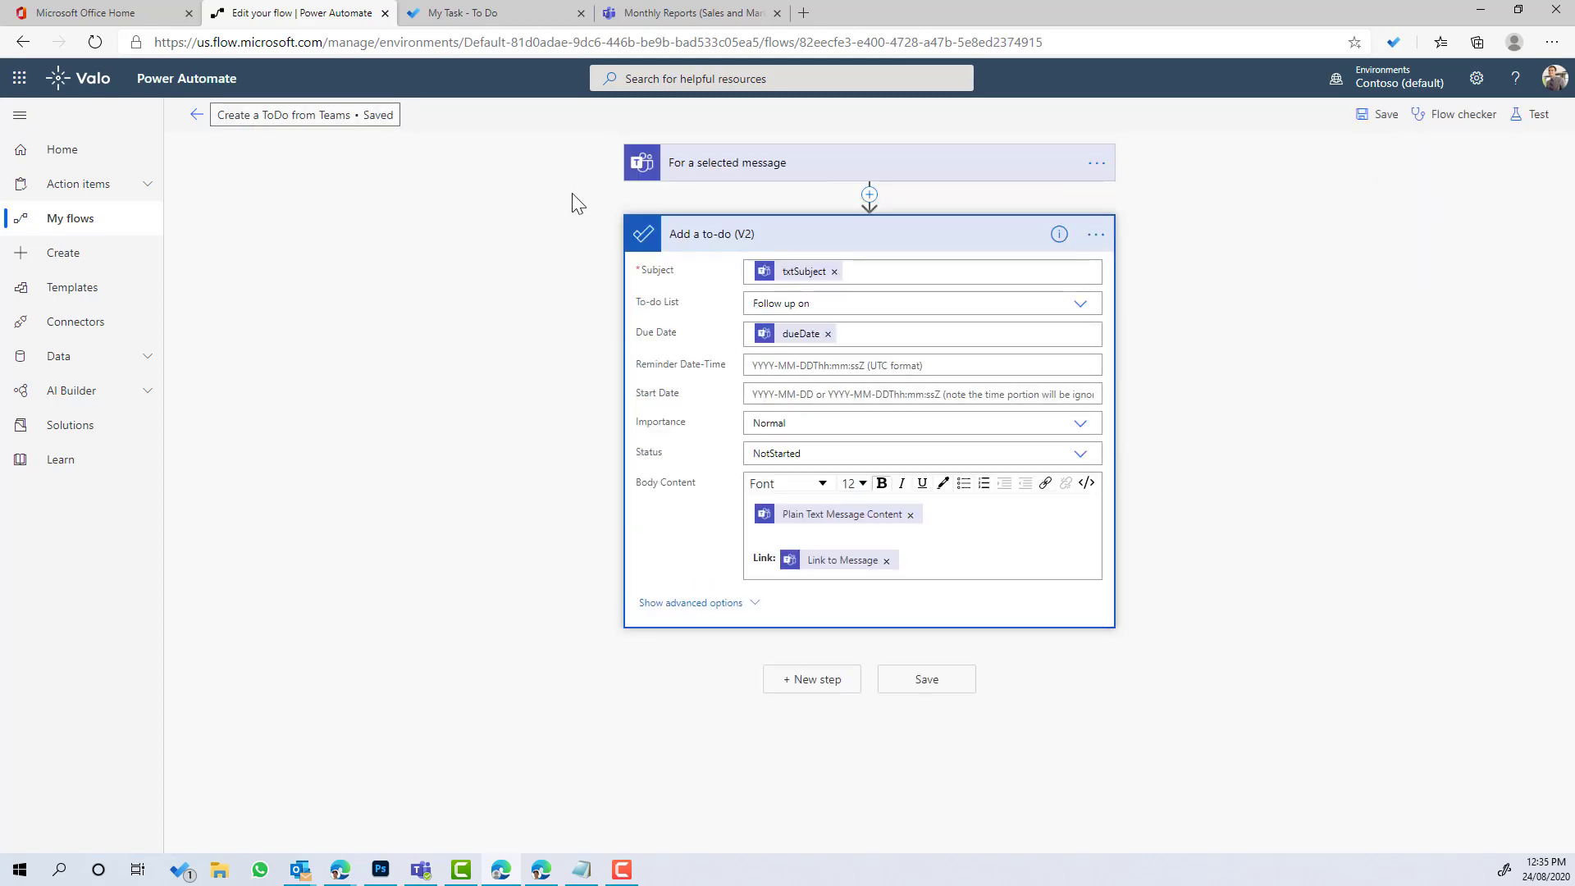
Step: Switch to Teams, reload it and run Create a ToDo from Teams on the IMPORTANT regional reports message in Monthly Reports
left_click(466, 16)
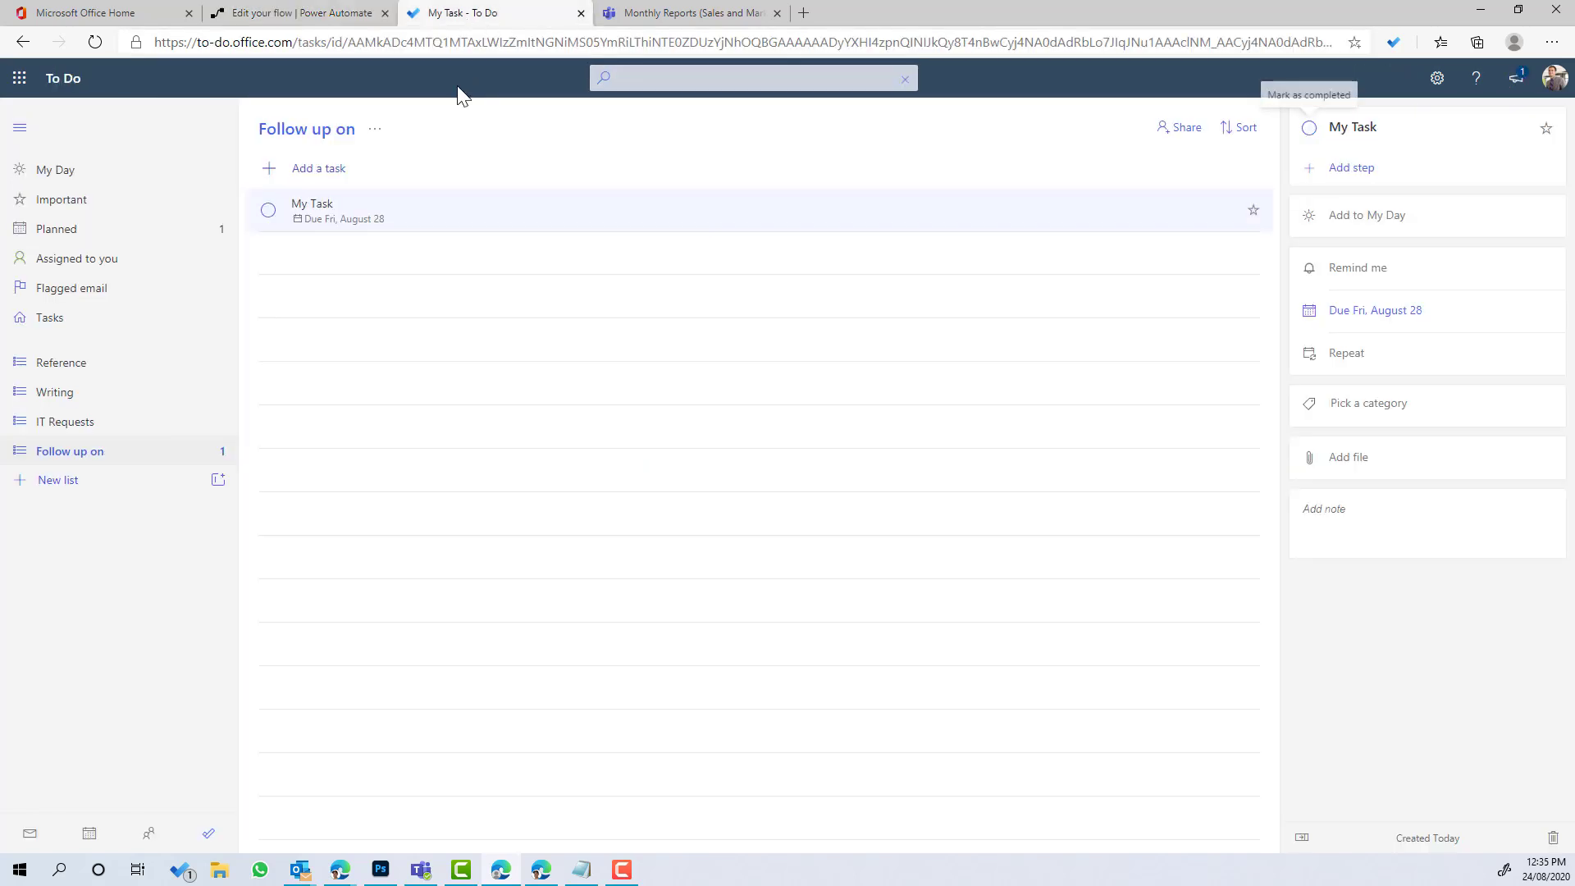
left_click(680, 14)
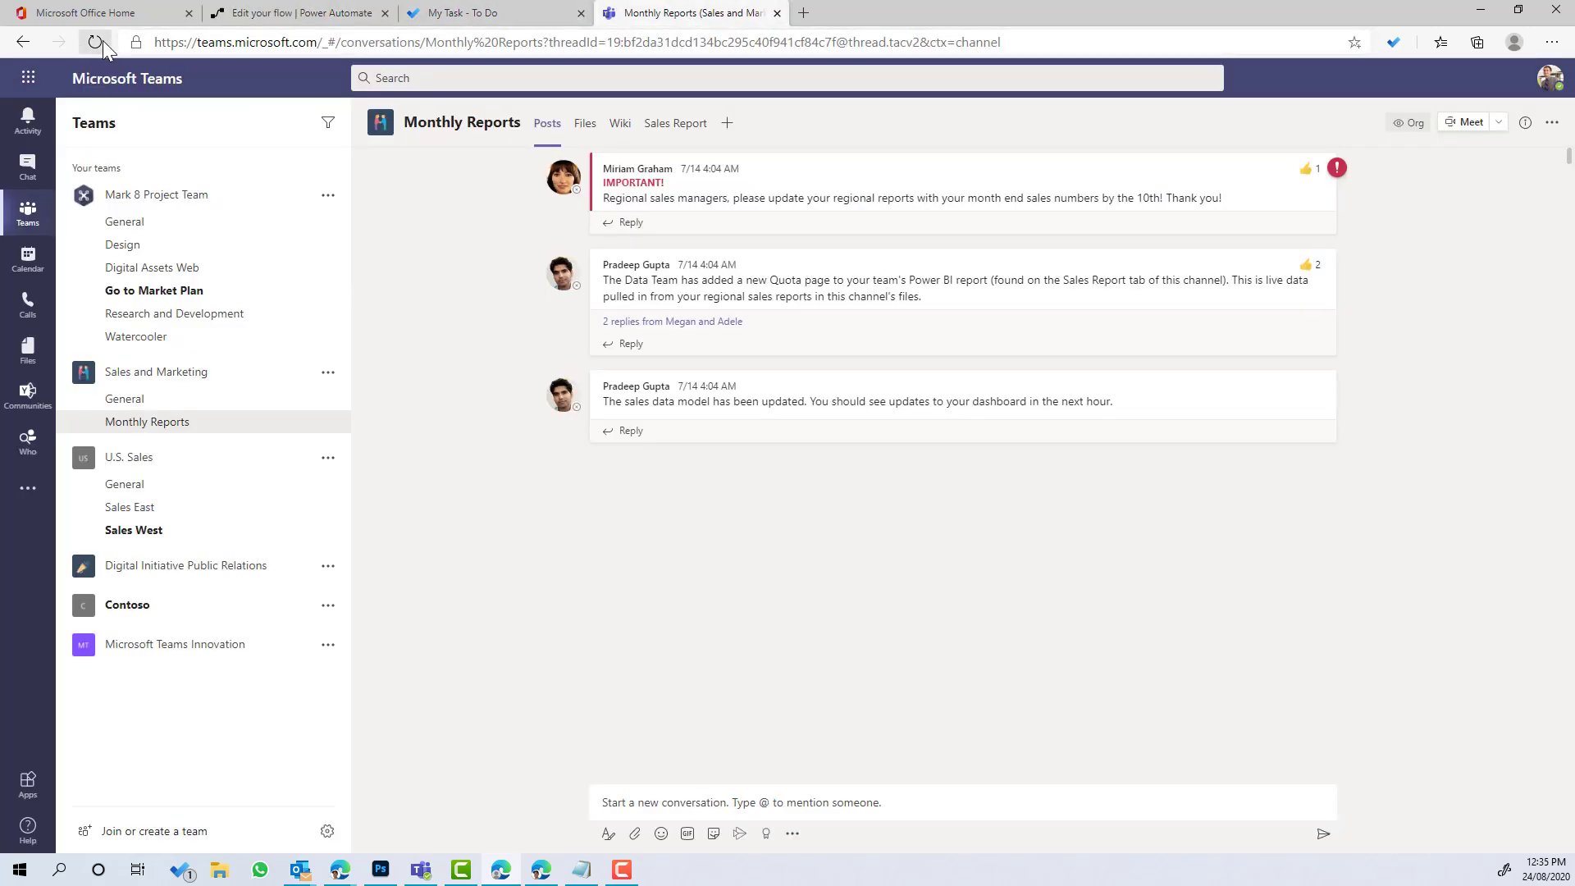
left_click(102, 41)
mouse_move(1323, 248)
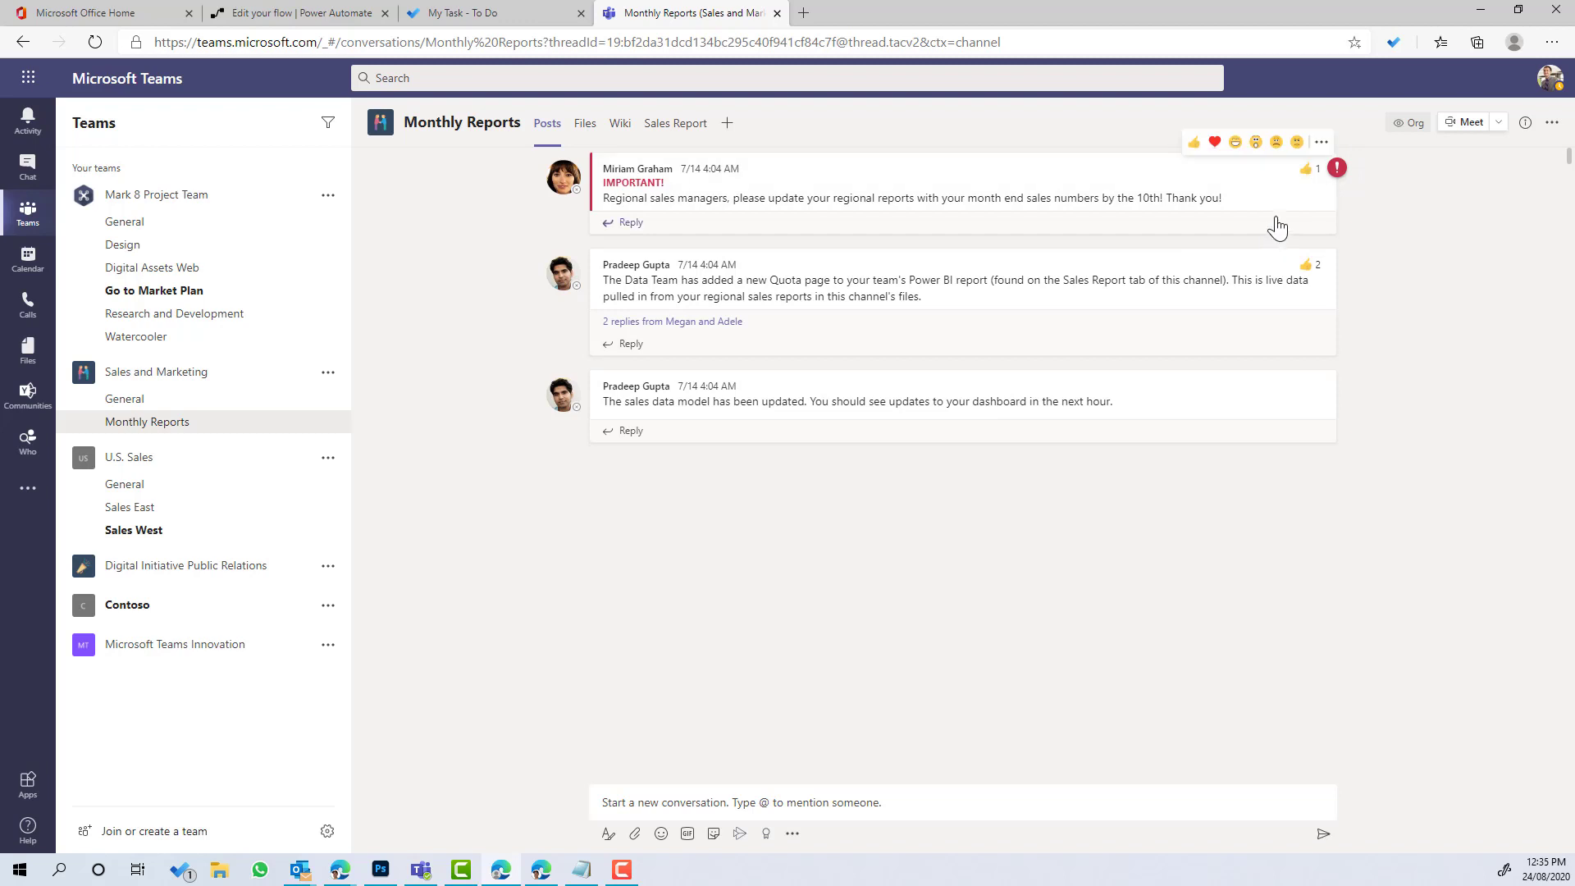
left_click(1321, 142)
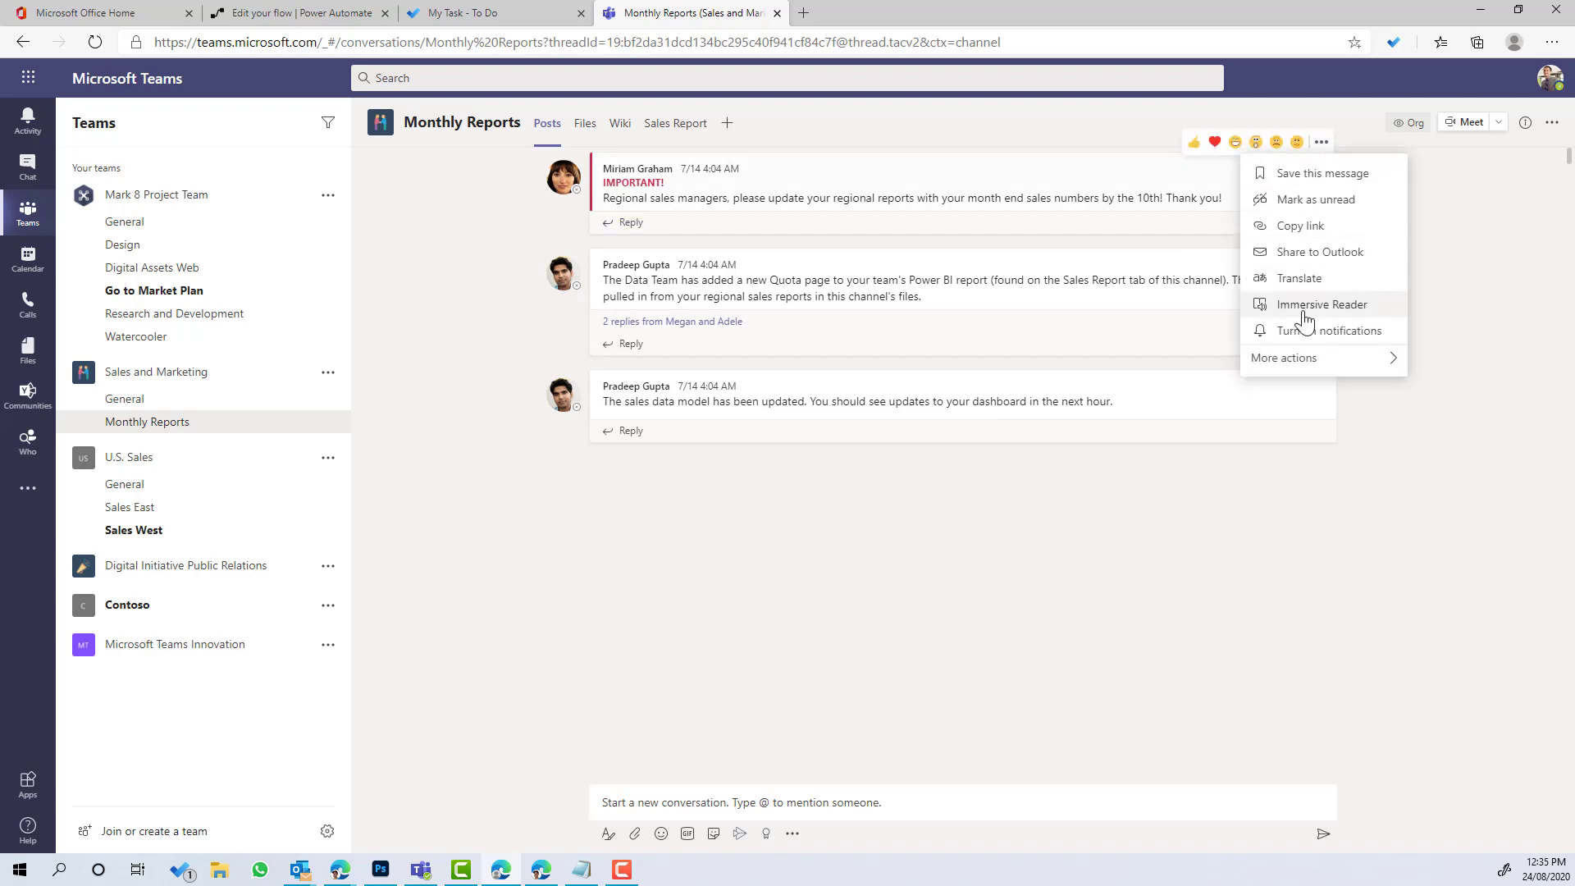
mouse_move(1304, 373)
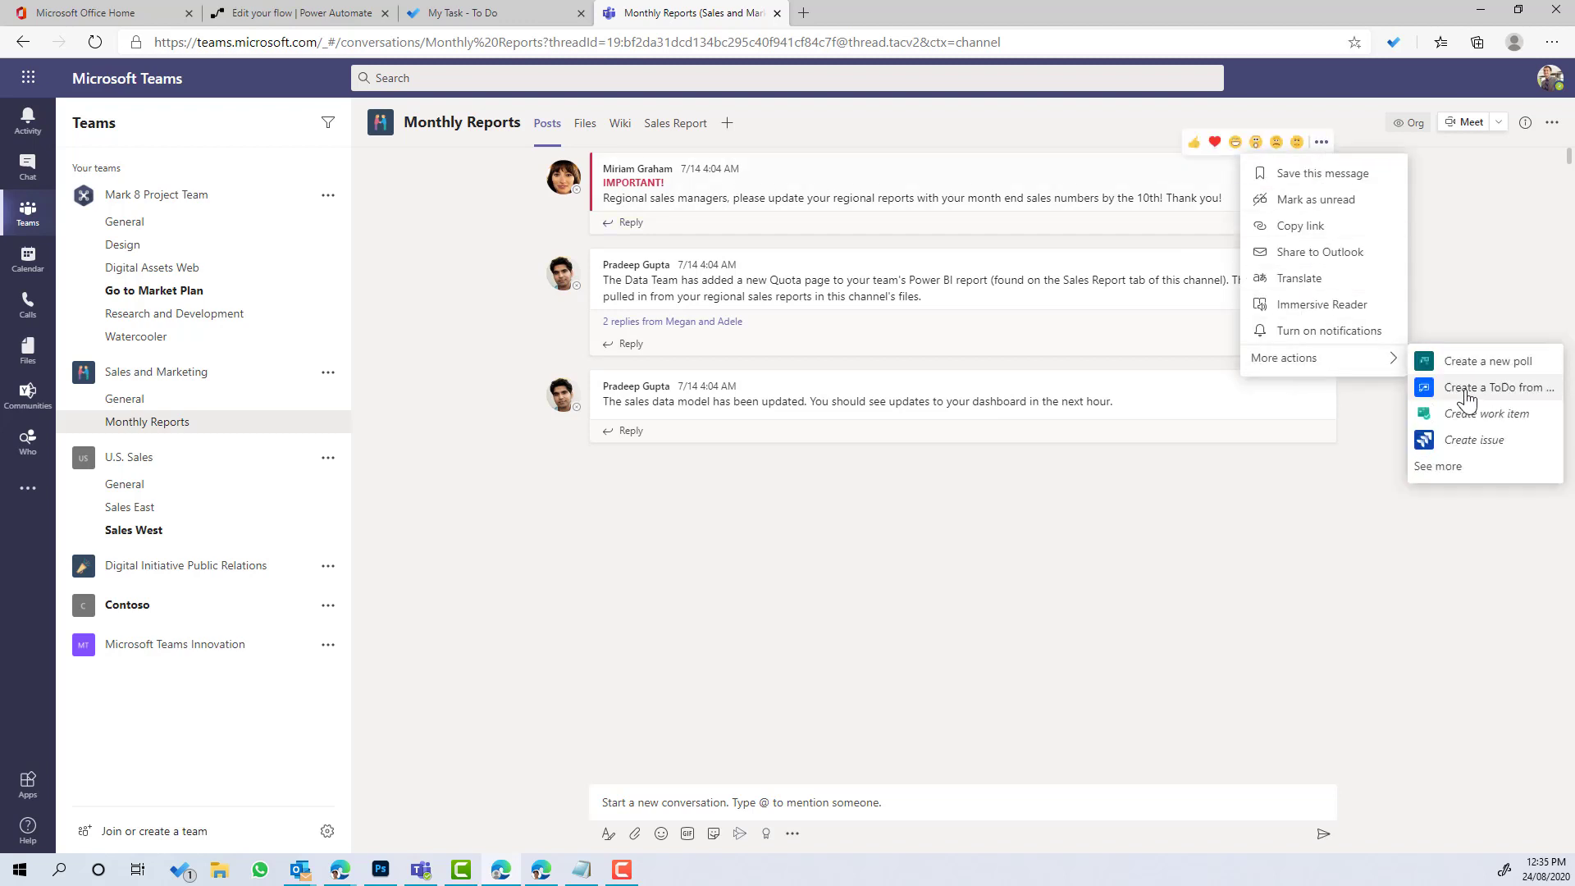
left_click(1461, 393)
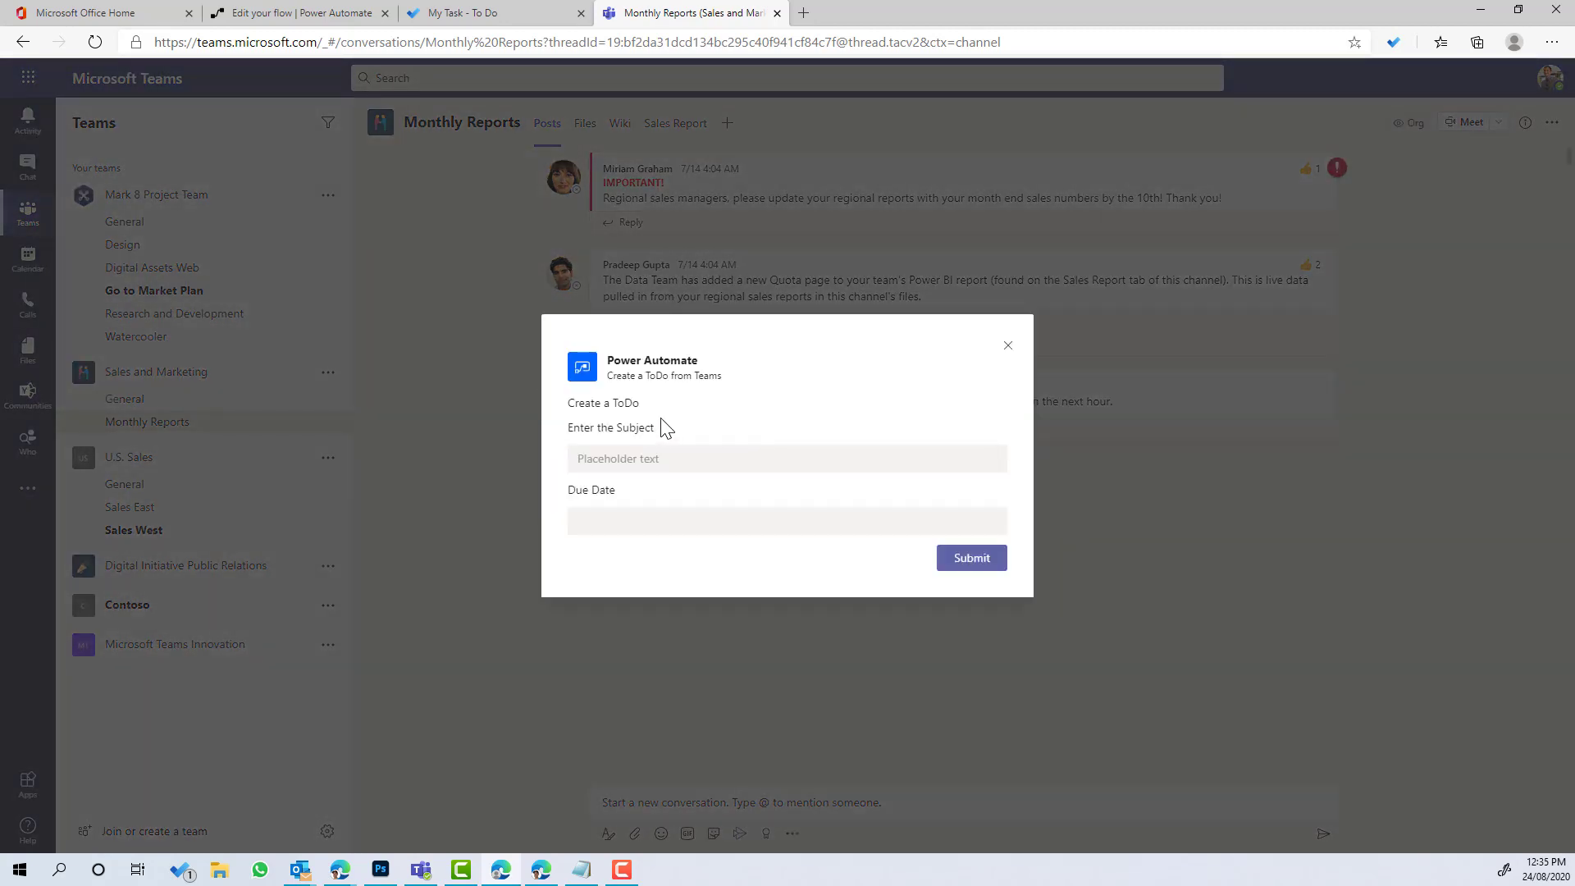
Step: Fill in the Create a ToDo card with subject Update Regional Report and due date Aug 28, 2020, and submit it
left_click(626, 463)
type("Update Regional Report")
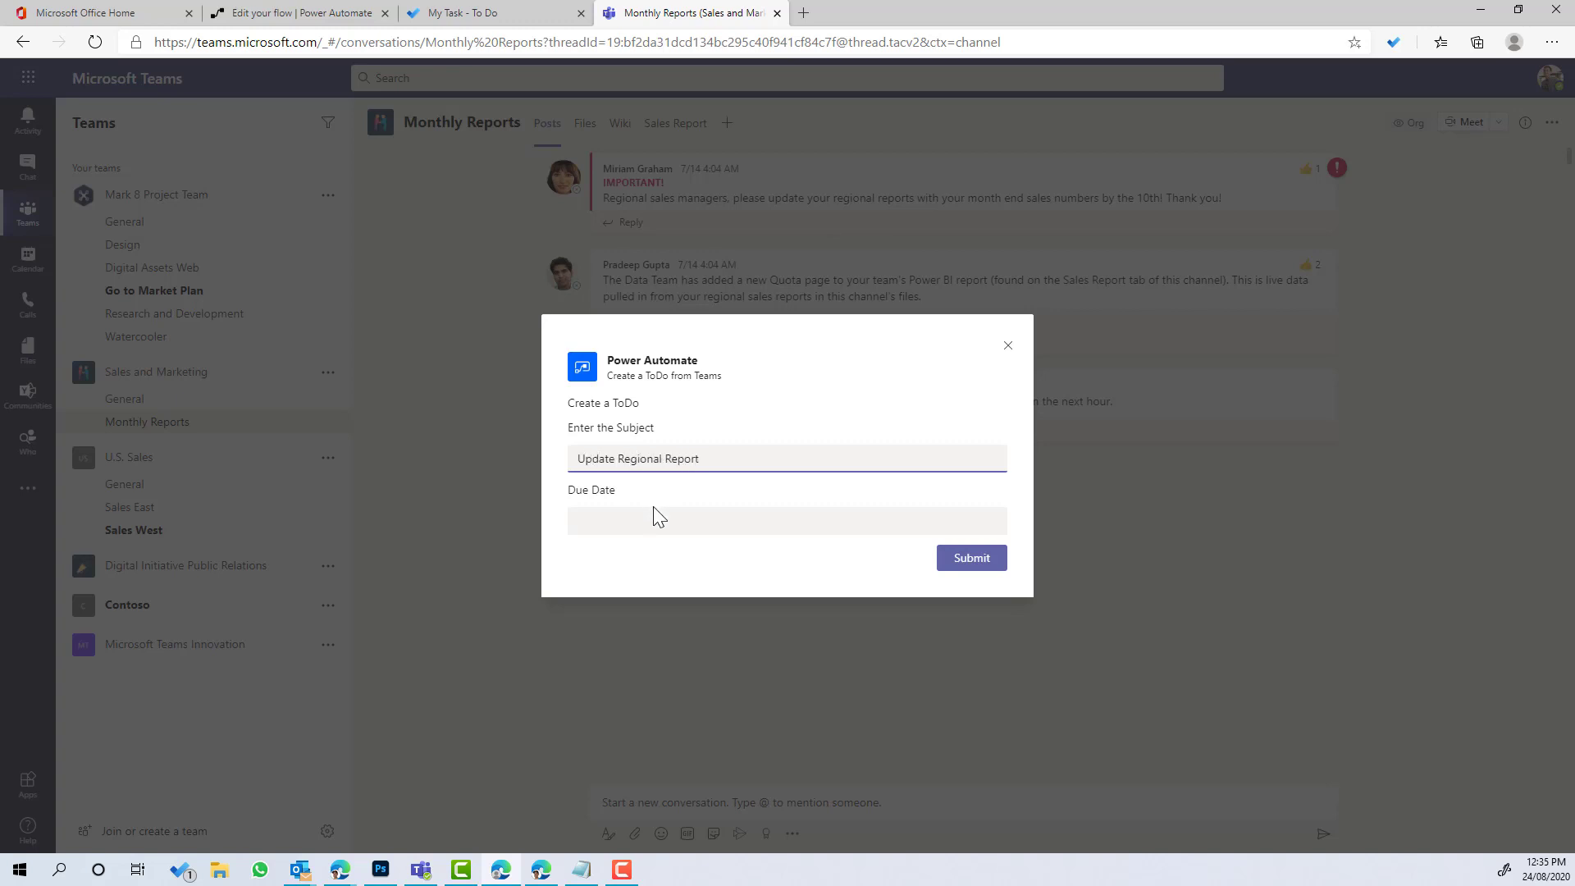
left_click(656, 515)
left_click(761, 715)
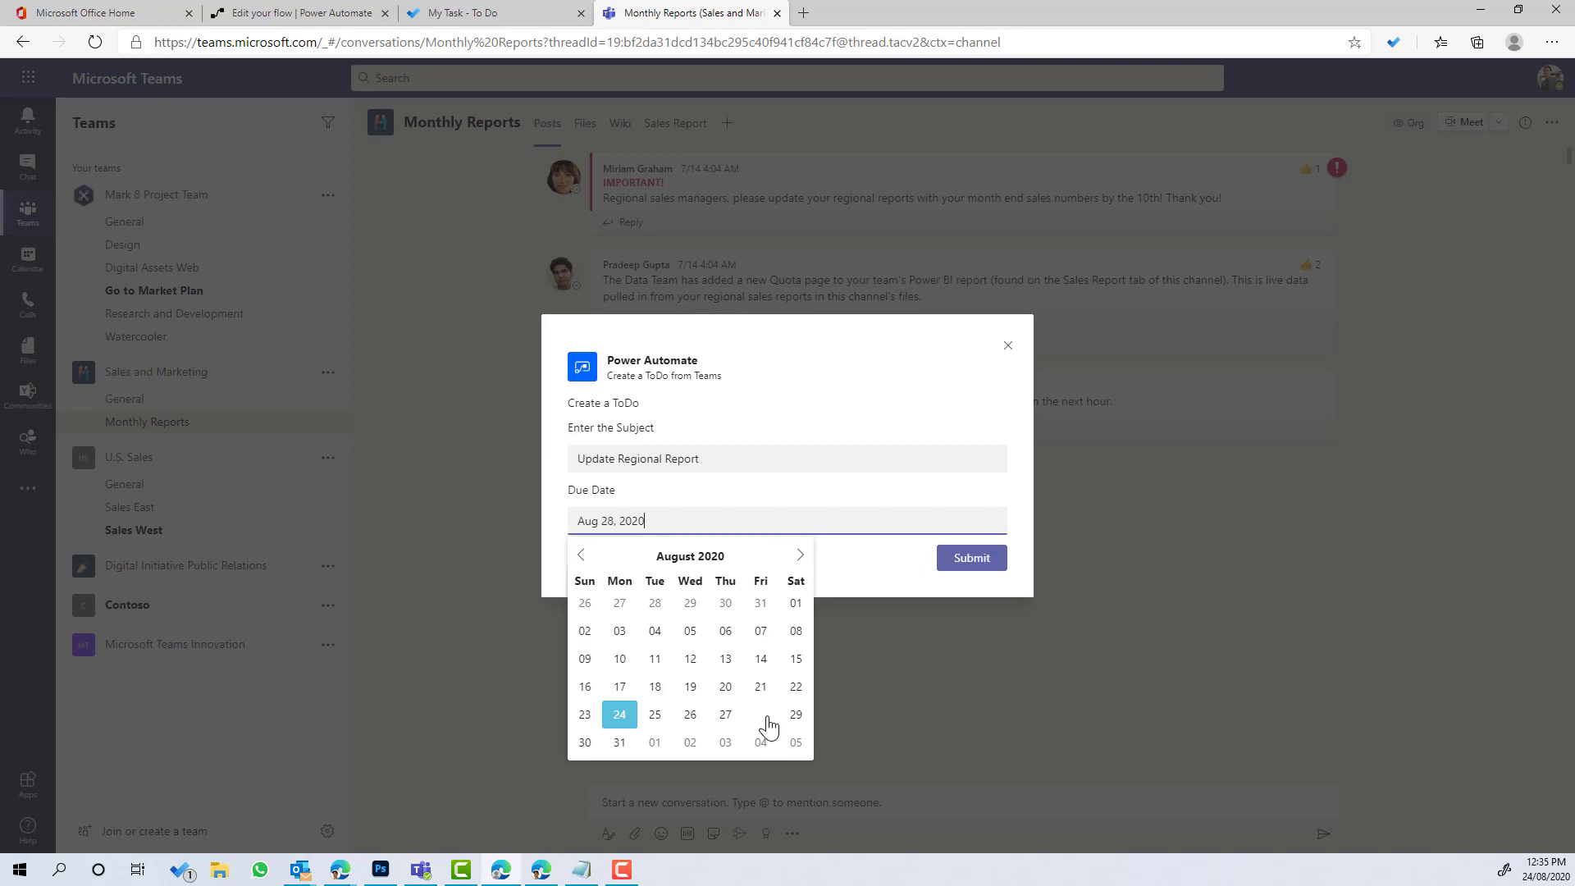
left_click(968, 561)
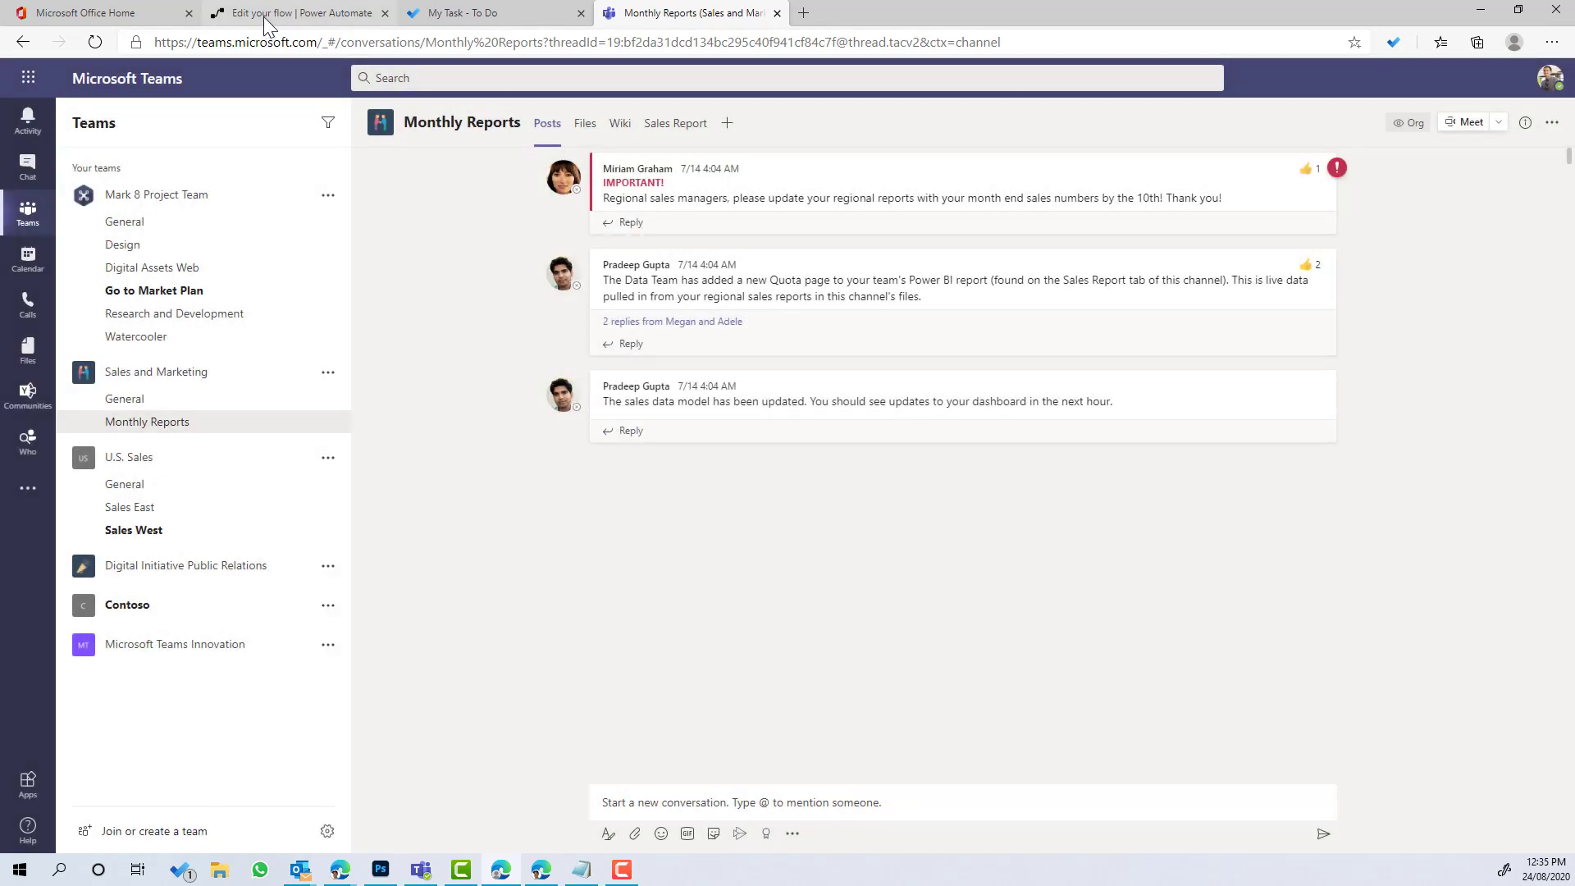
Step: Switch to Power Automate and leave the flow editor for the flow's details page to check the run history
left_click(262, 13)
left_click(196, 114)
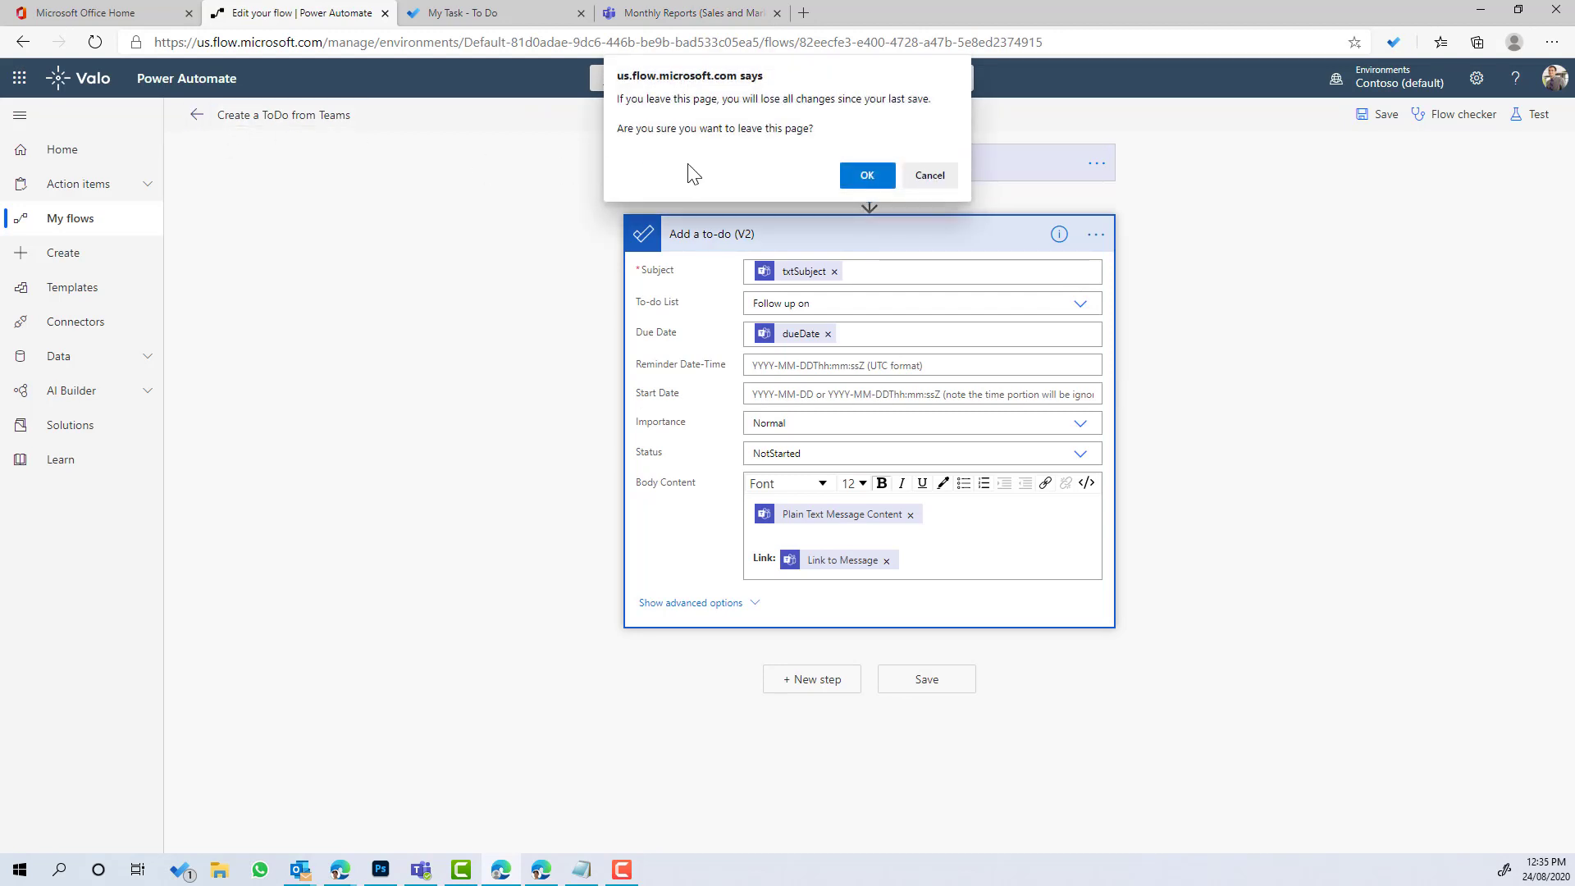
left_click(868, 175)
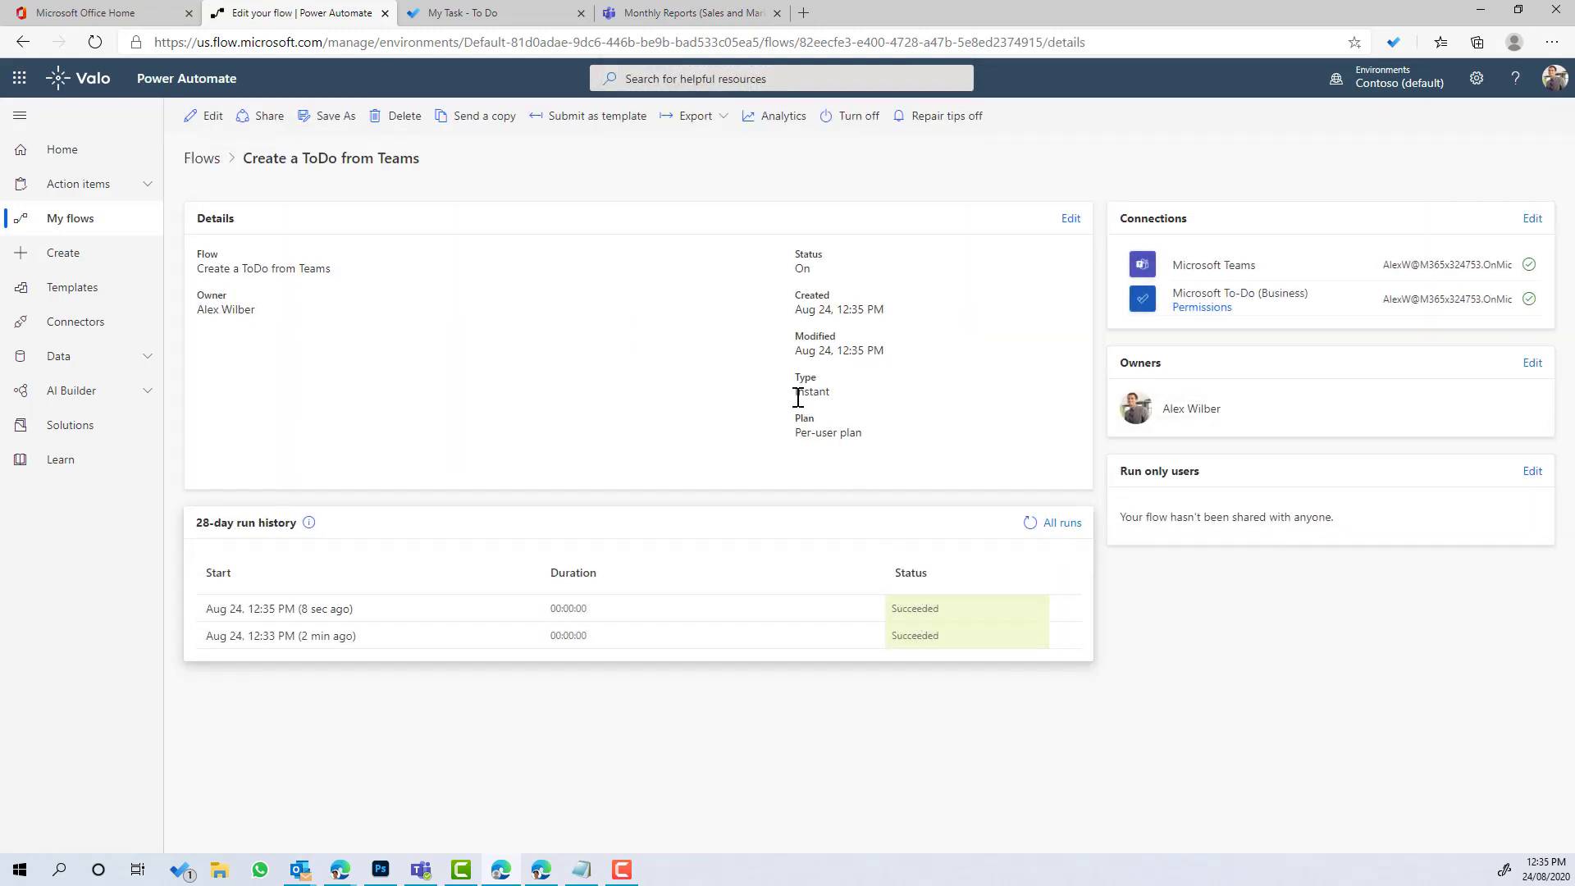
Step: Switch to To Do, mark My Task in the Follow up on list as completed and reload the page
left_click(499, 17)
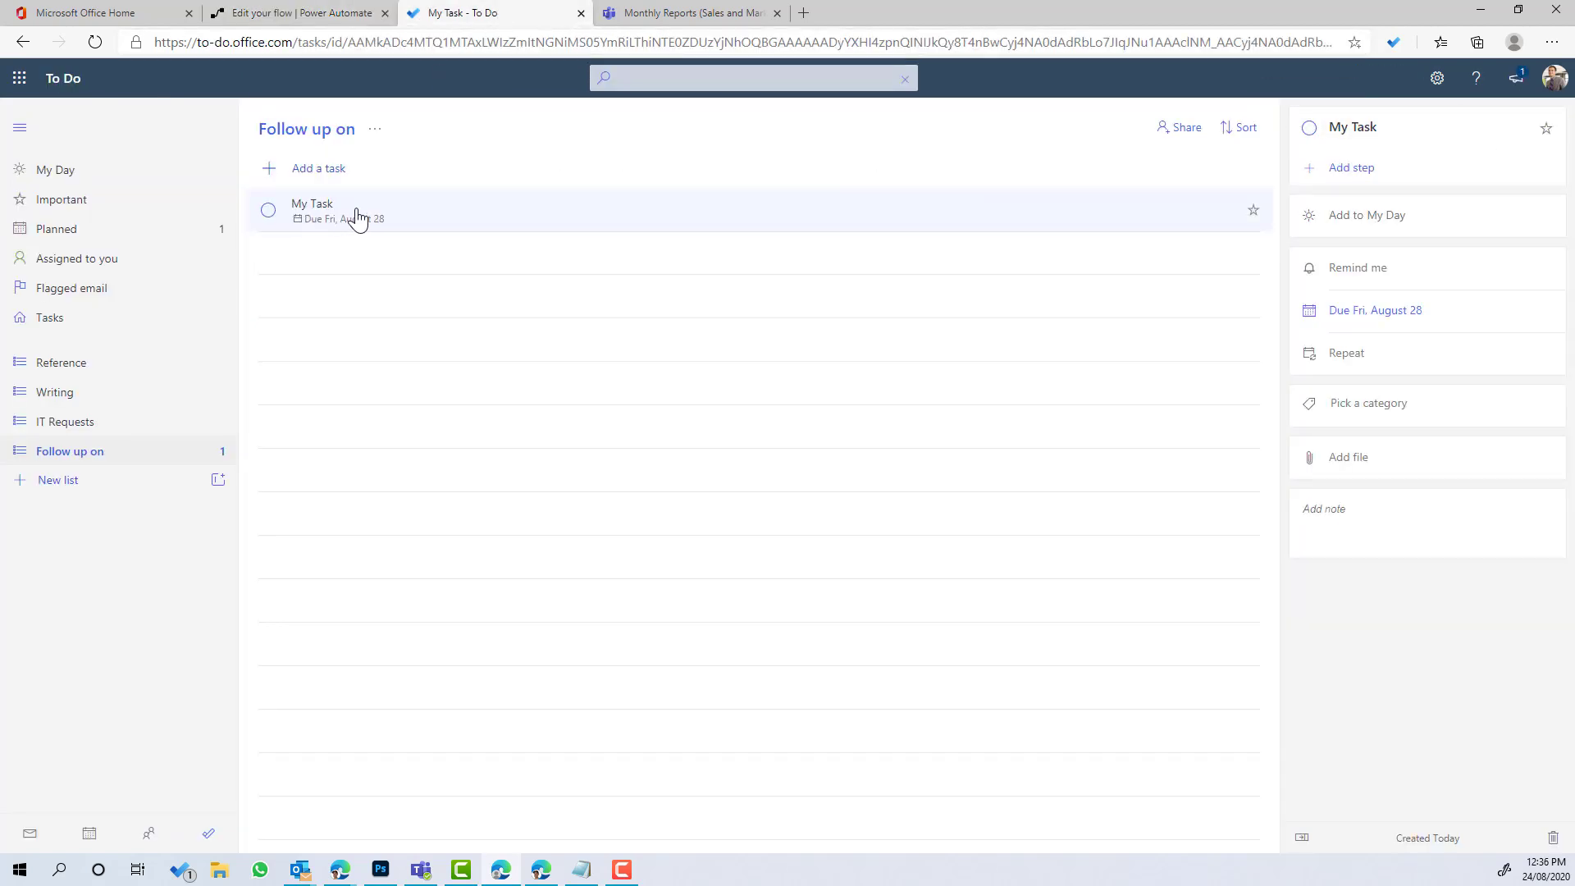
left_click(268, 210)
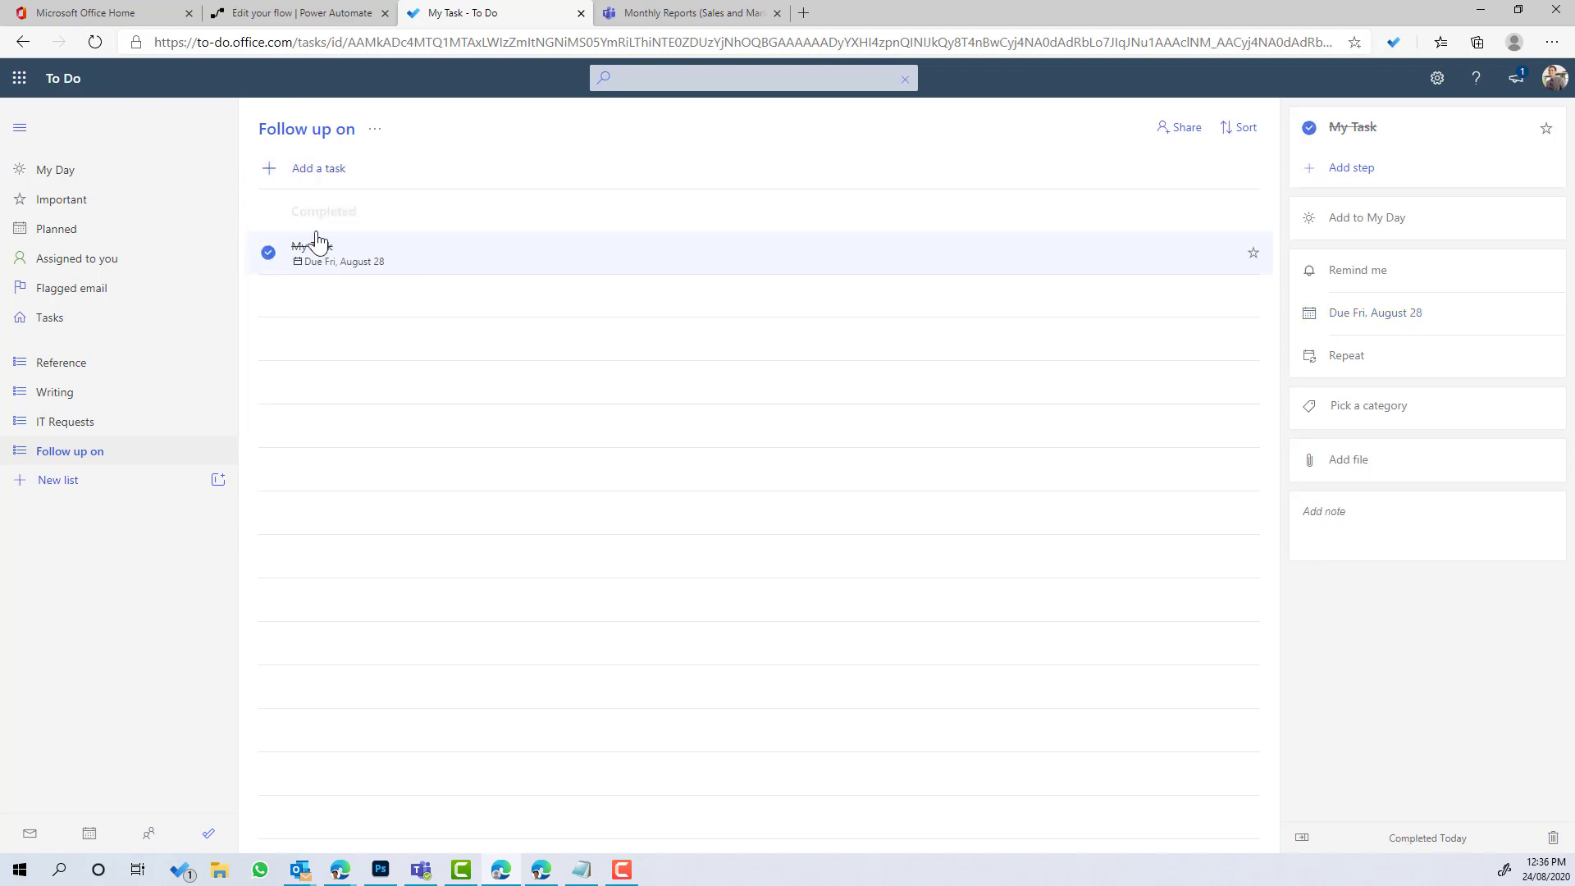
left_click(89, 40)
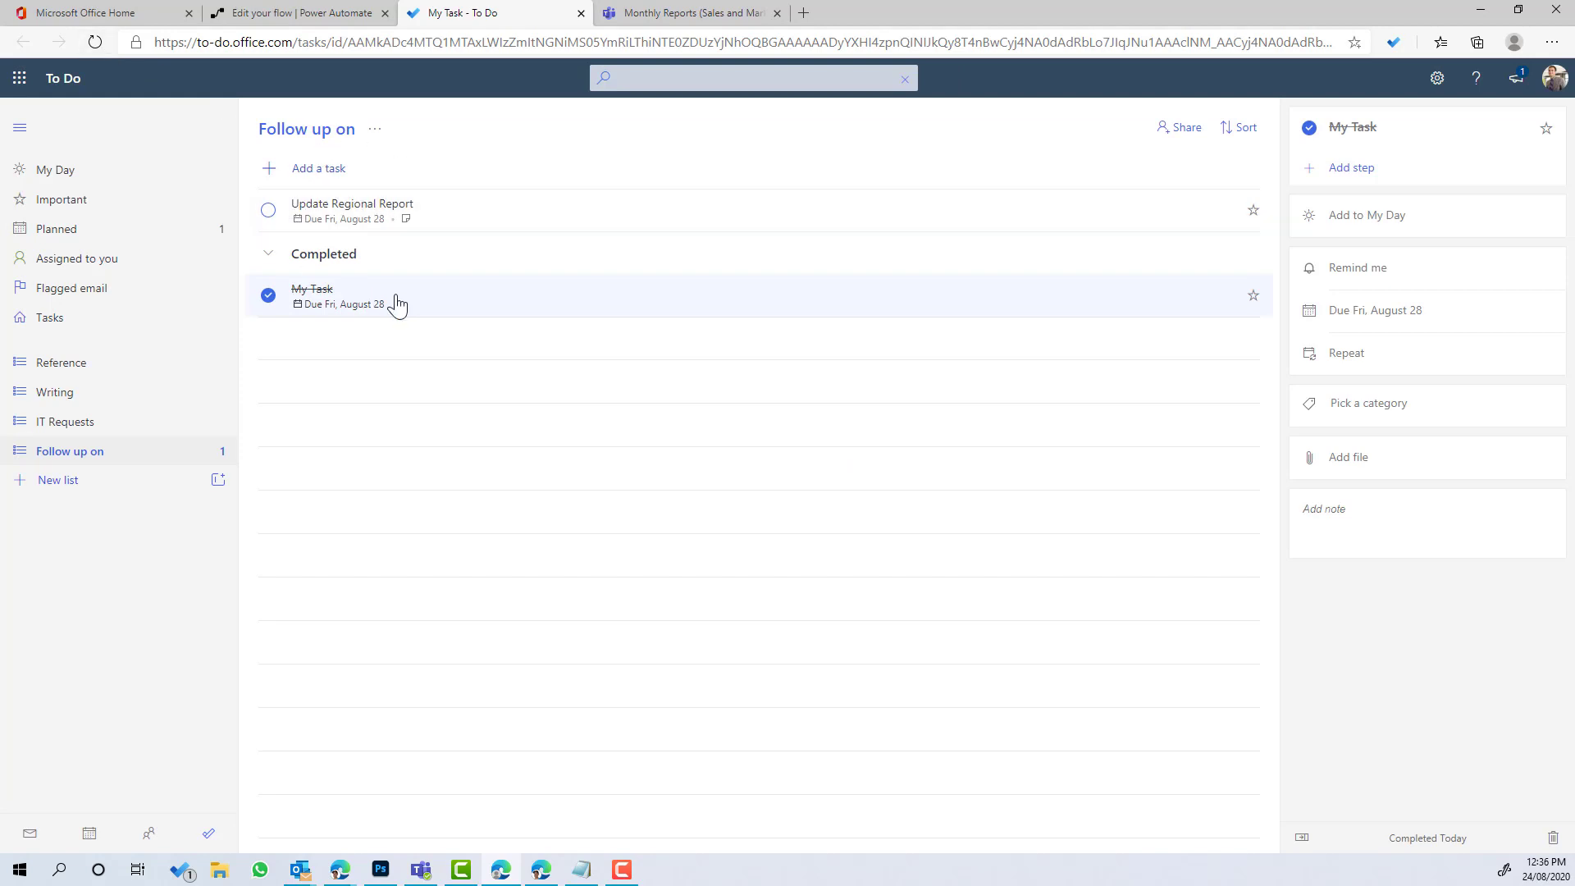
Step: Open the Update Regional Report task and examine the message text in its note
left_click(480, 213)
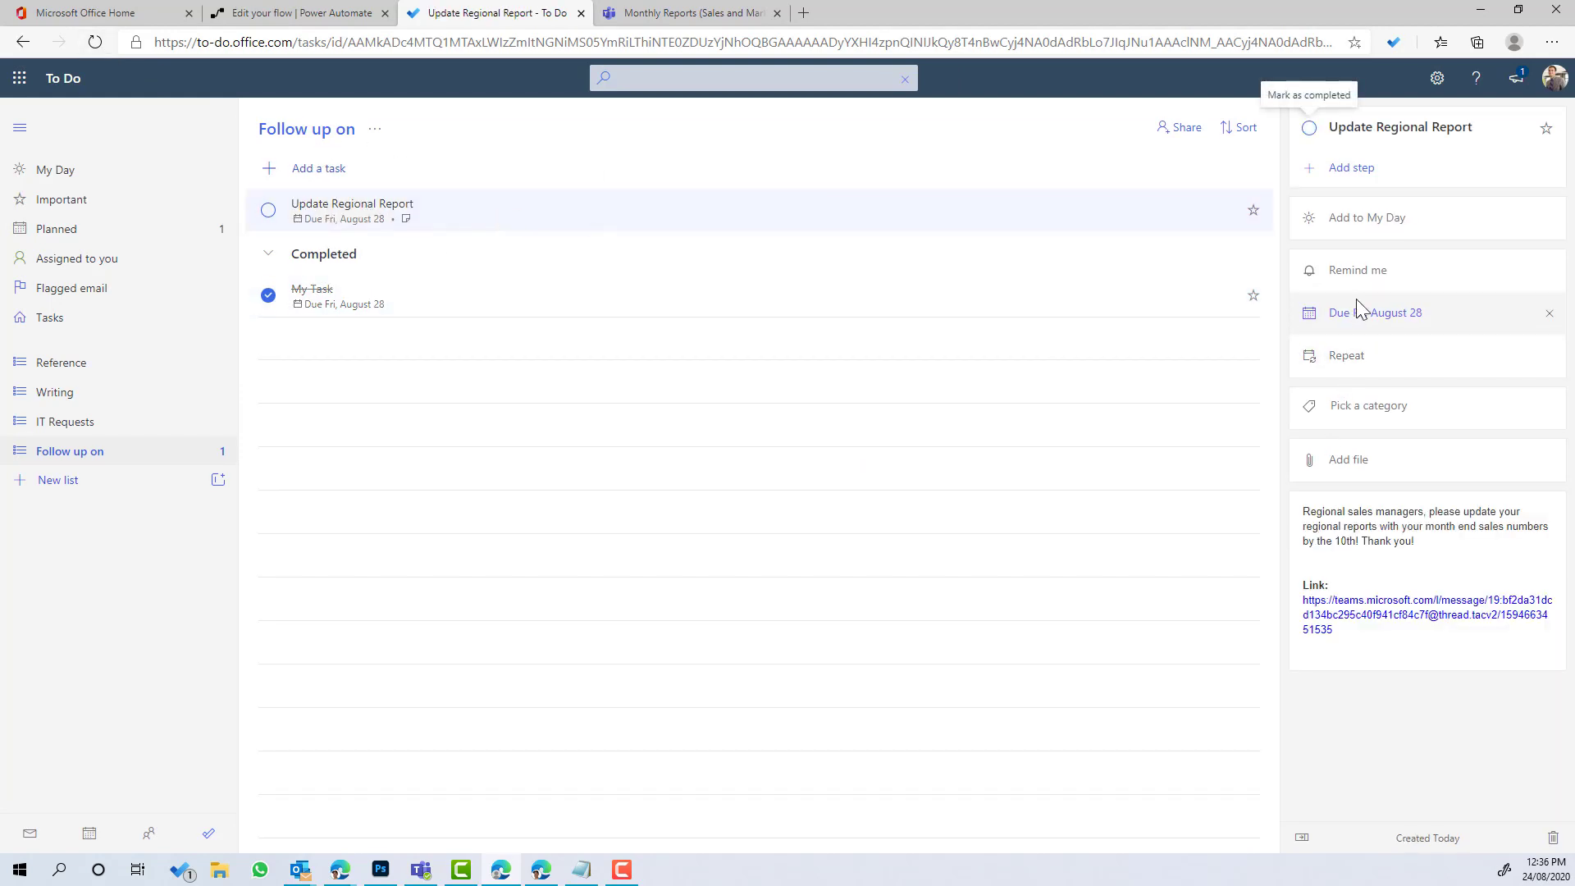
left_click_drag(1417, 543, 1306, 513)
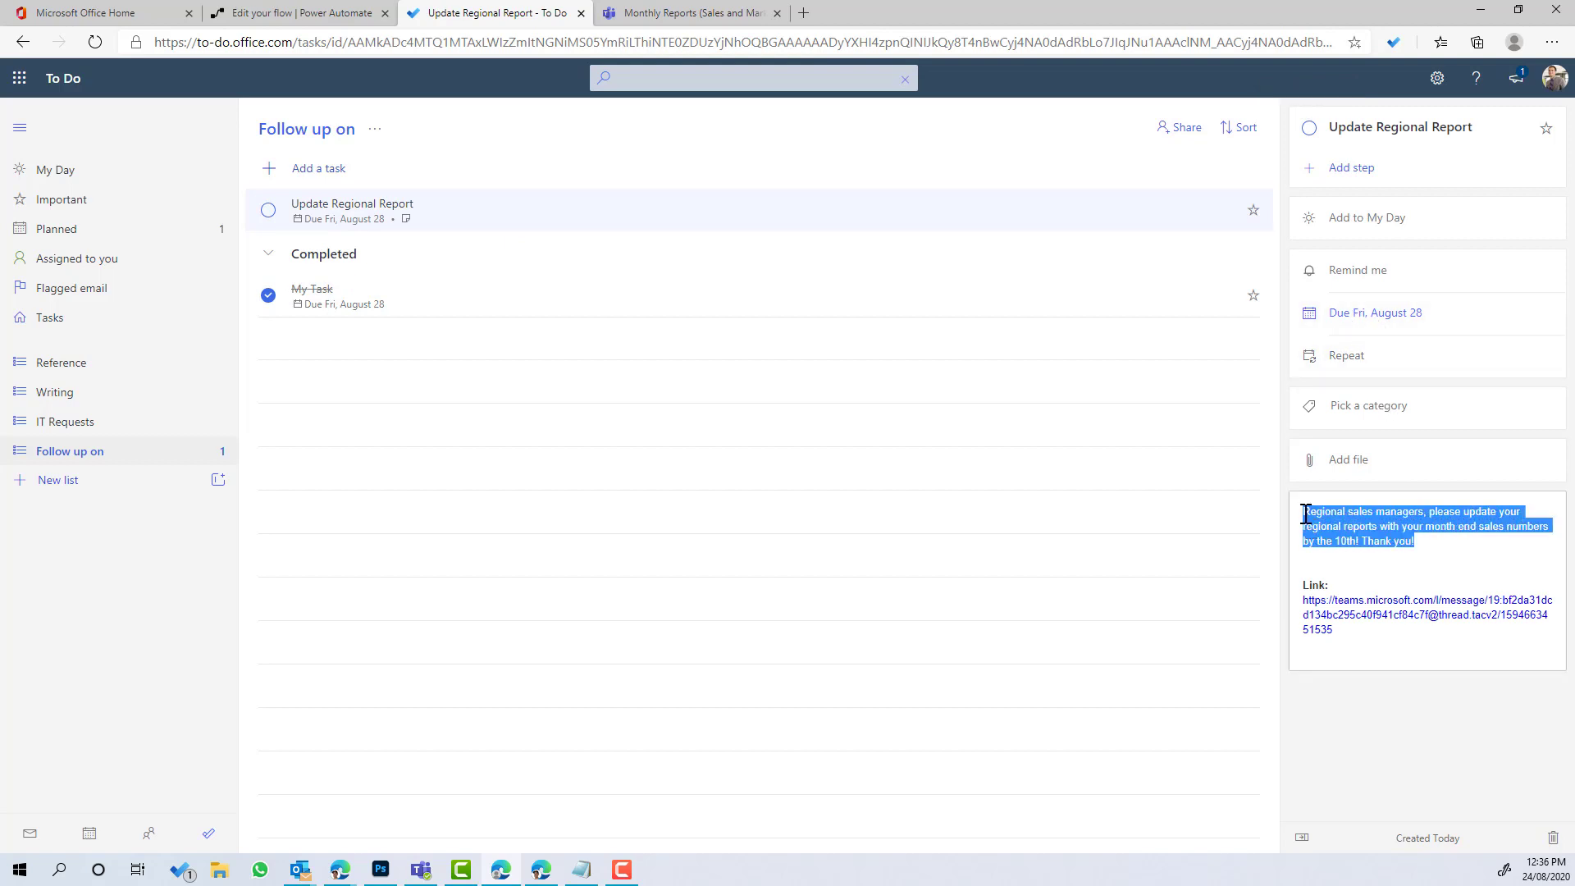
left_click(1306, 514)
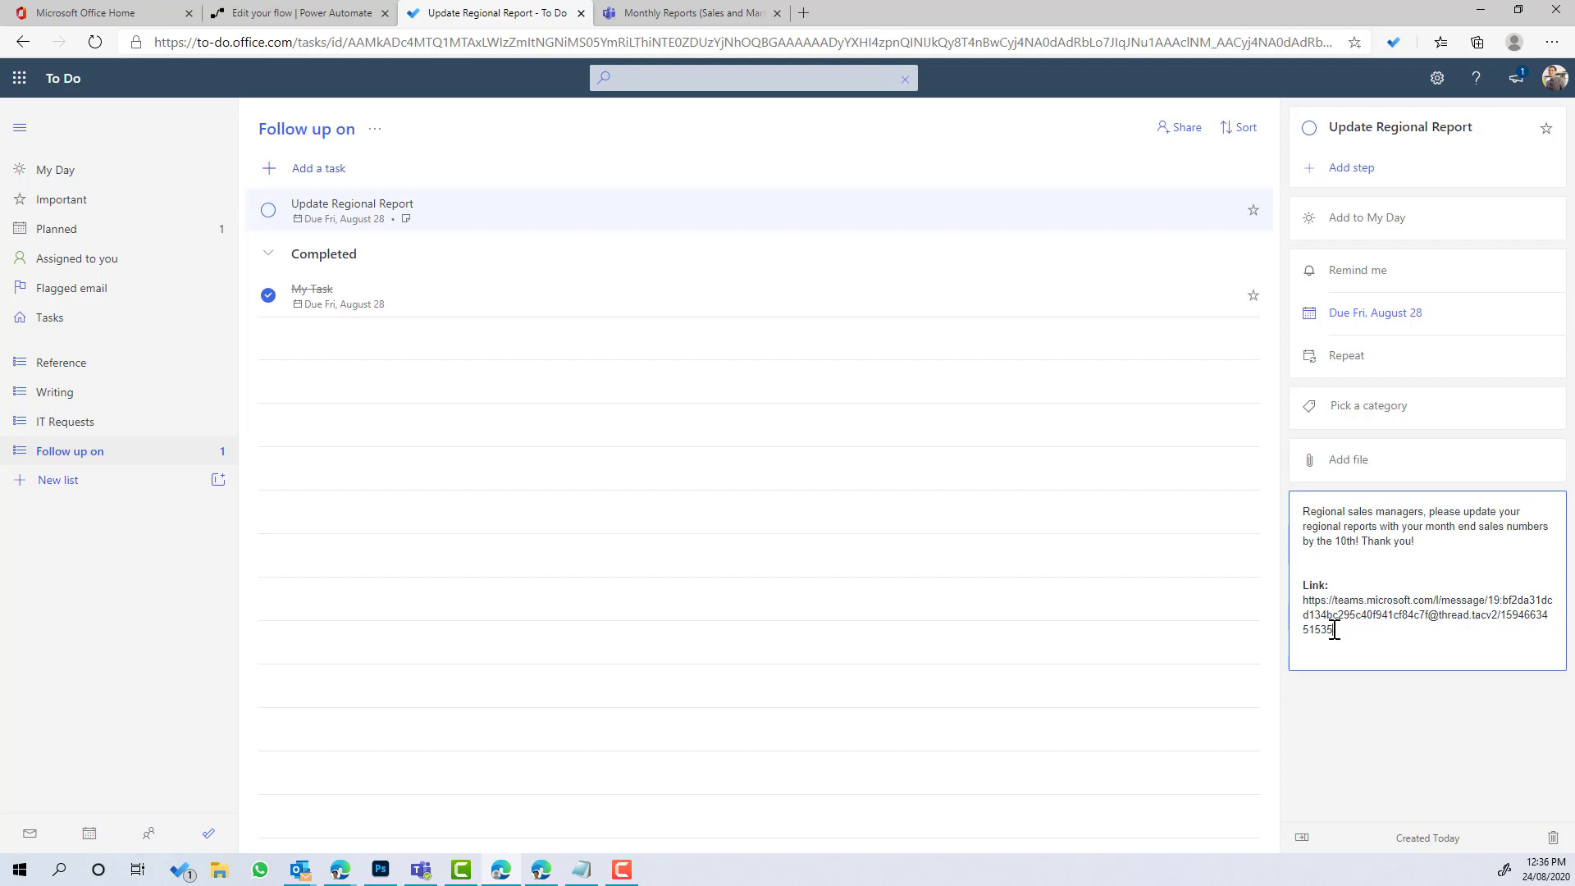
Step: Copy the Teams message link from the task note and open it in a new browser tab using the web app
left_click_drag(1335, 629, 1304, 600)
key("ctrl+c")
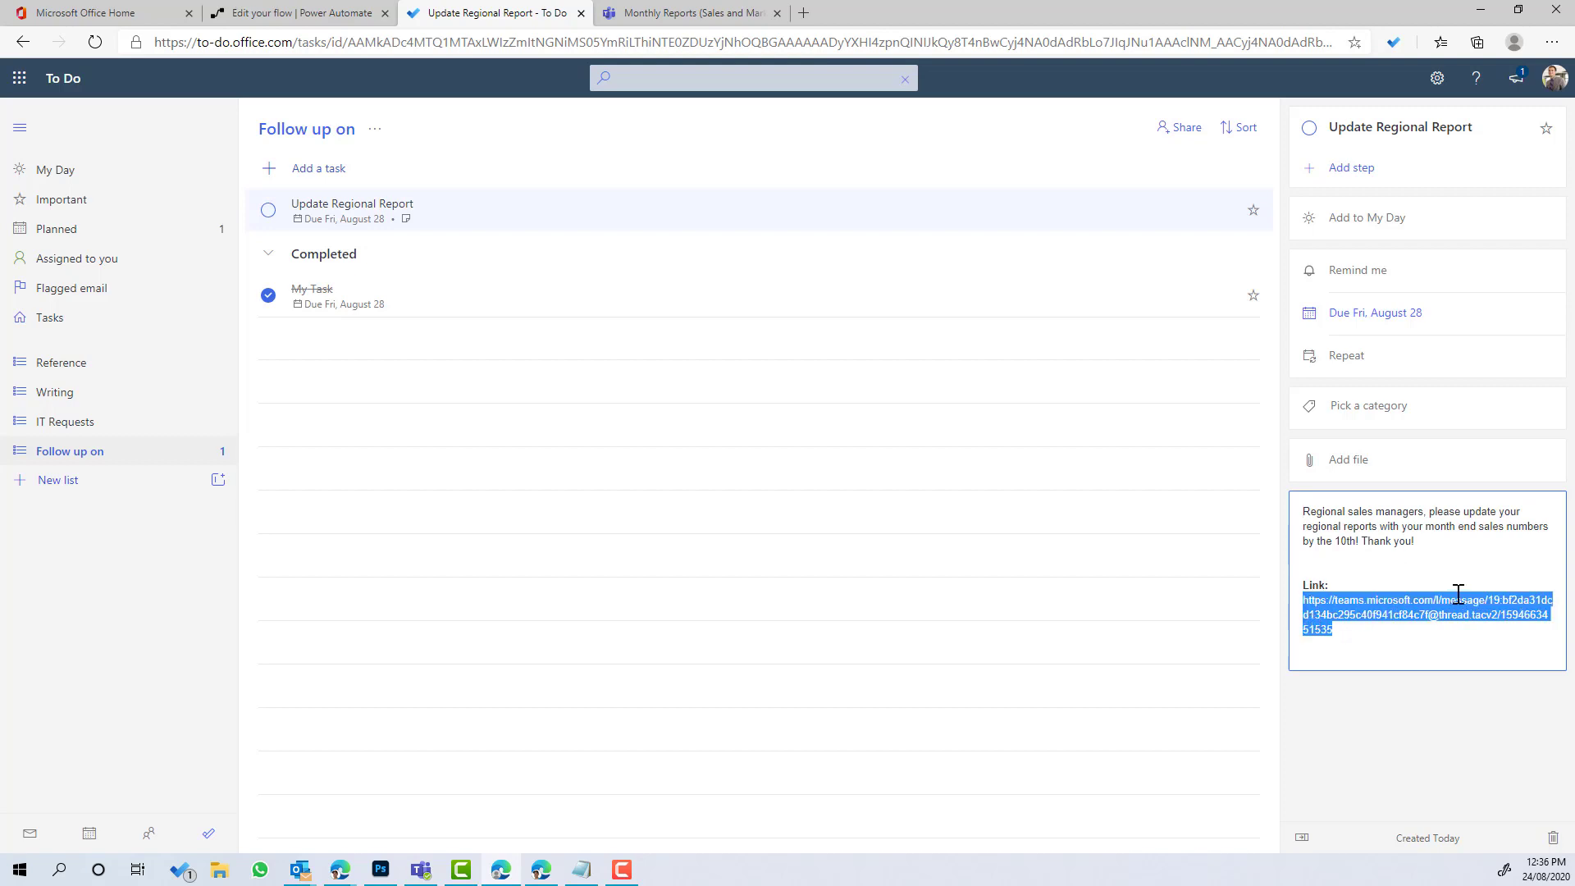
left_click(803, 12)
key("ctrl+v")
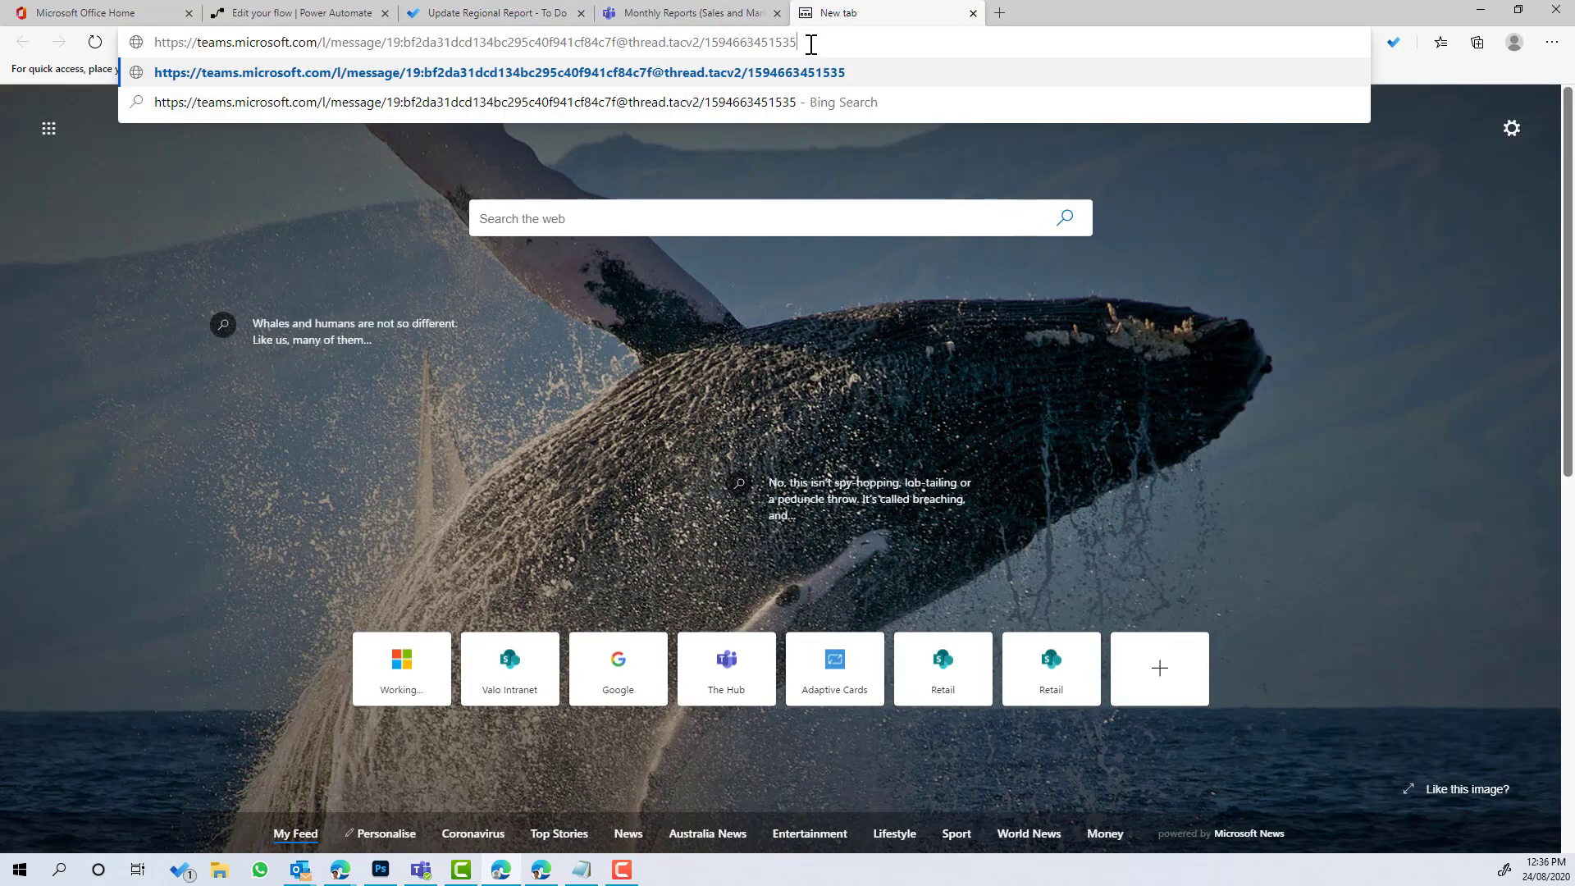
key("Return")
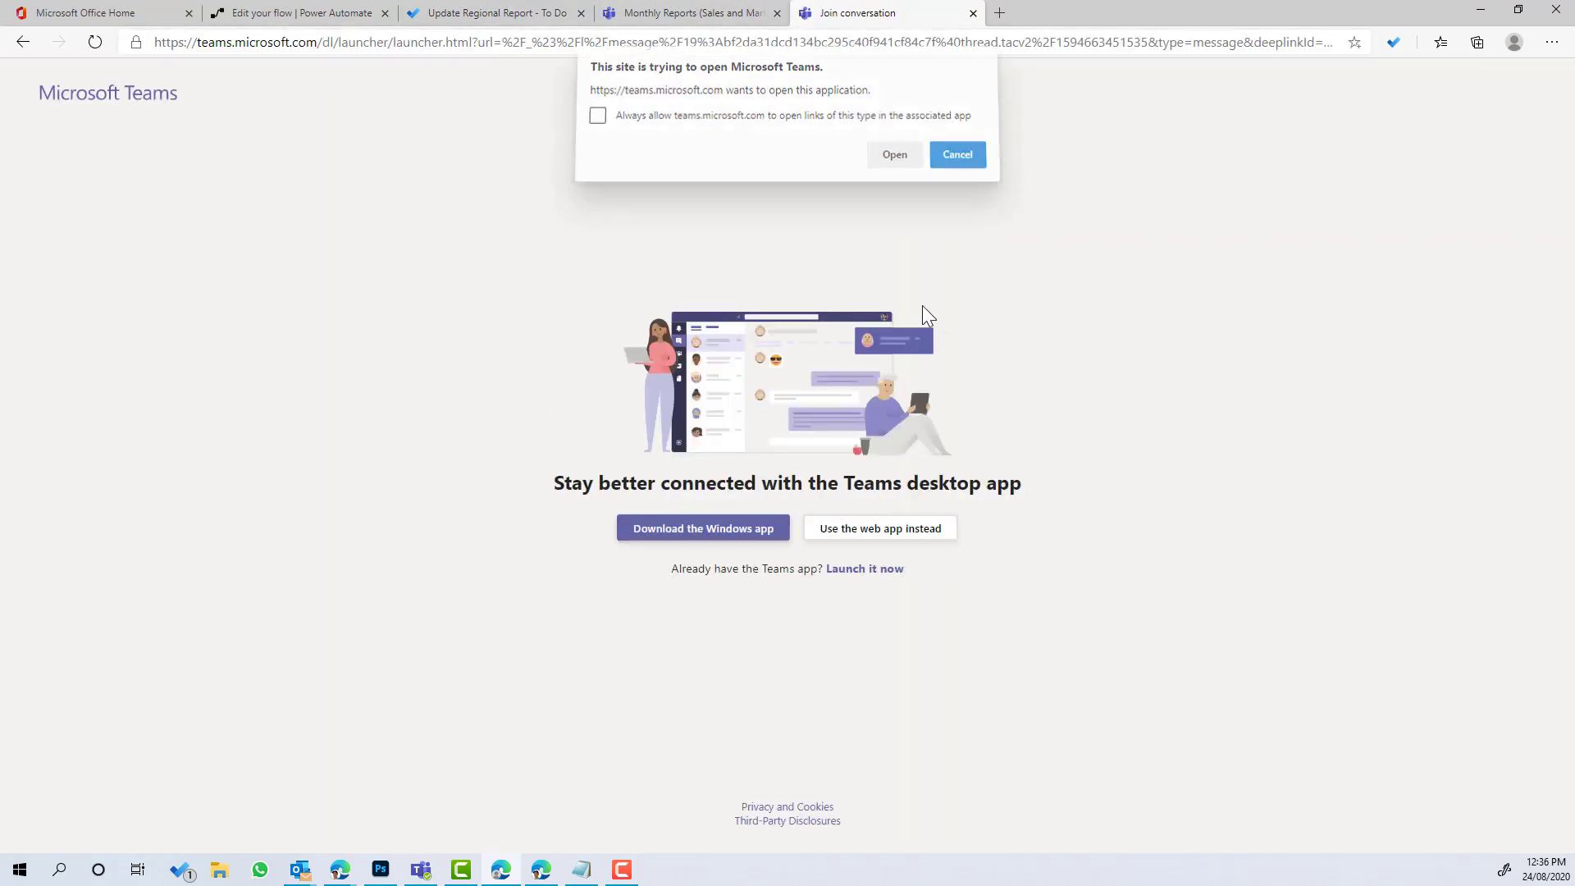
left_click(919, 529)
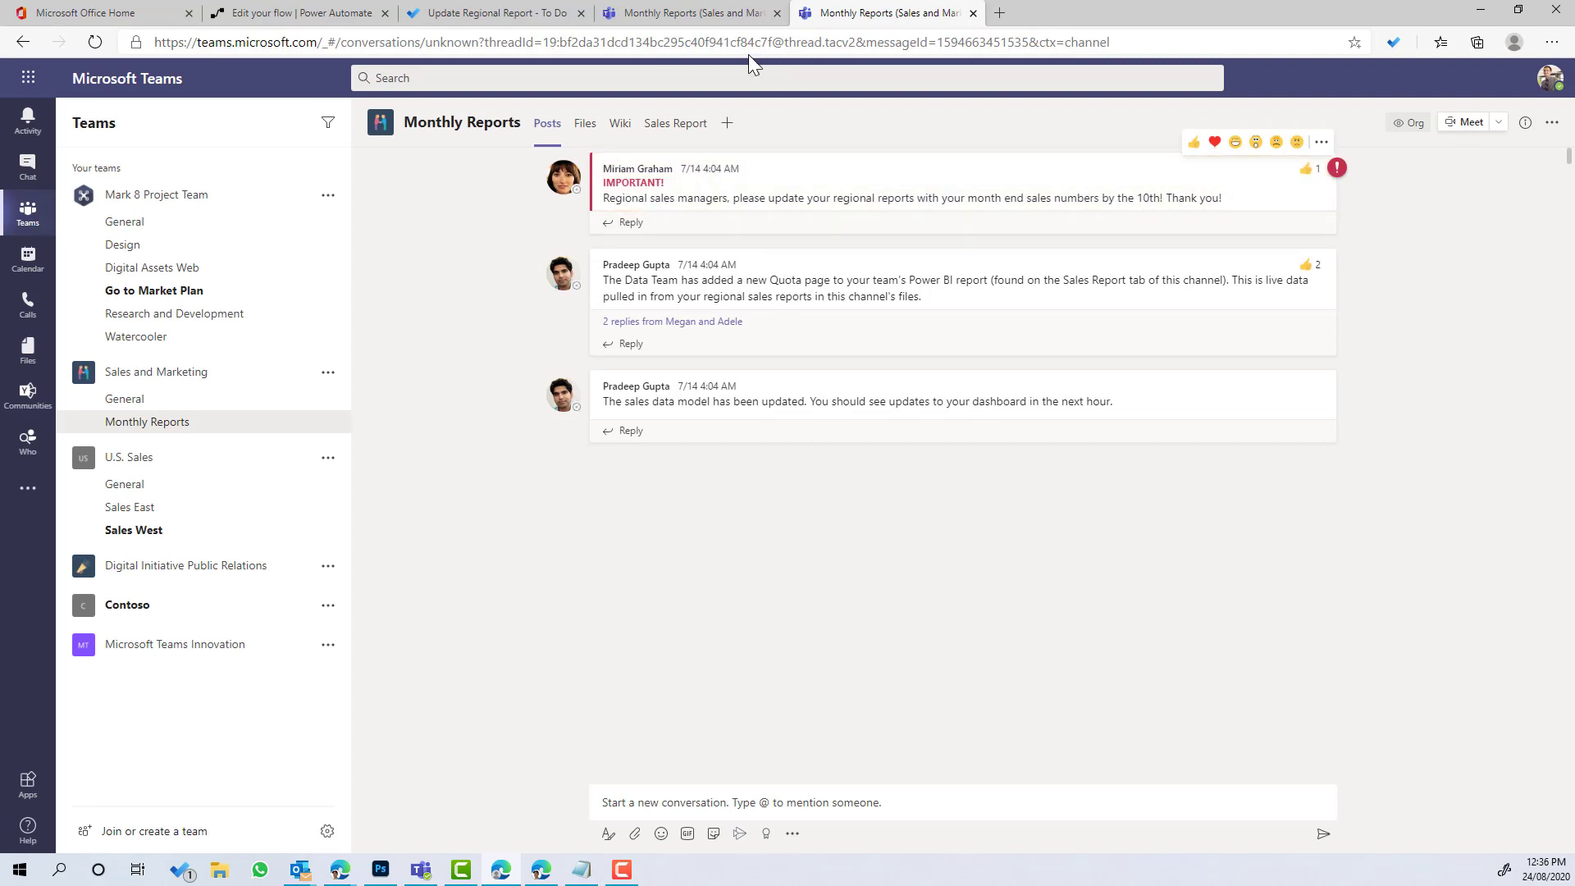
Step: Return to To Do, open the message link directly from the task note, decline the desktop app launch and return to the task
left_click(489, 12)
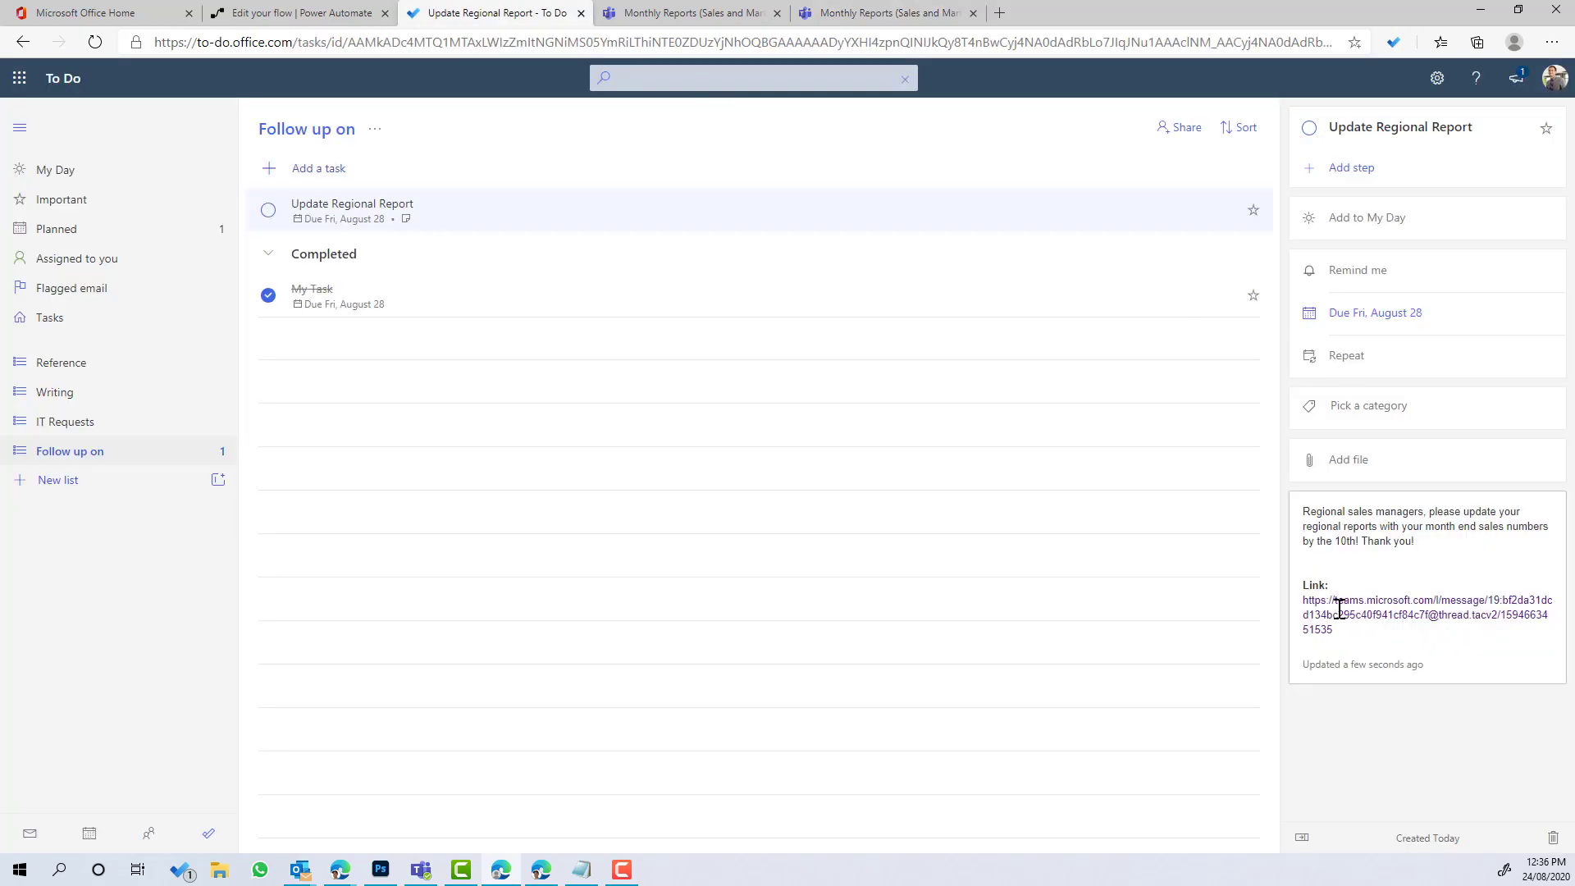
left_click(1319, 628)
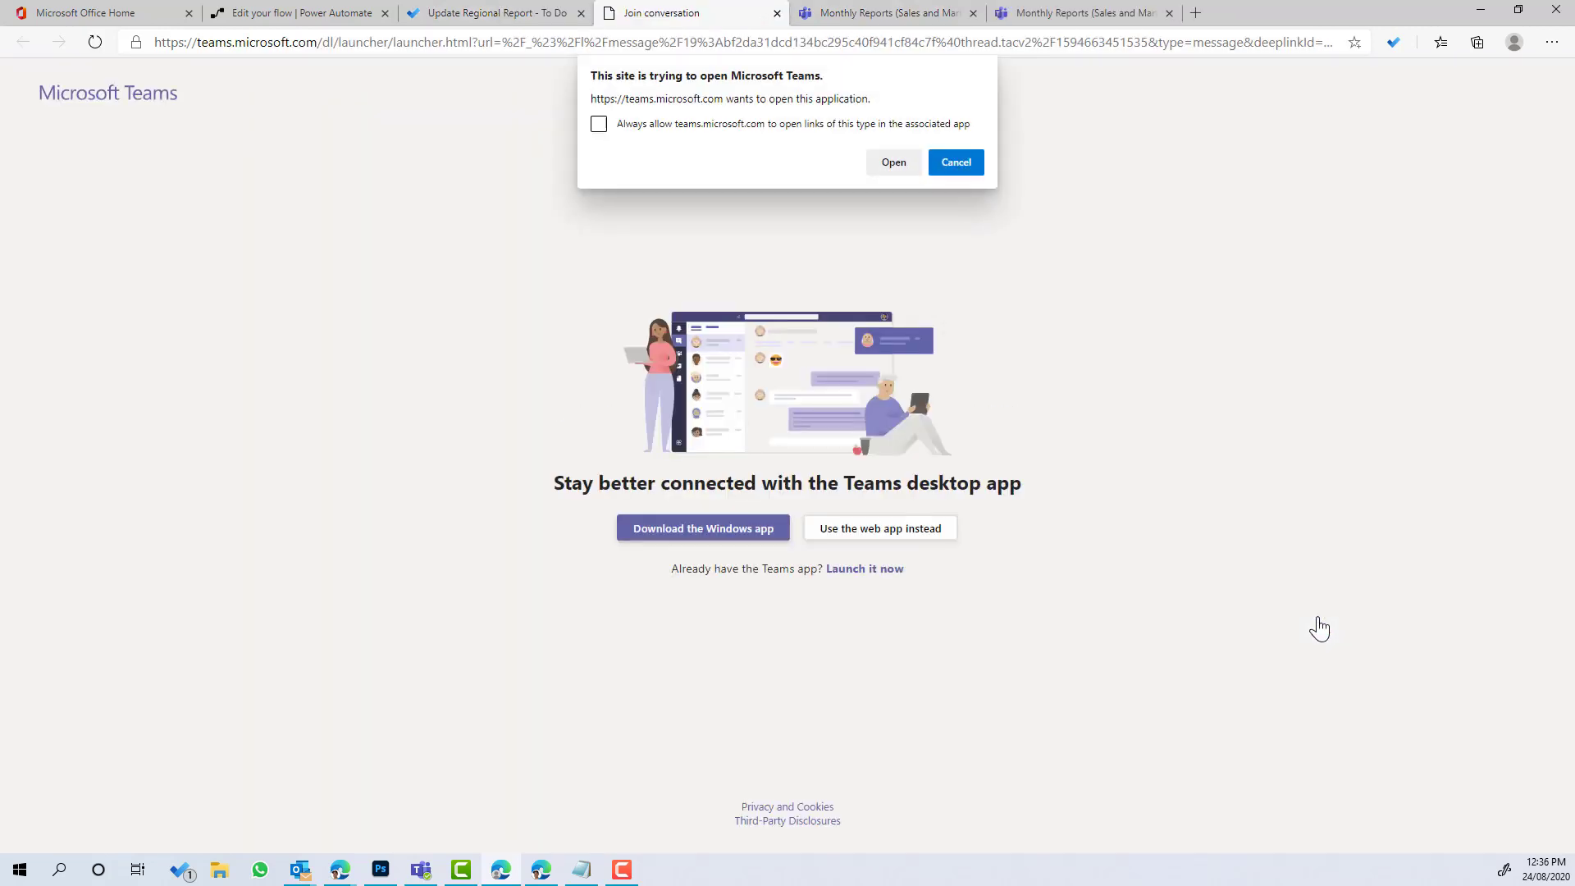
left_click(964, 155)
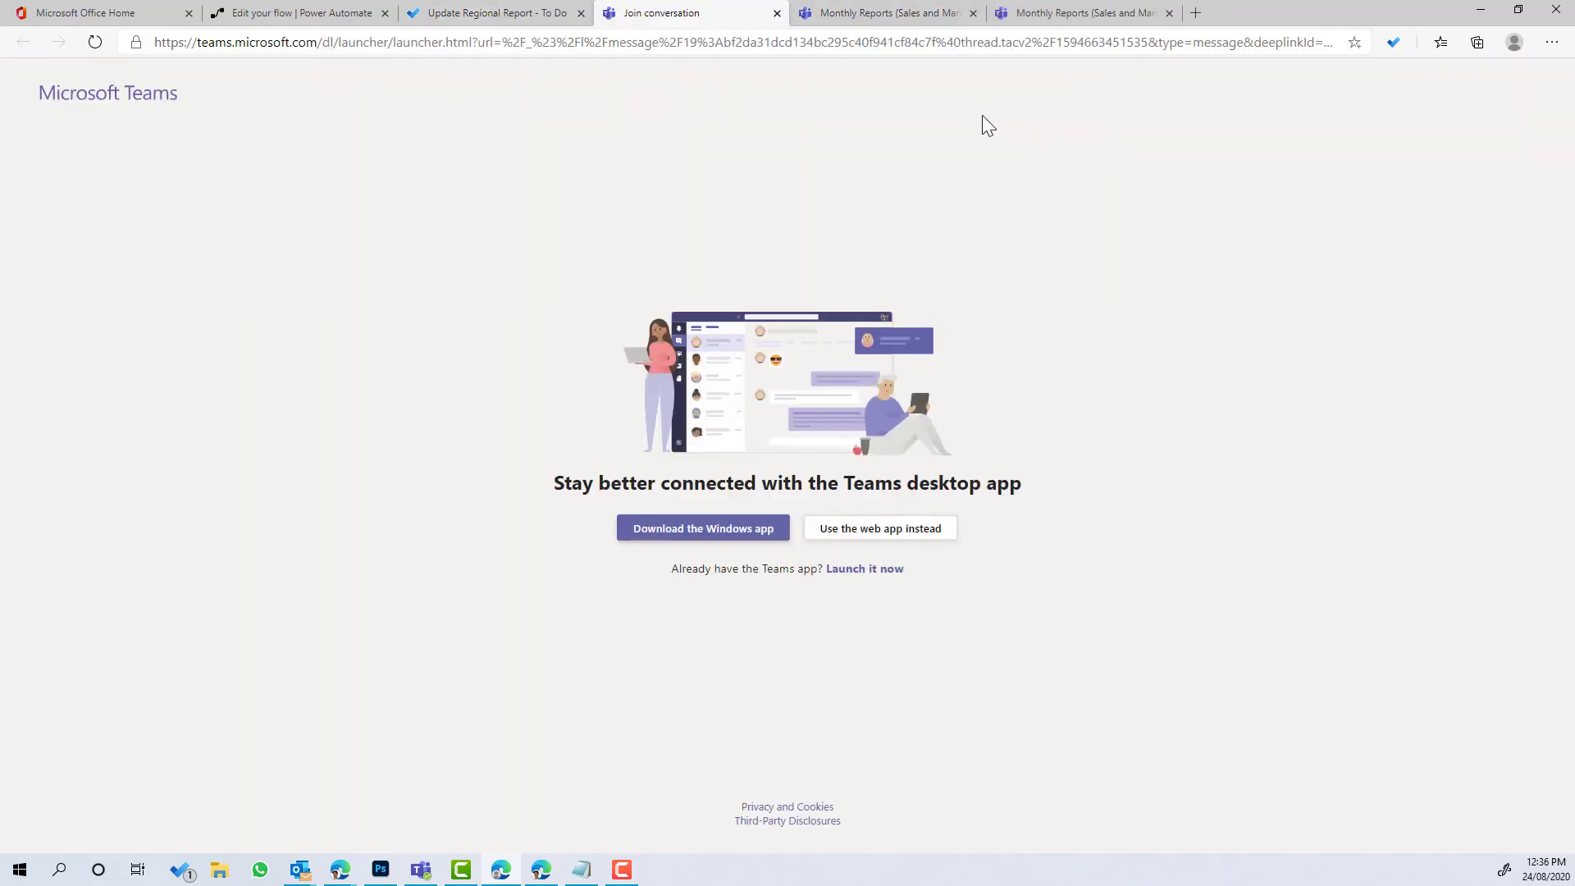
left_click(456, 13)
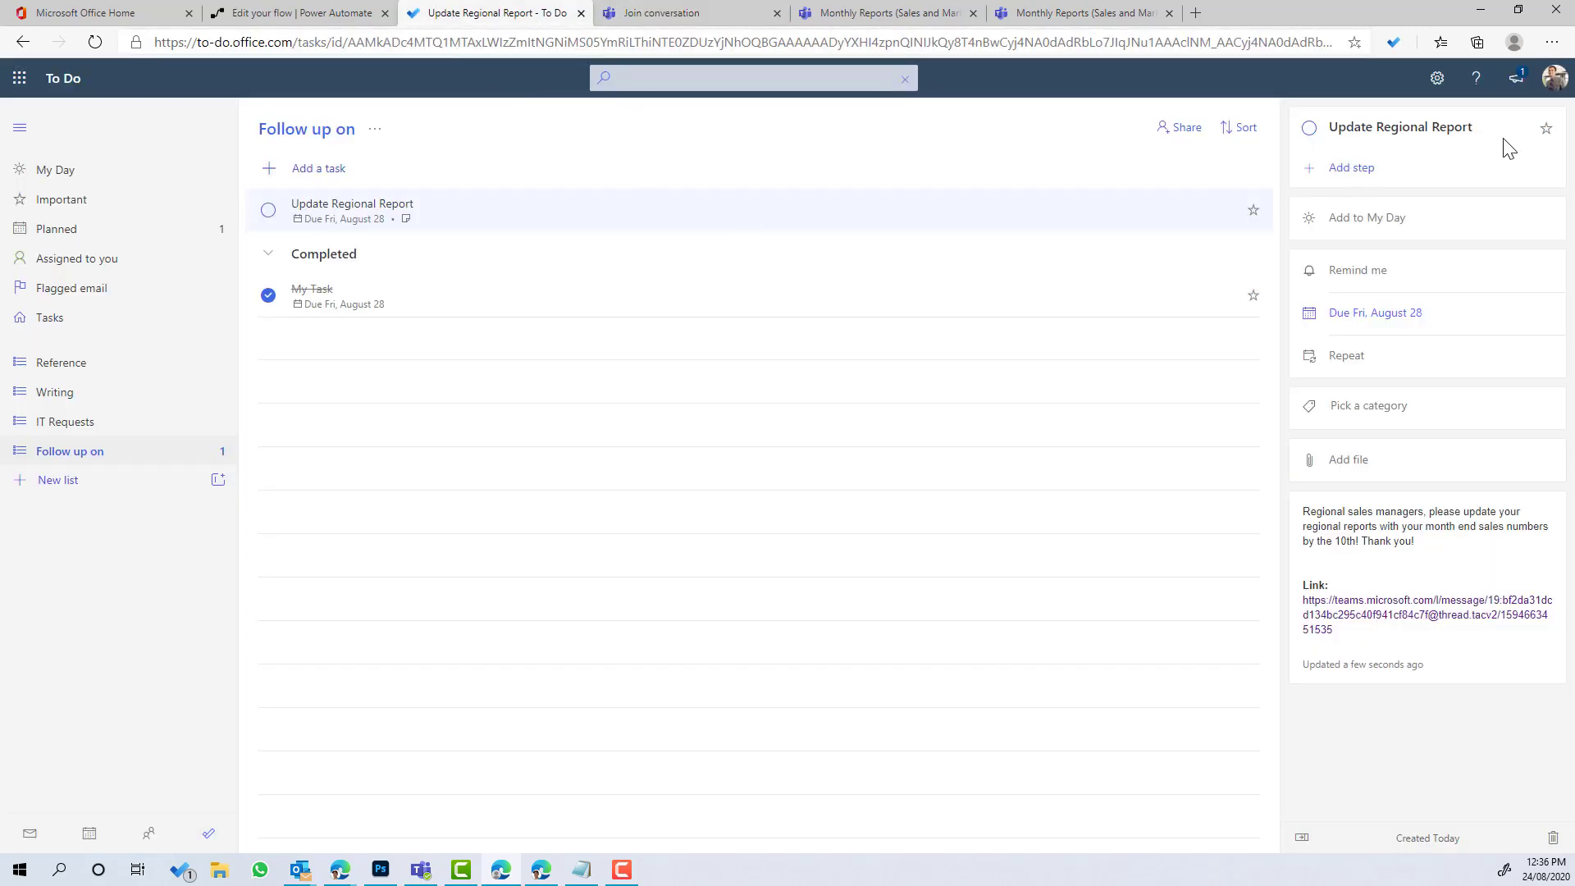
left_click(859, 160)
Step: Switch to Power Automate, reopen the flow for editing and open the adaptive card editor of the For a selected message trigger
left_click(316, 13)
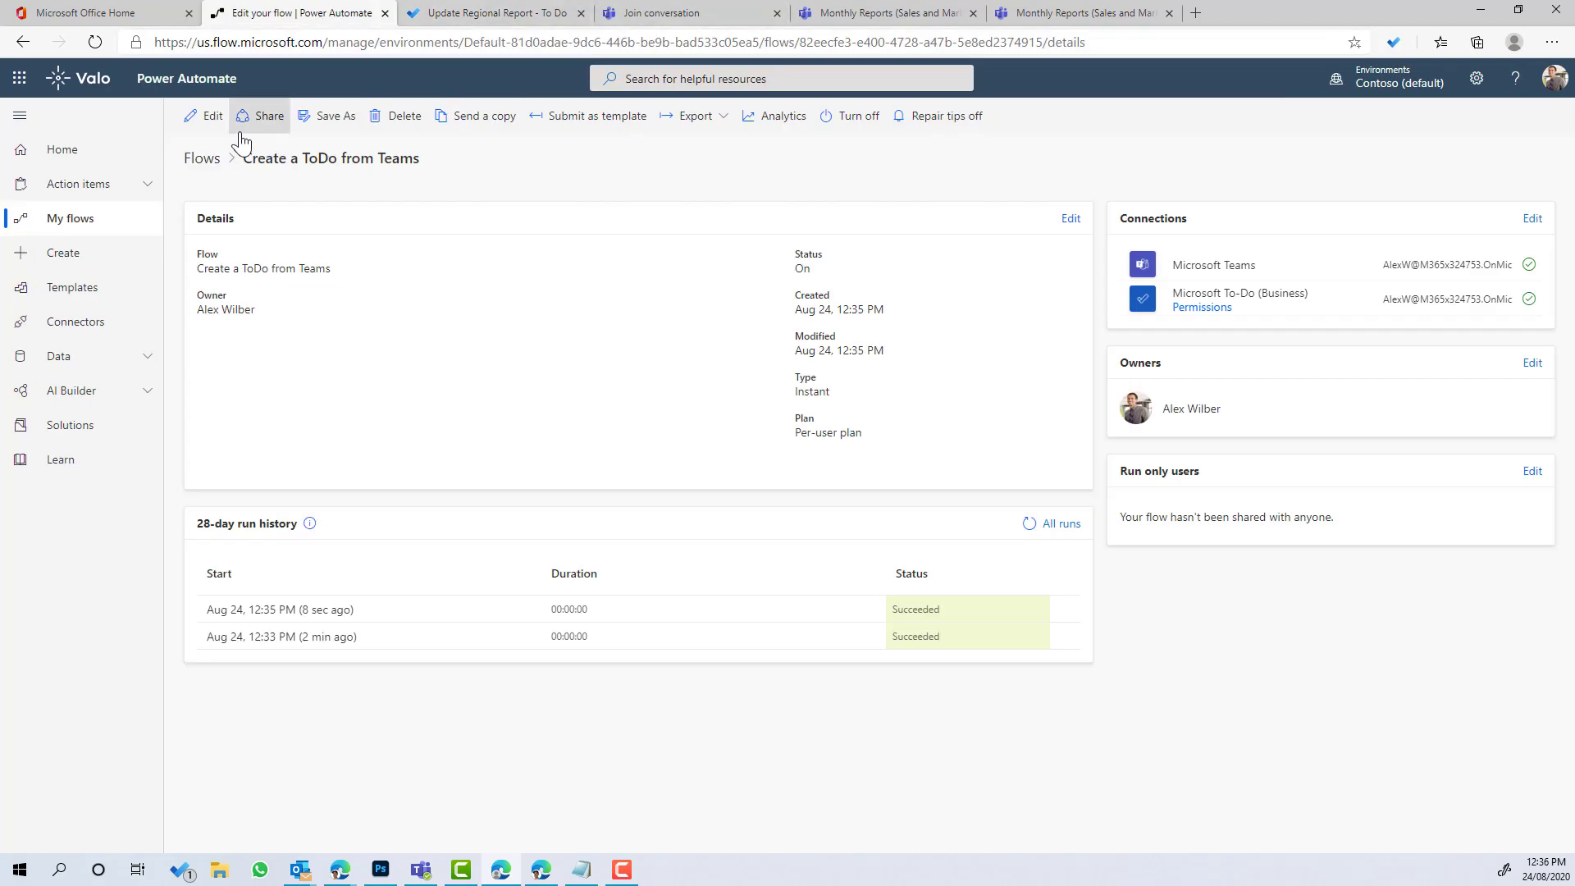
left_click(212, 120)
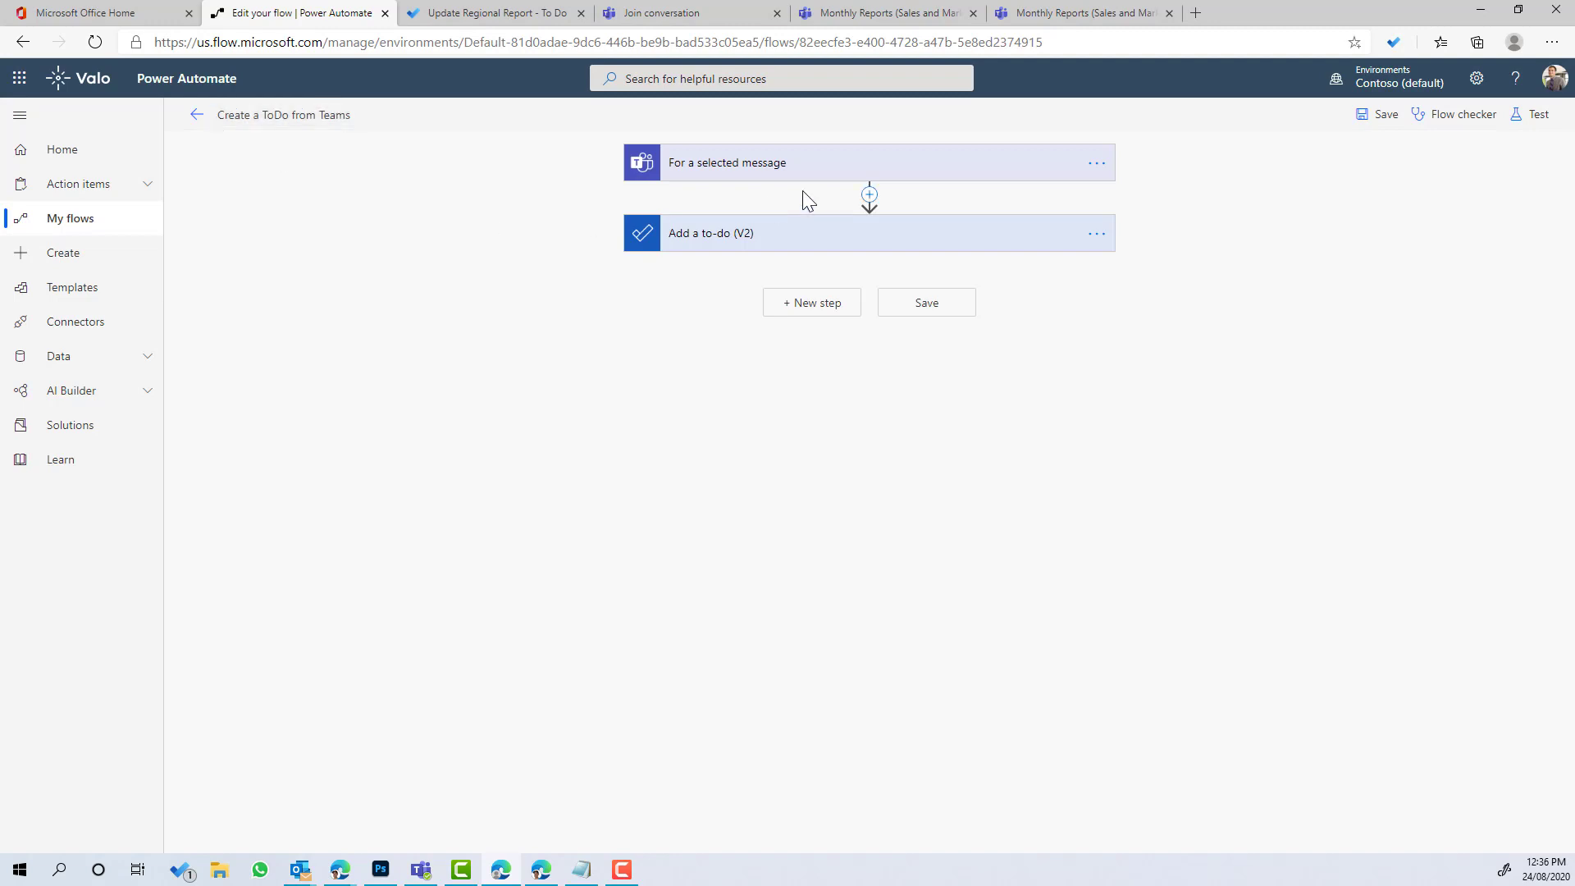
left_click(716, 180)
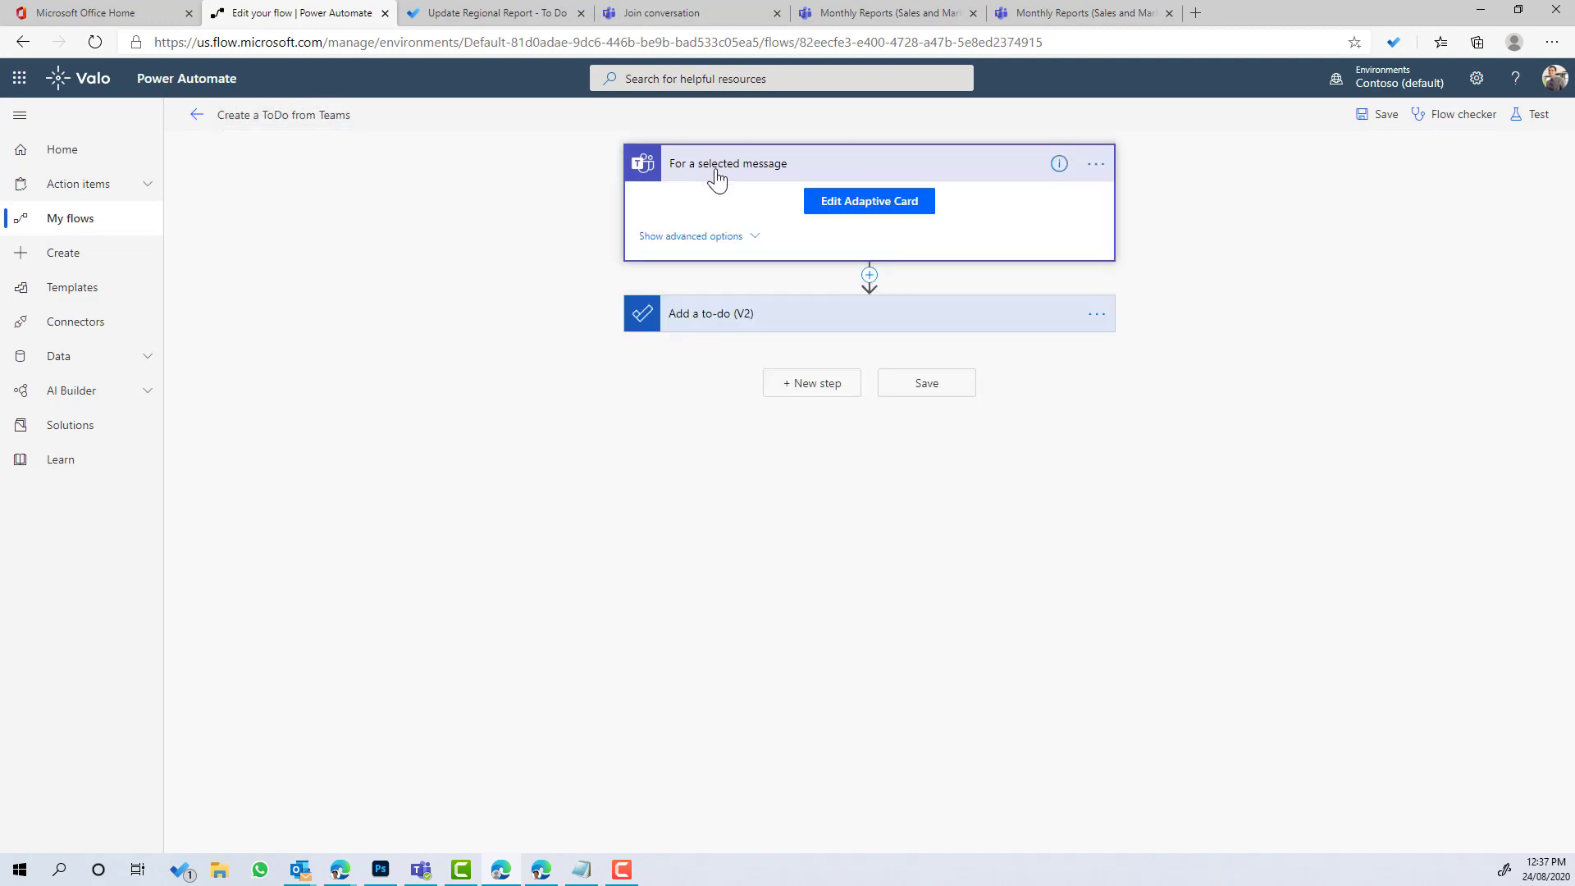
left_click(843, 215)
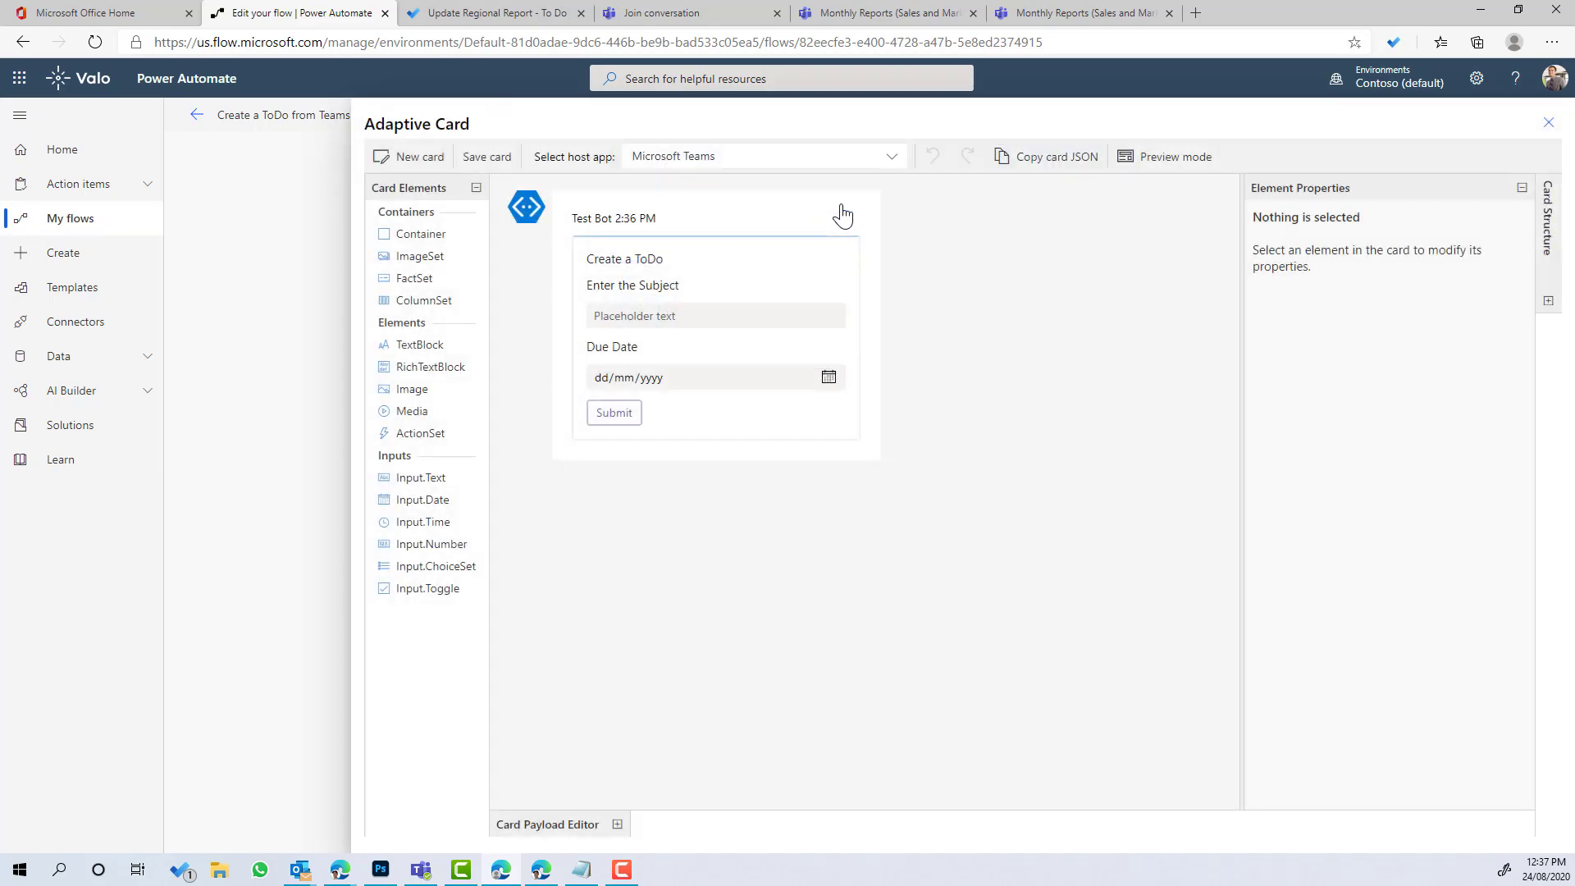